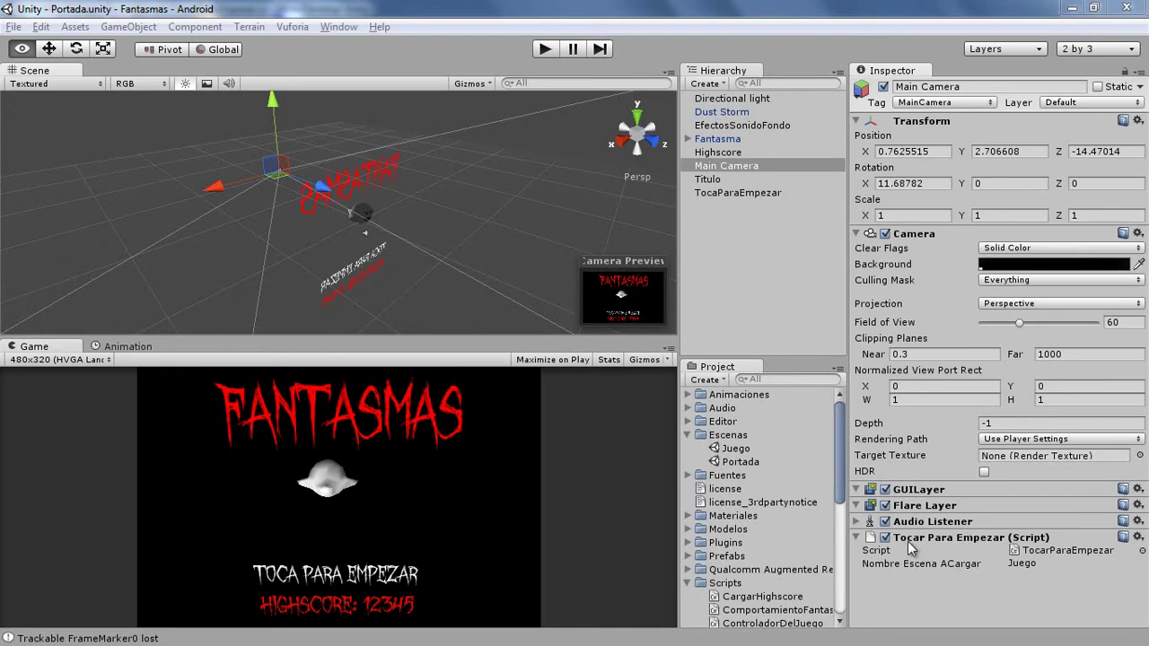
Open TocarParaEmpezar.cs in MonoDevelop and add a new line below the nombreEscenaACargar field
{"action": "double_click", "coordinate": [992, 533]}
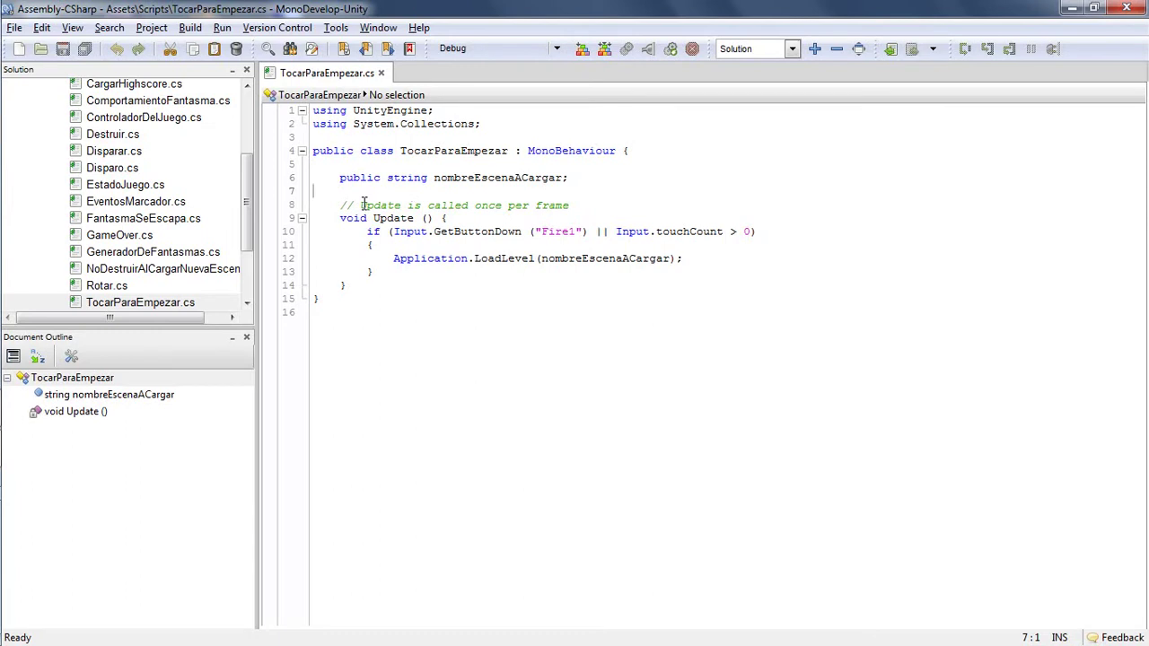
{"action": "left_click", "coordinate": [579, 179]}
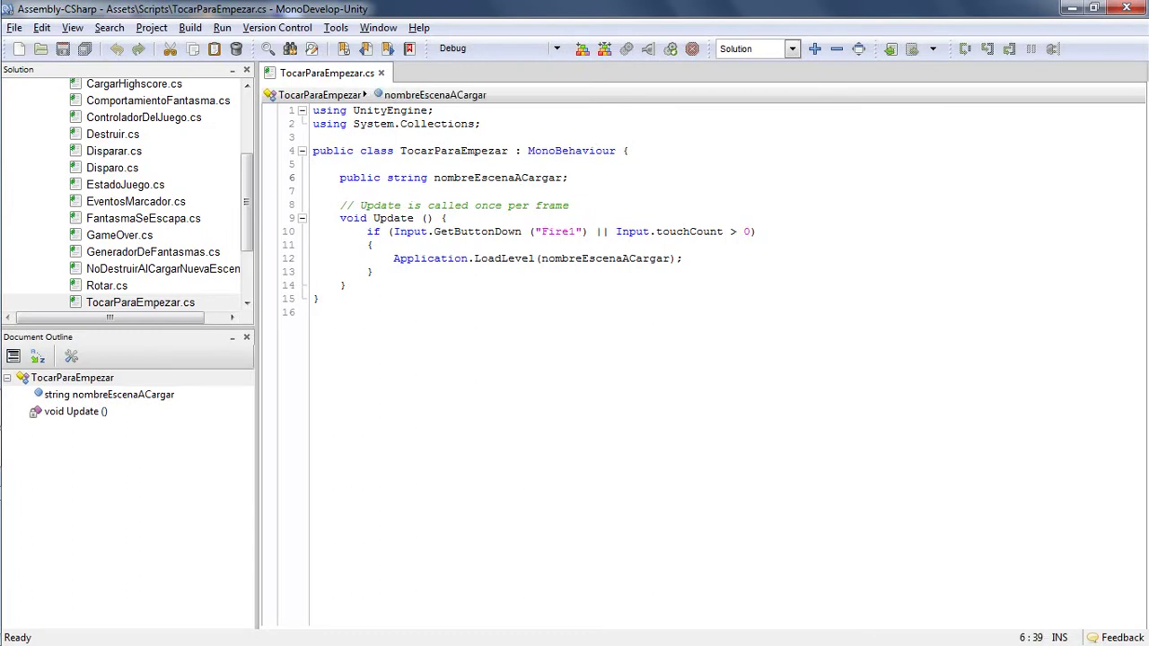
{"action": "key", "text": "Return"}
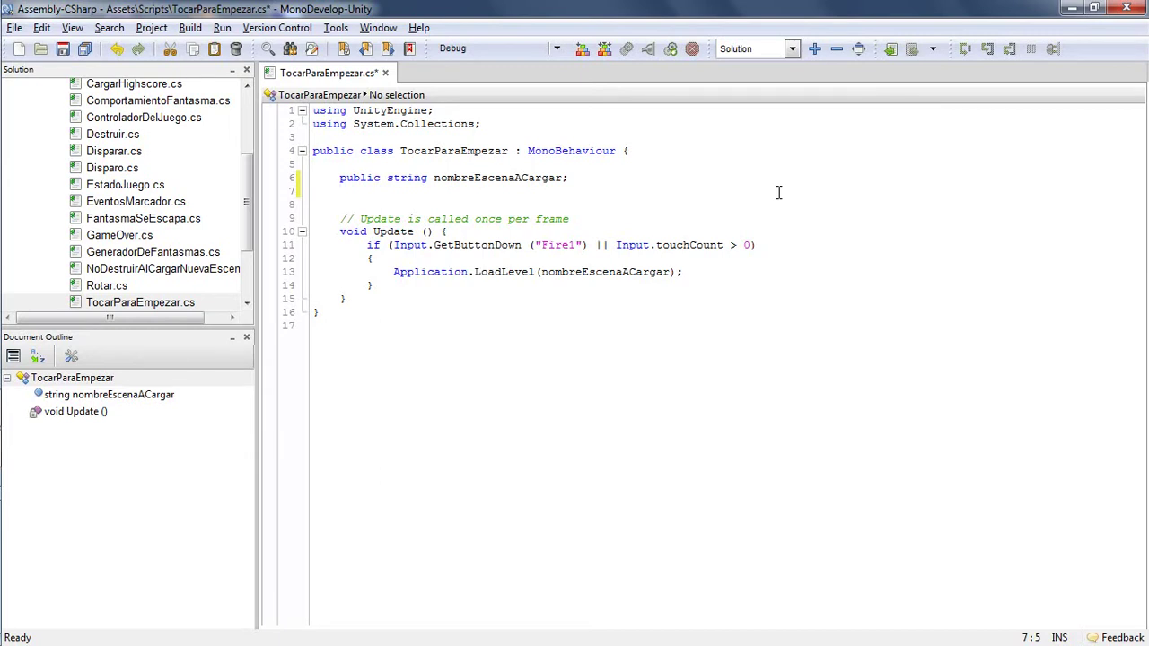
{"action": "mouse_move", "coordinate": [392, 245]}
{"action": "left_mouse_down"}
{"action": "mouse_move", "coordinate": [718, 256]}
{"action": "mouse_move", "coordinate": [744, 246]}
{"action": "left_mouse_up"}
{"action": "left_click", "coordinate": [364, 192]}
Declare 'private float momentoParaAceptarToquePantalla;' and 'public int segundosDeEspera = 3;'
{"action": "type", "text": "pri"}
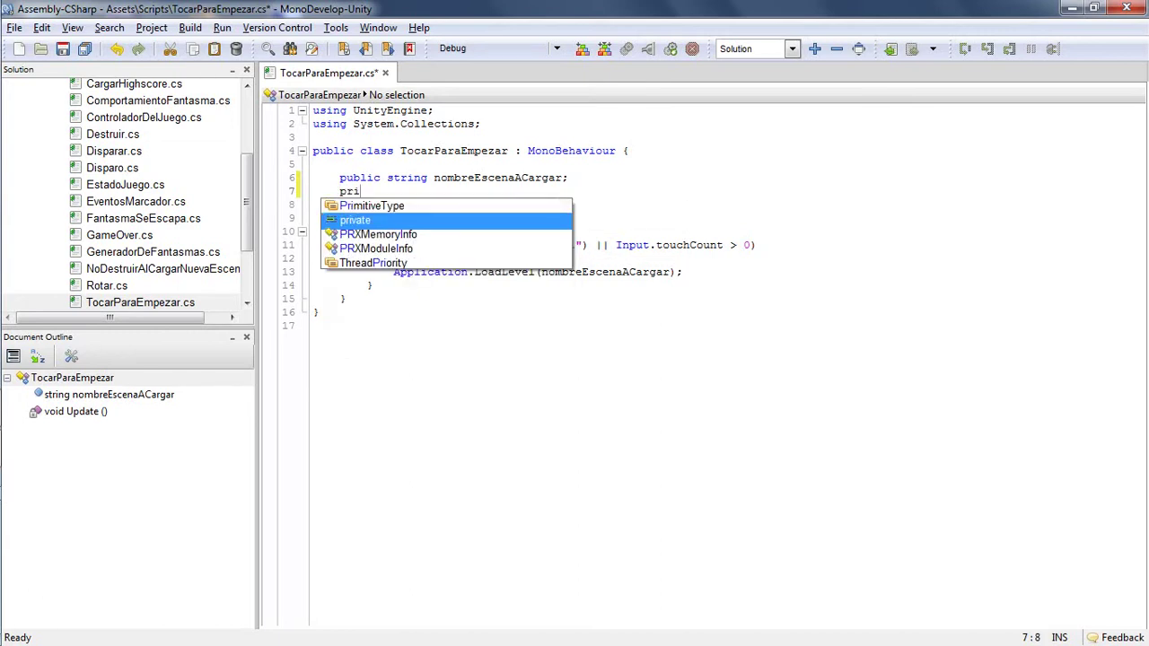
{"action": "type", "text": "va"}
{"action": "key", "text": "Return"}
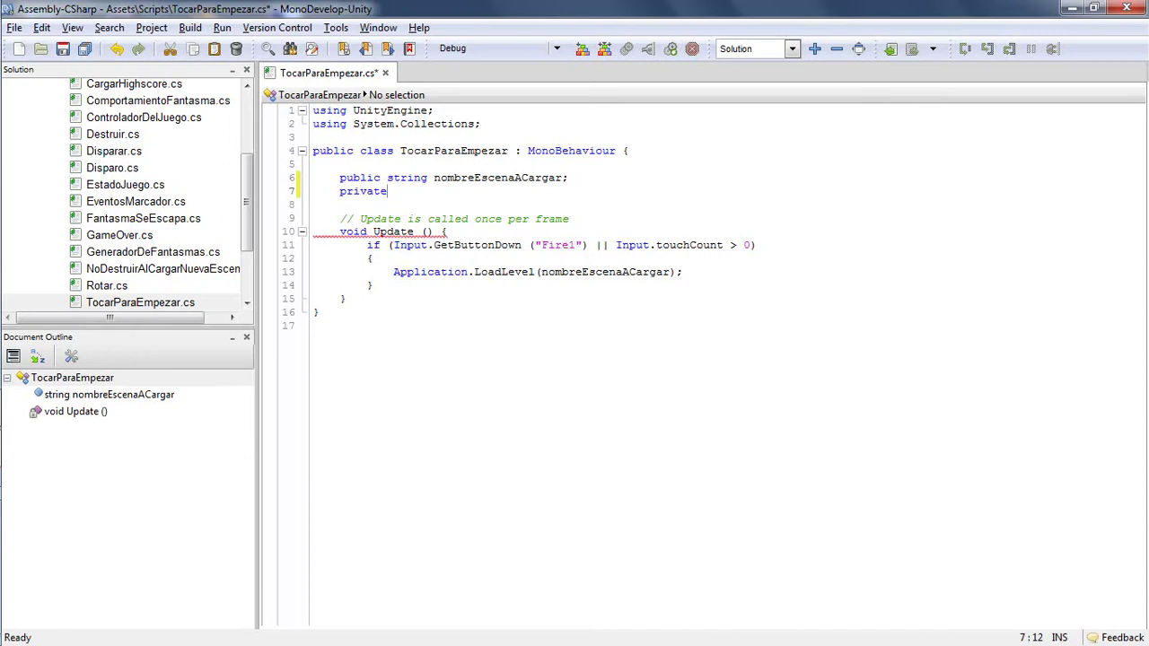
{"action": "type", "text": " float"}
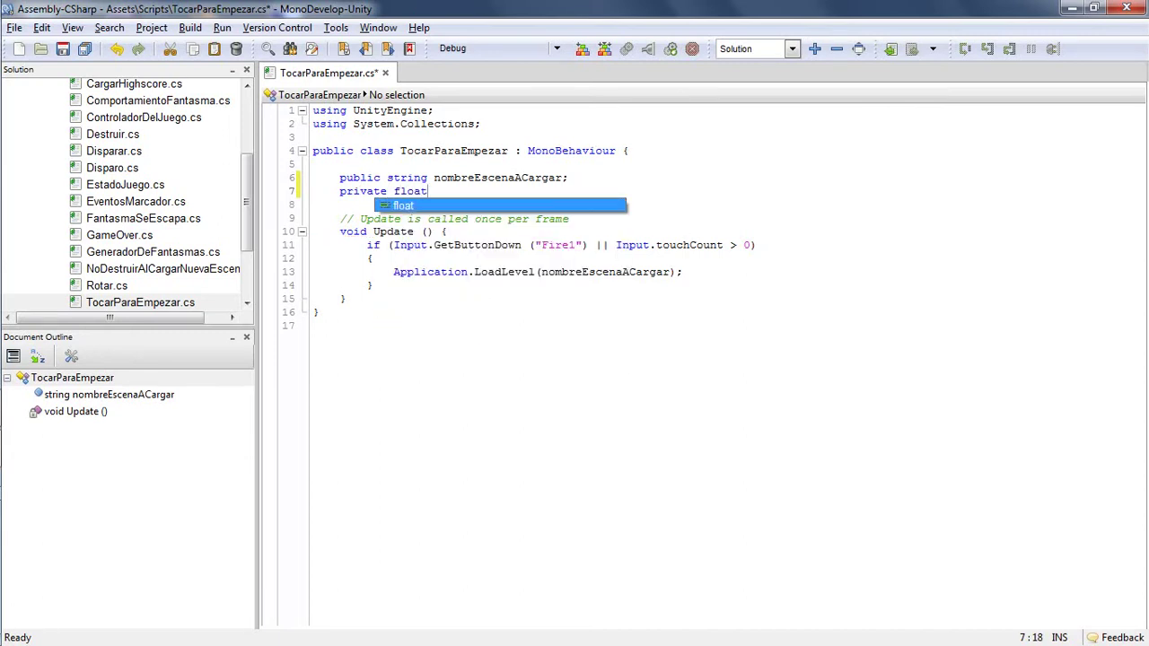
{"action": "type", "text": " mom"}
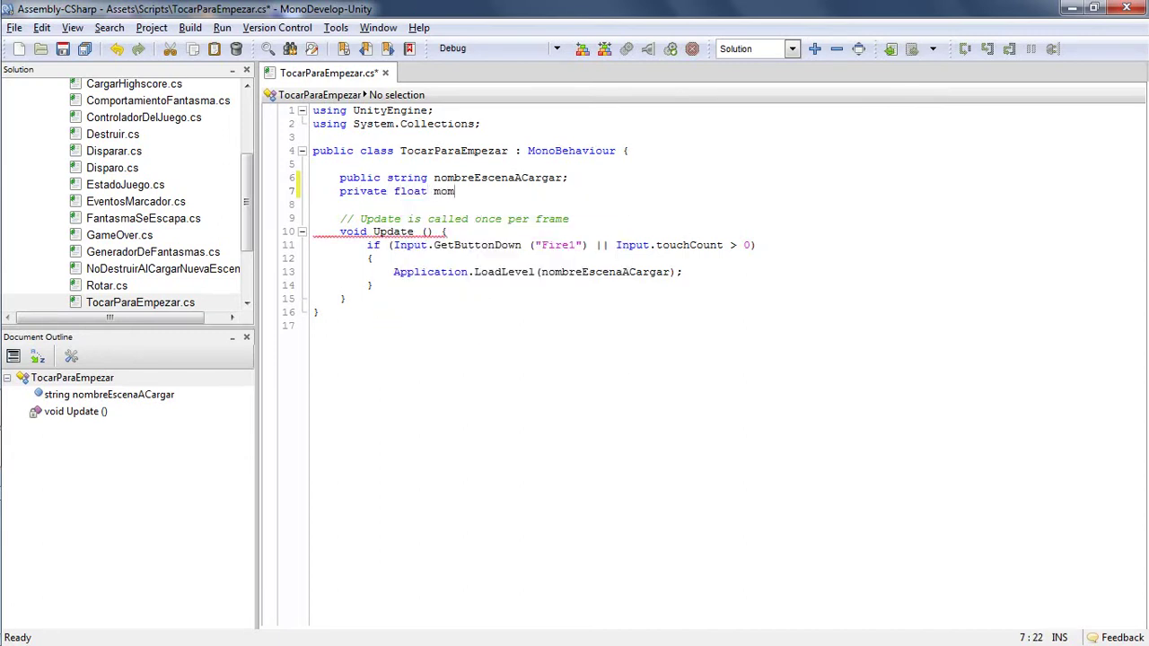
{"action": "type", "text": "entoP"}
{"action": "type", "text": "araAceptarT"}
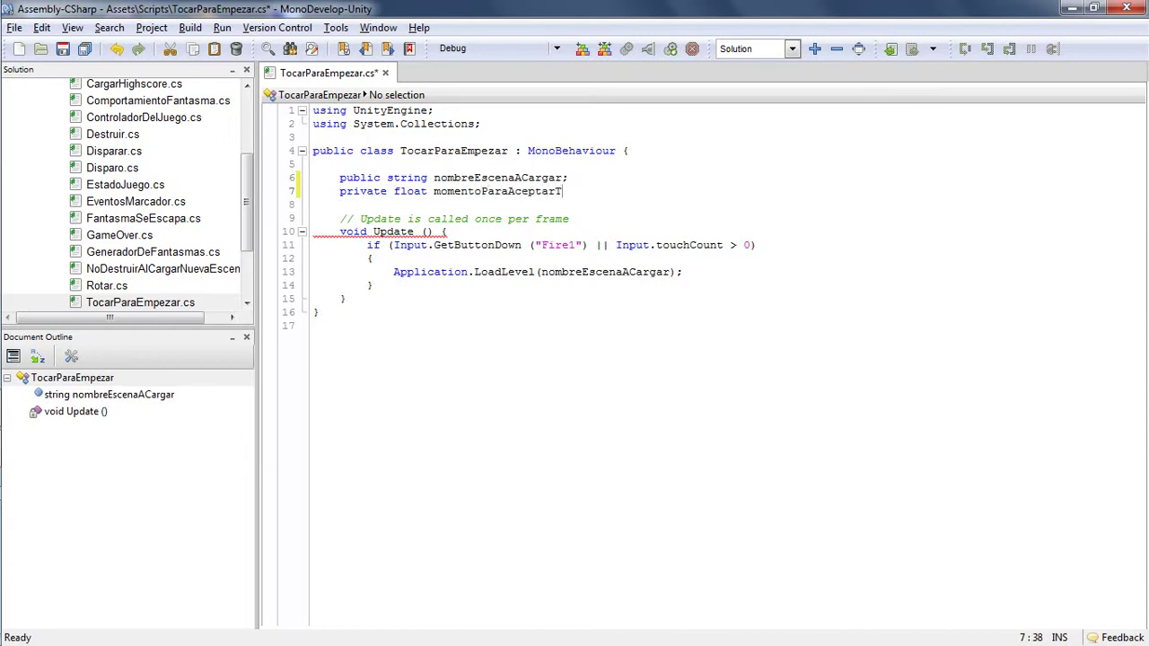
{"action": "type", "text": "oquePantalla"}
{"action": "type", "text": ";"}
{"action": "key", "text": "Up"}
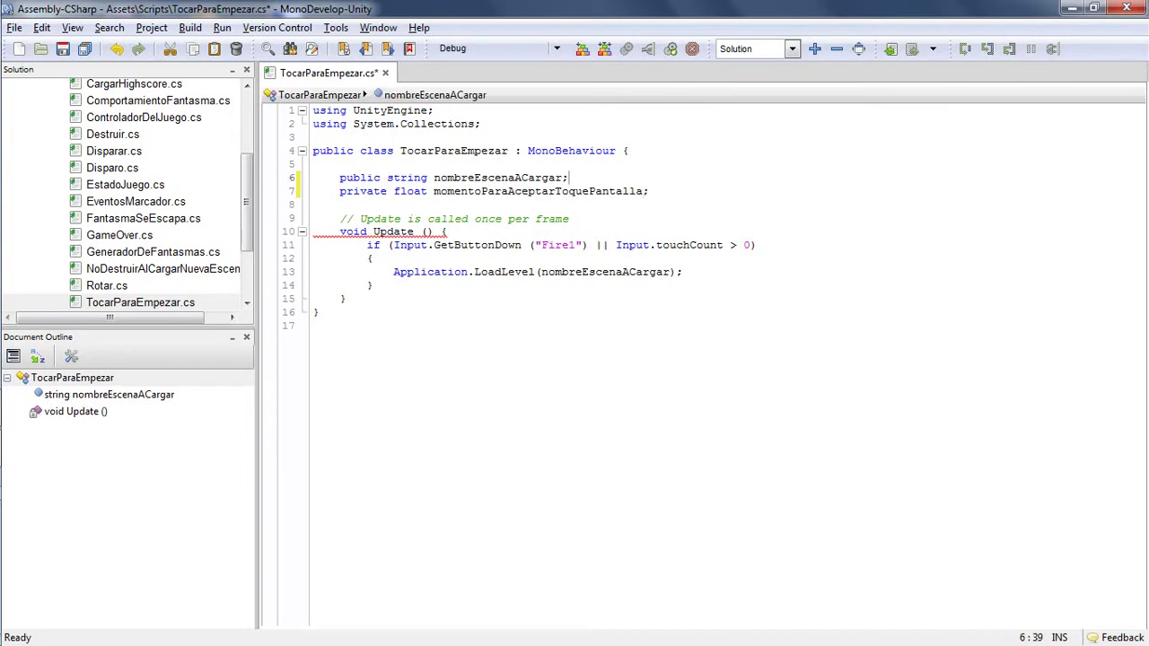
{"action": "key", "text": "Return"}
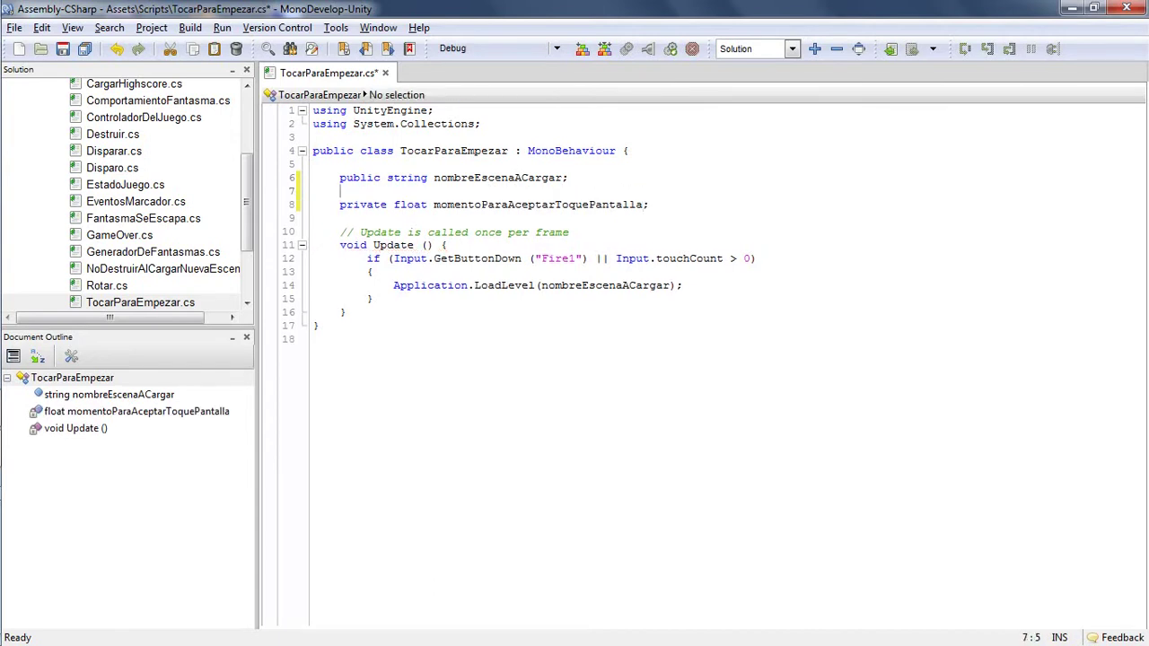
{"action": "type", "text": "public ni"}
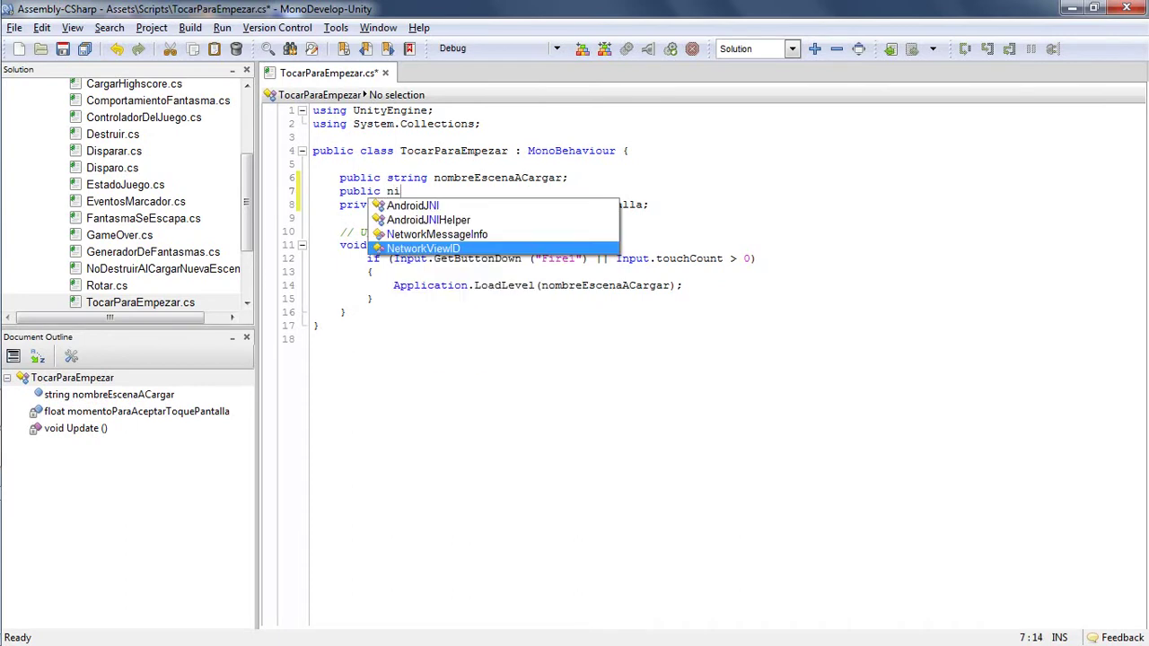
{"action": "key", "text": "BackSpace"}
{"action": "key", "text": "BackSpace"}
{"action": "type", "text": "int "}
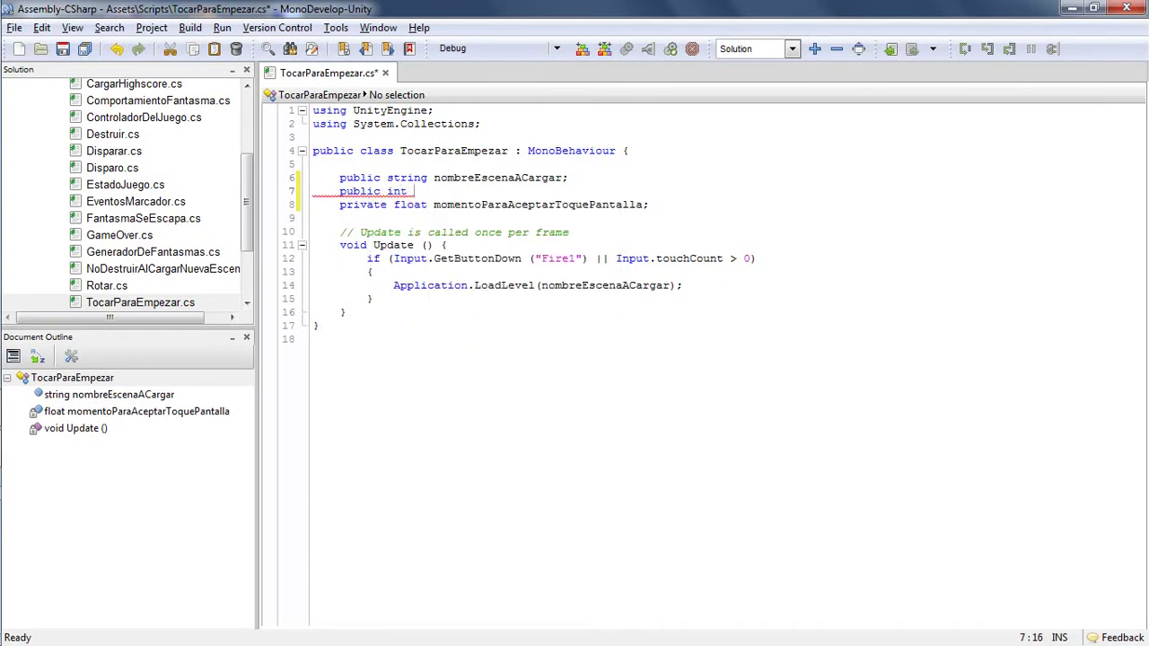
{"action": "type", "text": "segundosD"}
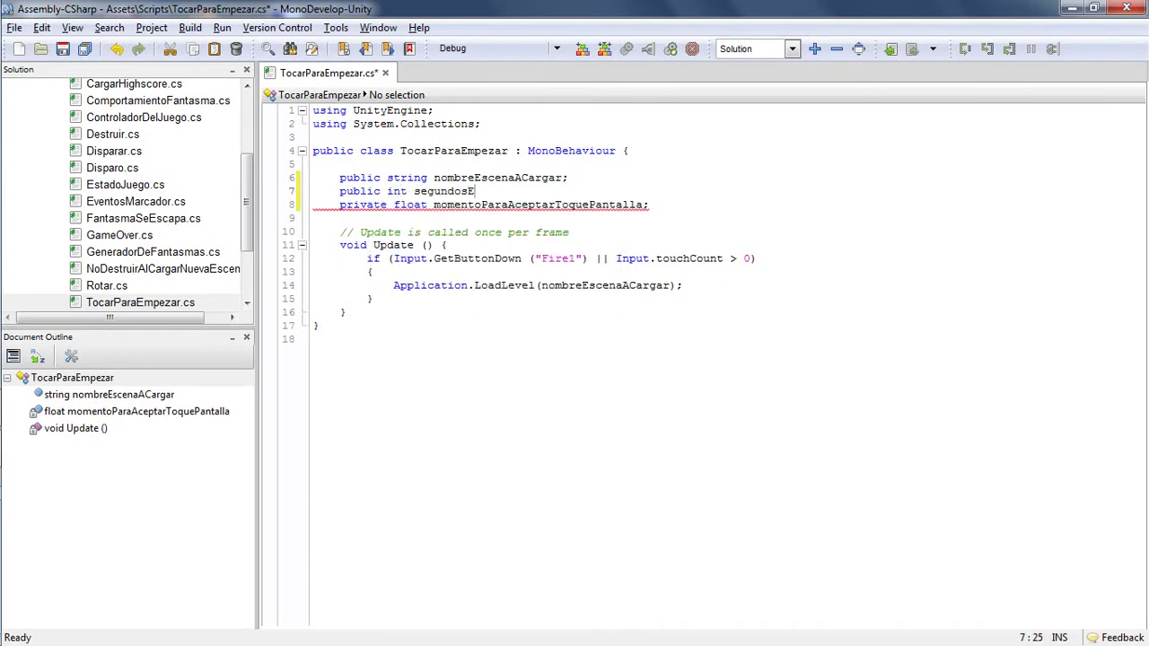
{"action": "type", "text": "eEspera"}
{"action": "type", "text": " = 3"}
{"action": "type", "text": ";"}
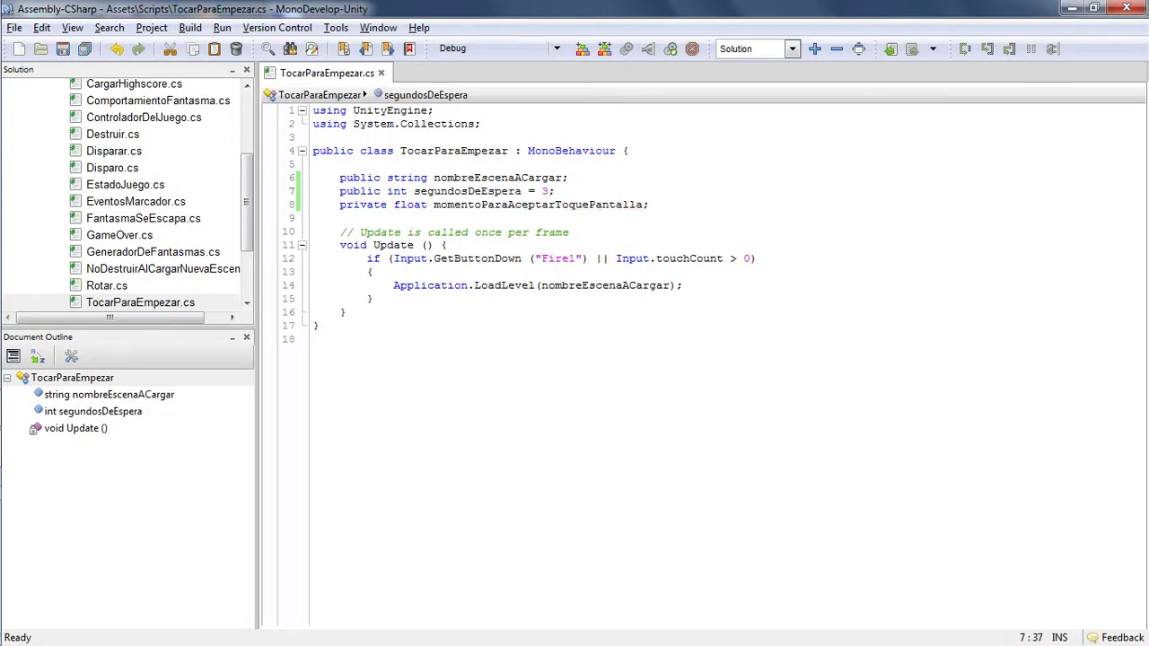
Add an empty void Start() method below the field declarations
{"action": "left_click", "coordinate": [695, 203]}
{"action": "key", "text": "Return"}
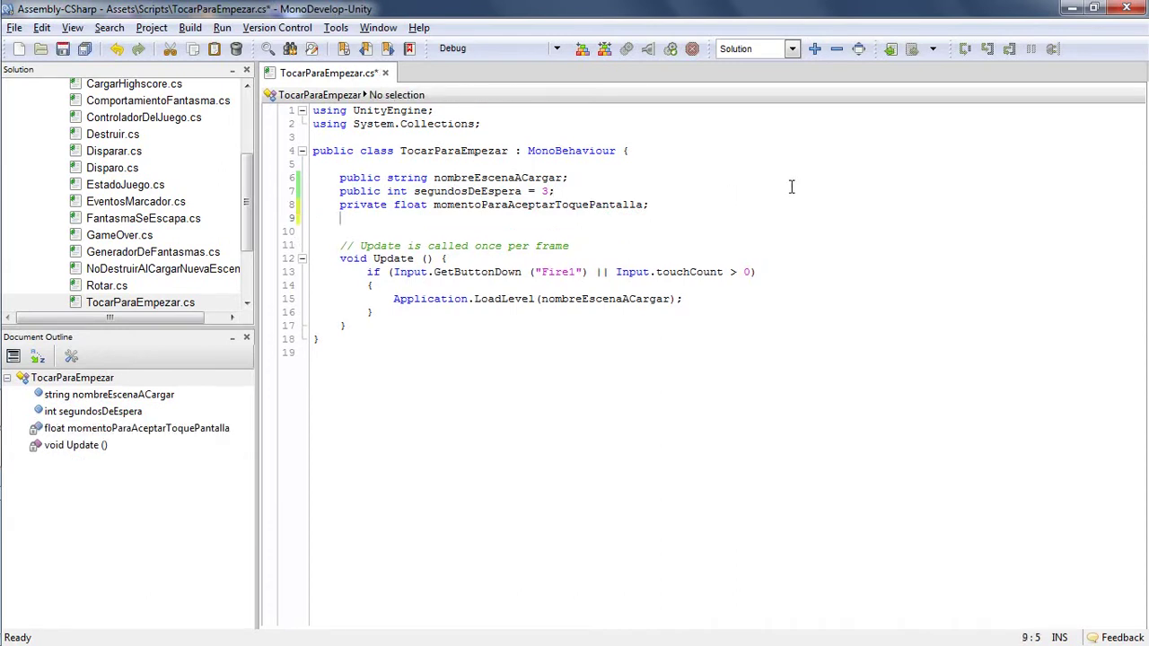
{"action": "key", "text": "Return"}
{"action": "type", "text": "void "}
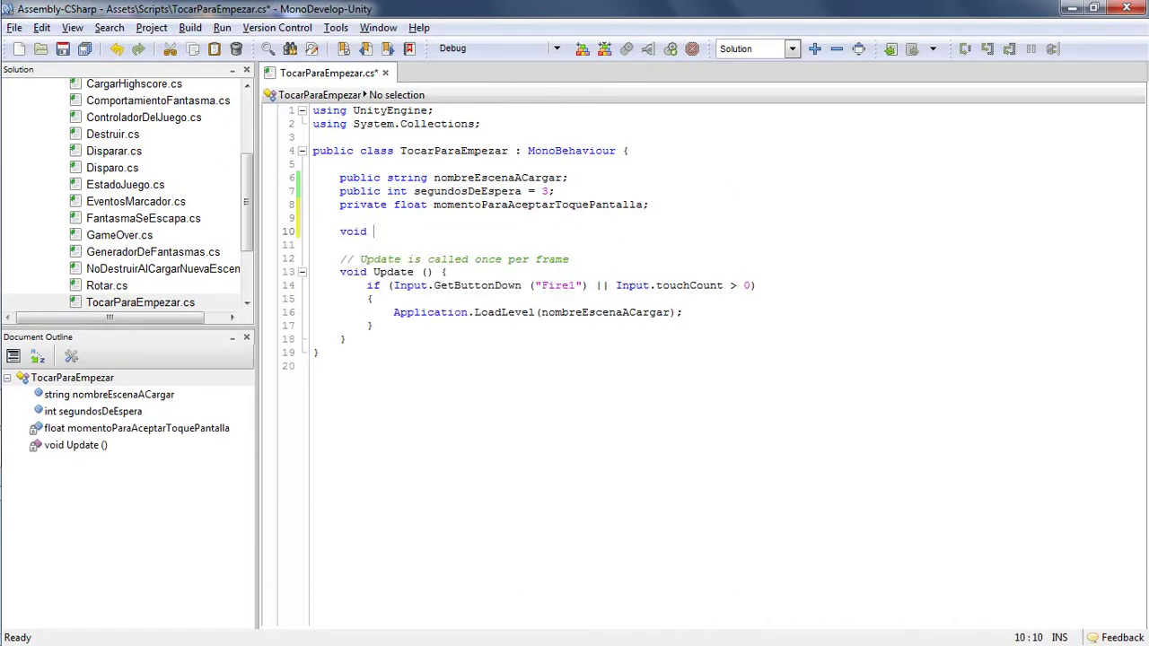
{"action": "type", "text": "Start"}
{"action": "type", "text": "(){"}
{"action": "key", "text": "Return"}
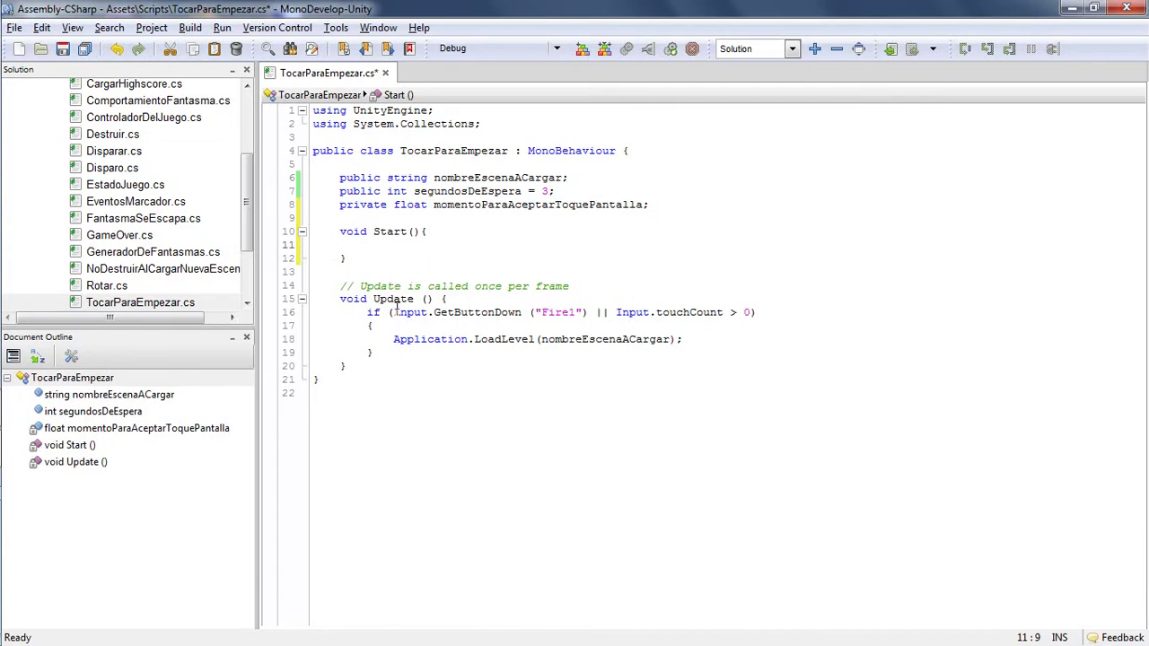
{"action": "left_click_drag", "start_coordinate": [393, 312], "coordinate": [750, 311]}
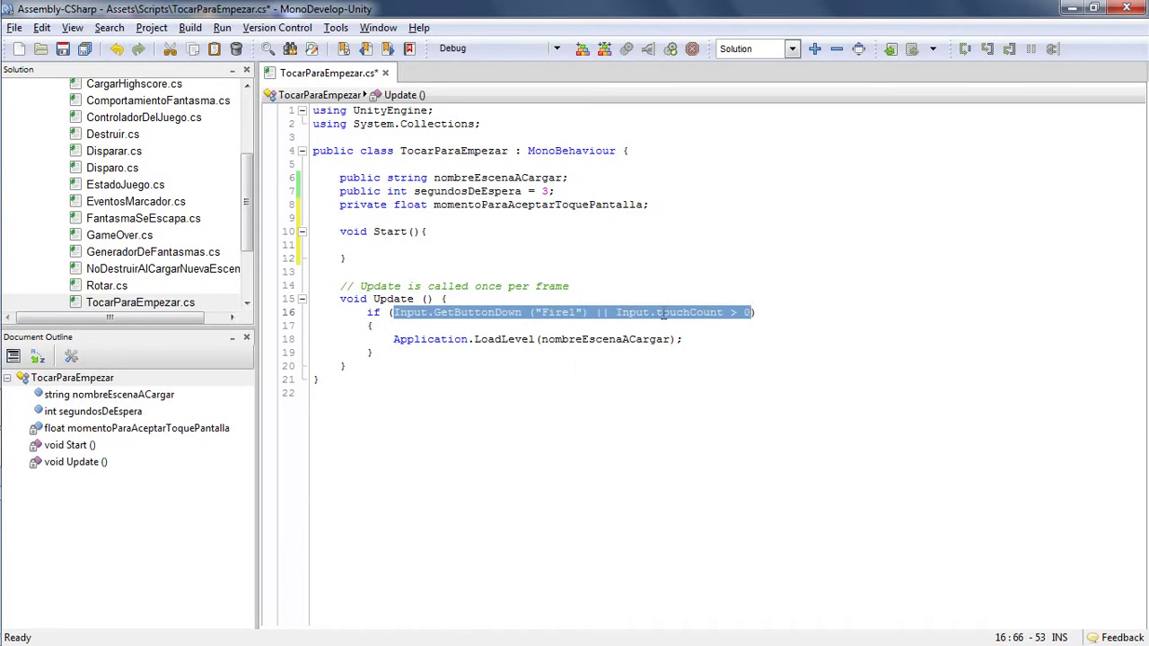
{"action": "left_click", "coordinate": [378, 245]}
In Start, set momentoParaAceptarToquePantalla = Time.time + segundosDeEspera; and save the script
{"action": "type", "text": "mom"}
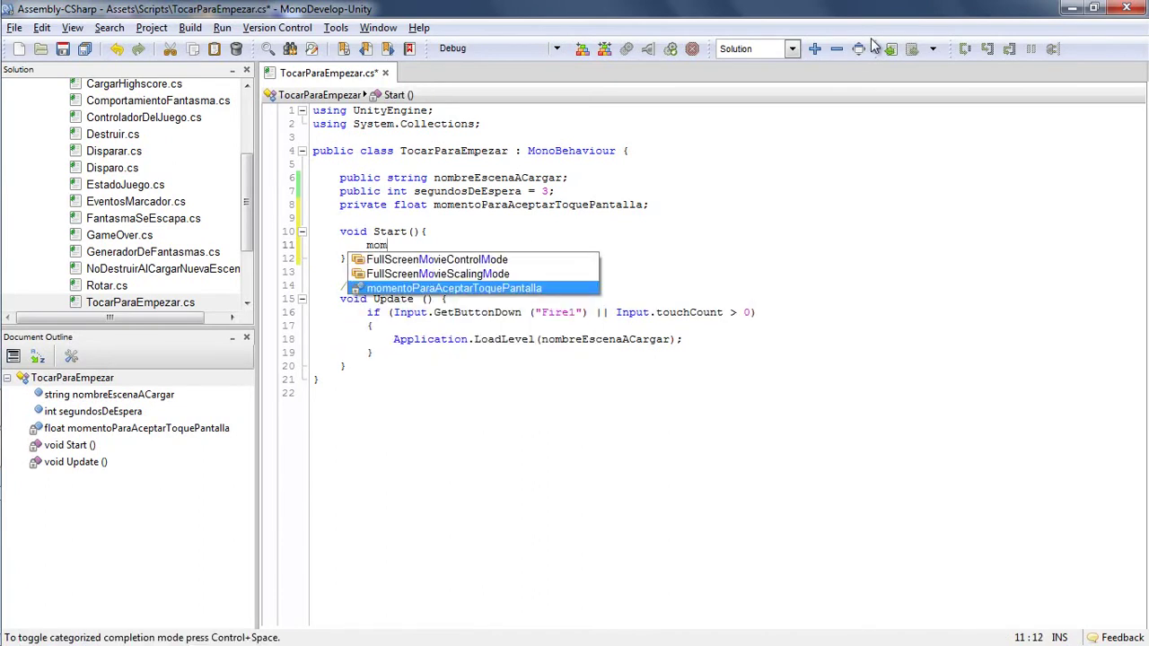
{"action": "type", "text": "en"}
{"action": "key", "text": "Return"}
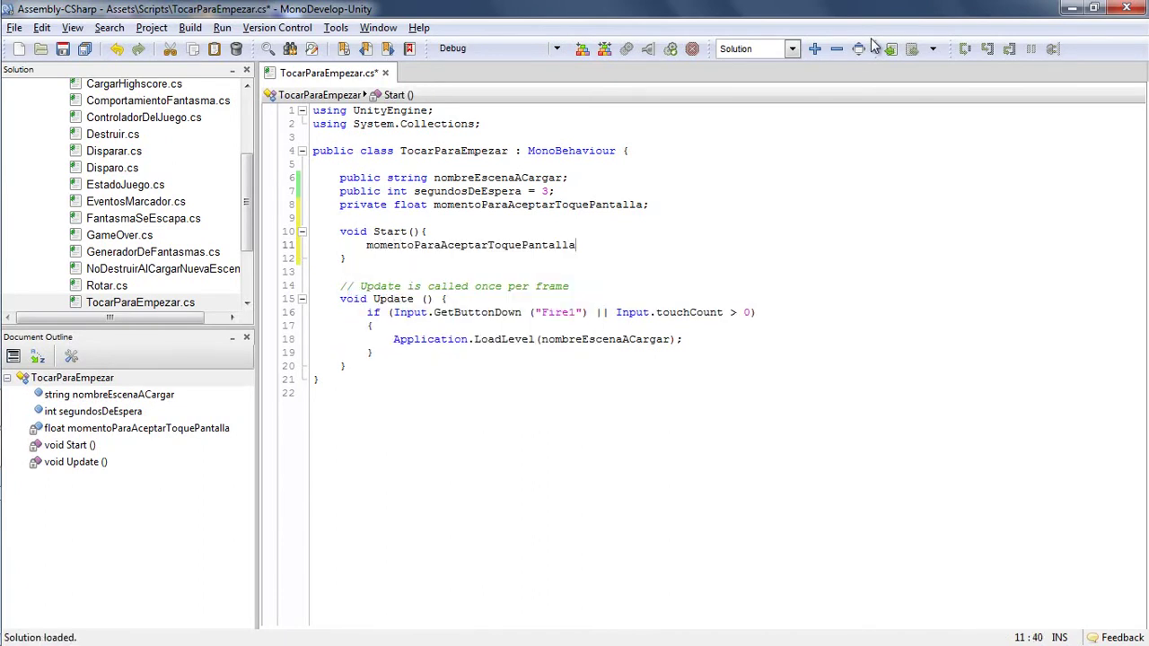
{"action": "type", "text": "= Ti"}
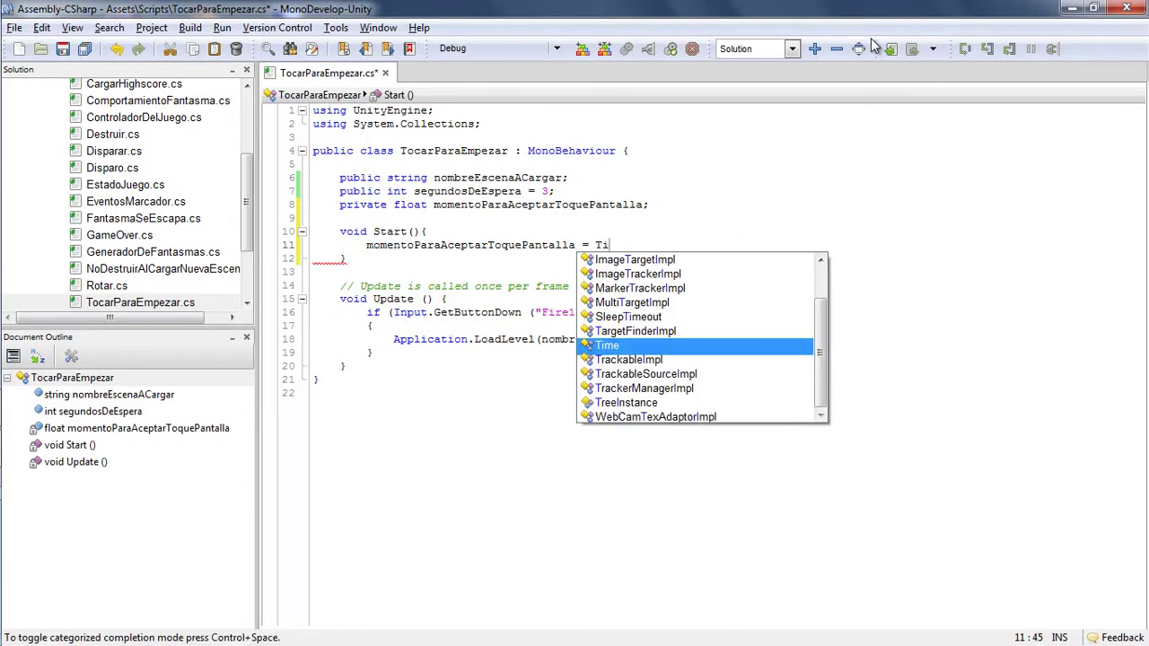
{"action": "type", "text": "me."}
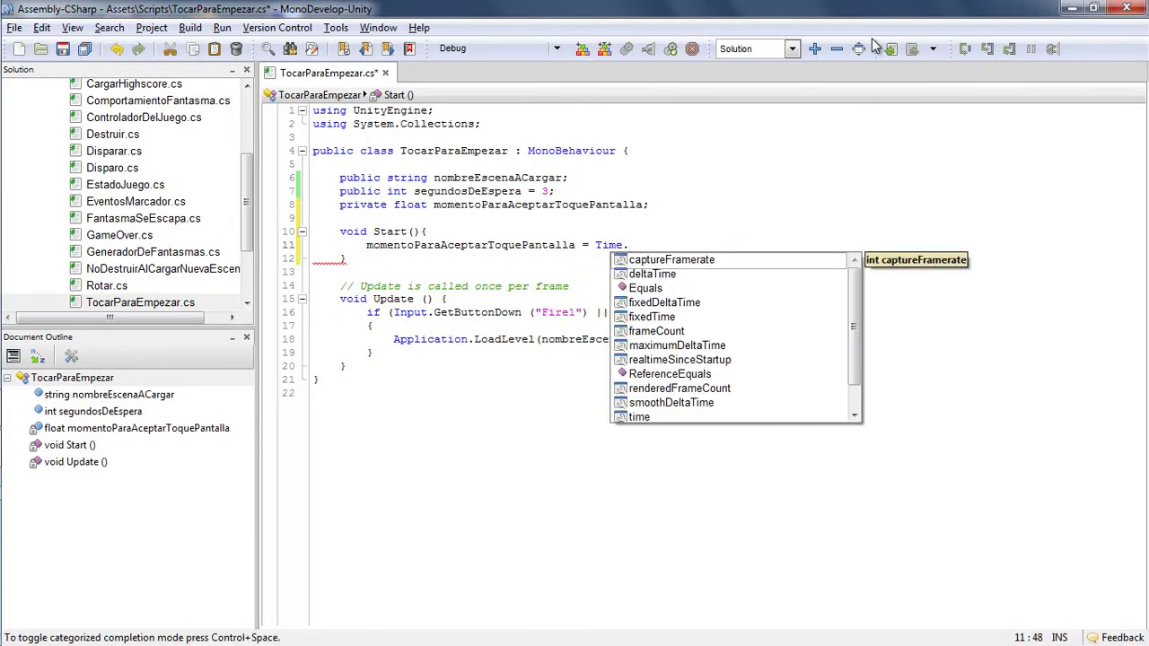
{"action": "type", "text": "ti"}
{"action": "key", "text": "Return"}
{"action": "type", "text": "+"}
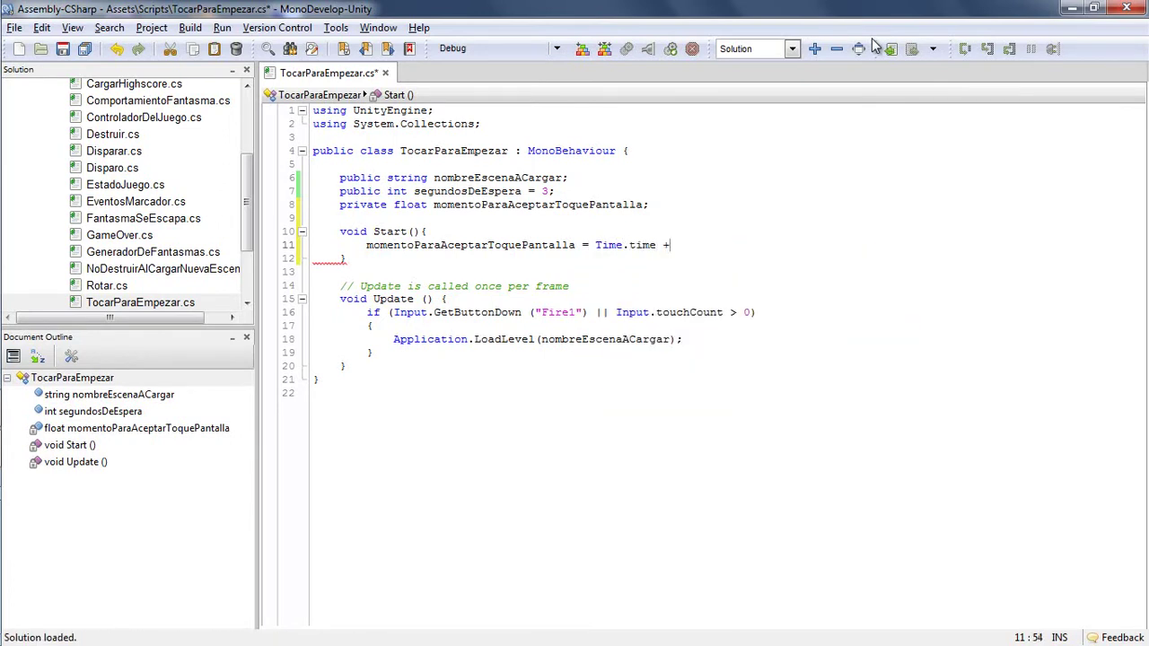
{"action": "type", "text": " seg"}
{"action": "key", "text": "Return"}
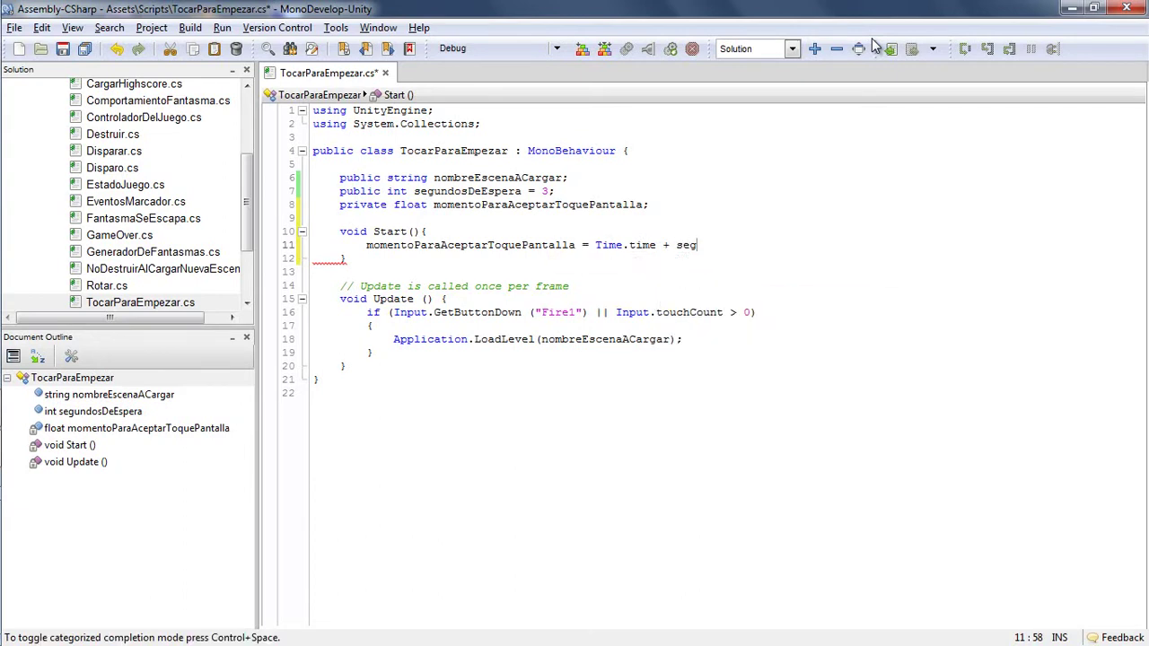
{"action": "type", "text": ";"}
{"action": "key", "text": "ctrl+s"}
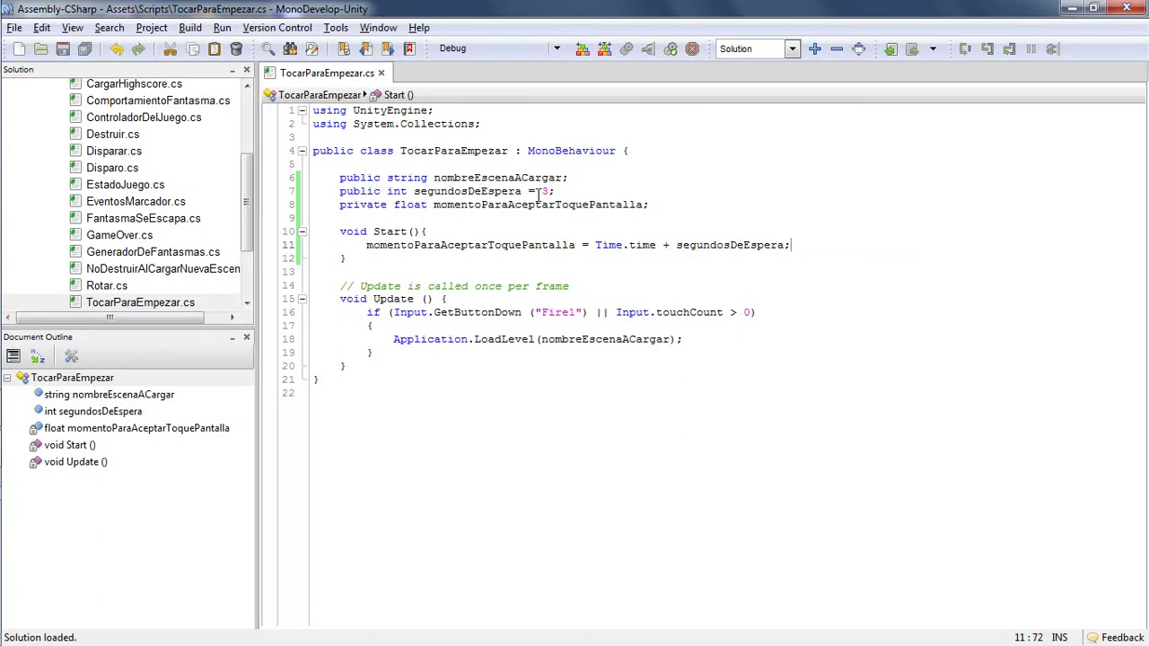
{"action": "left_click", "coordinate": [571, 192]}
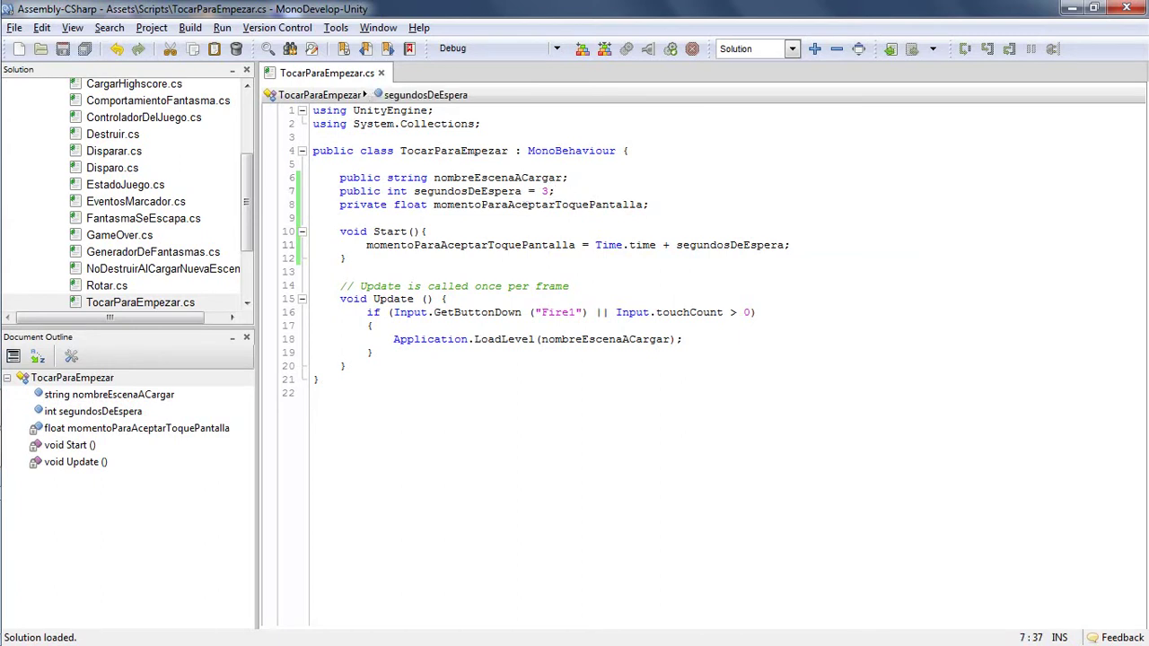
{"action": "key", "text": "Return"}
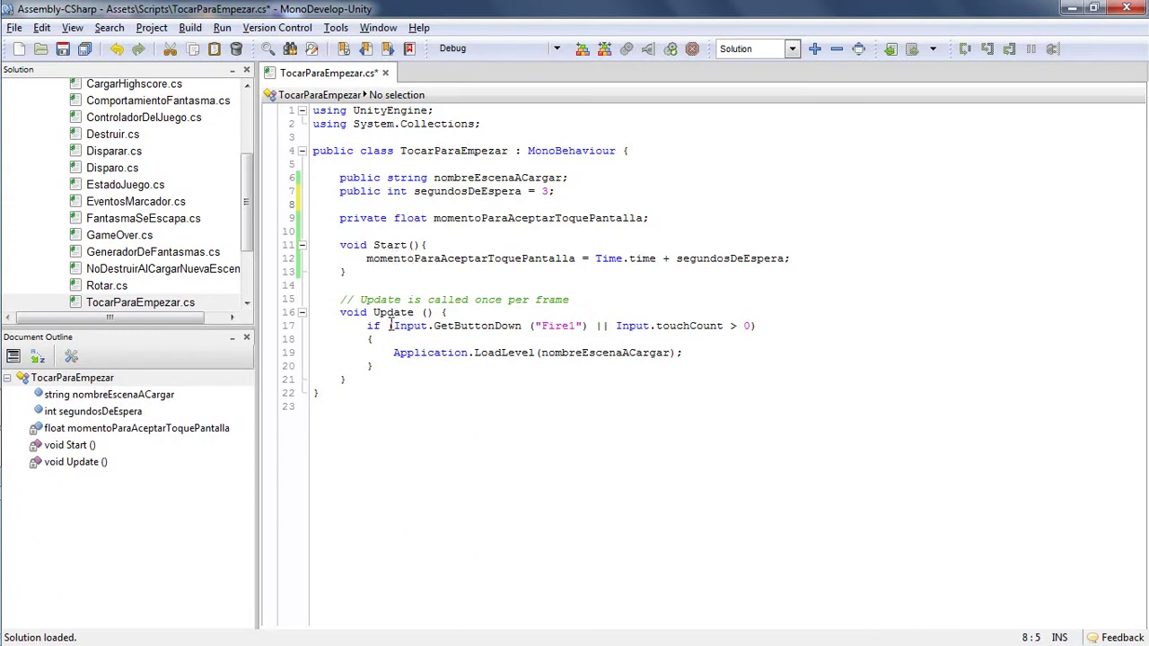
Prefix Update's input condition with 'Time.time > momentoParaAceptarToquePantalla && ('
{"action": "left_click_drag", "start_coordinate": [393, 327], "coordinate": [723, 328]}
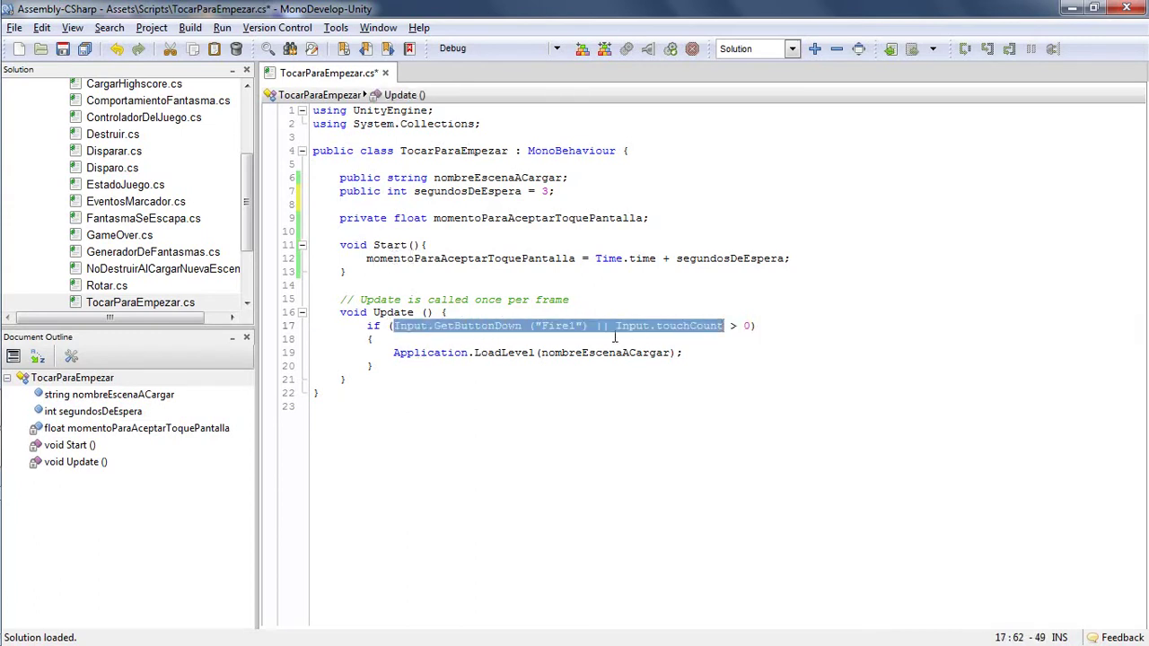
{"action": "left_click", "coordinate": [395, 327]}
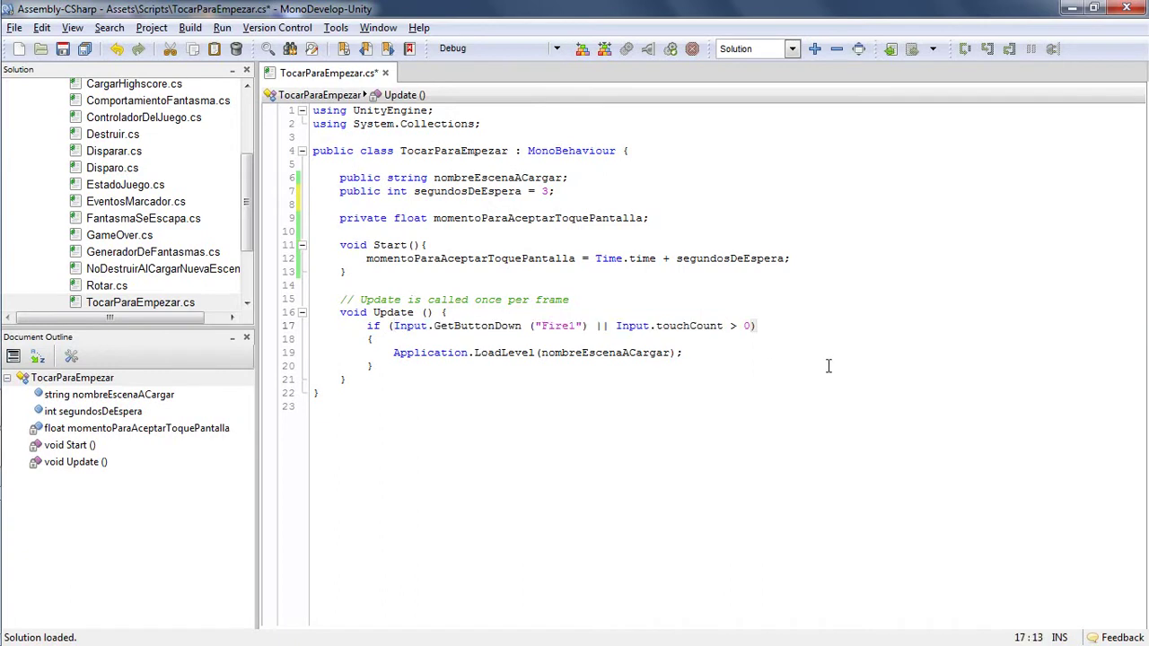
{"action": "type", "text": "Ti"}
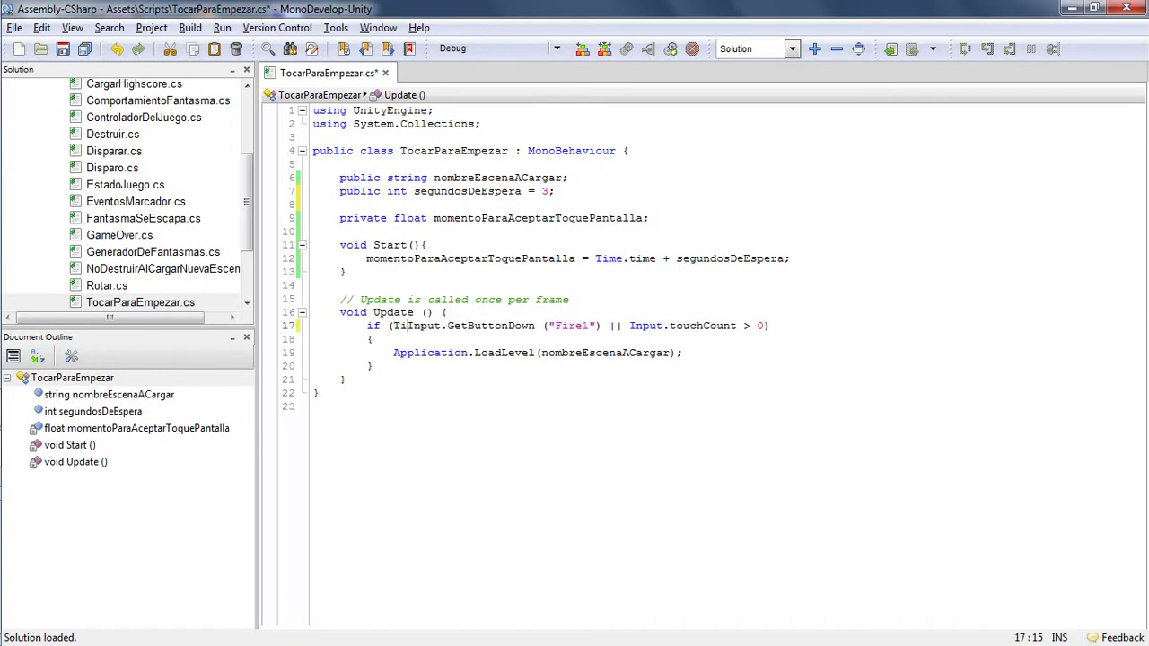
{"action": "type", "text": "me.time"}
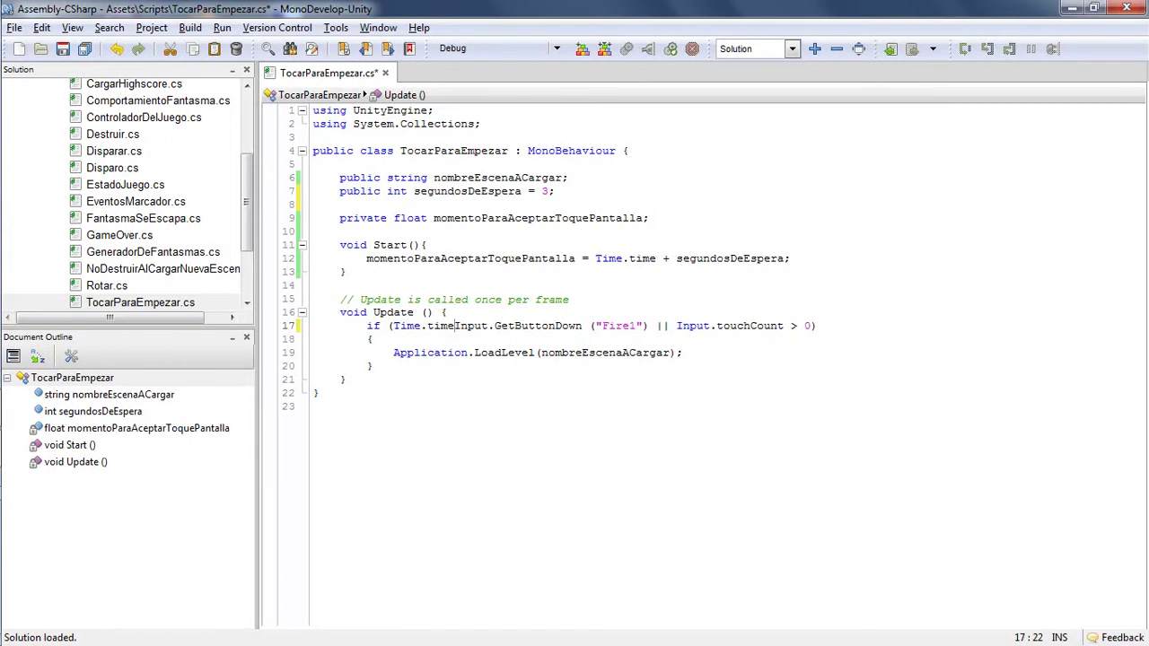
{"action": "type", "text": " > mo"}
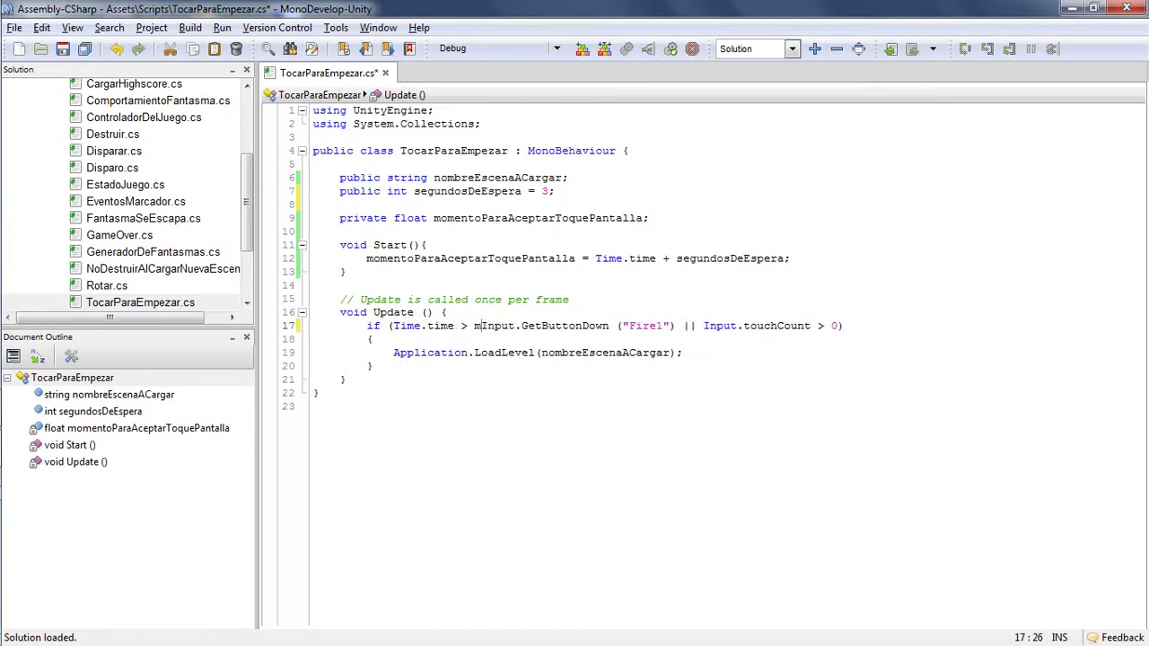
{"action": "type", "text": "mentoP "}
{"action": "type", "text": "a"}
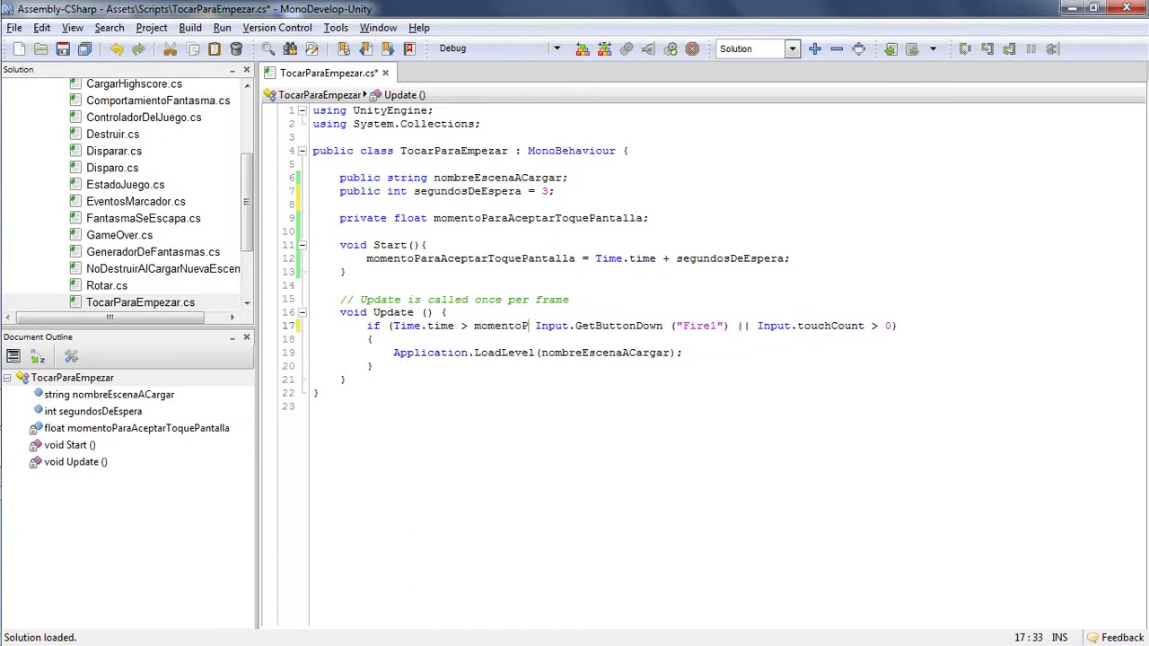
{"action": "key", "text": "Return"}
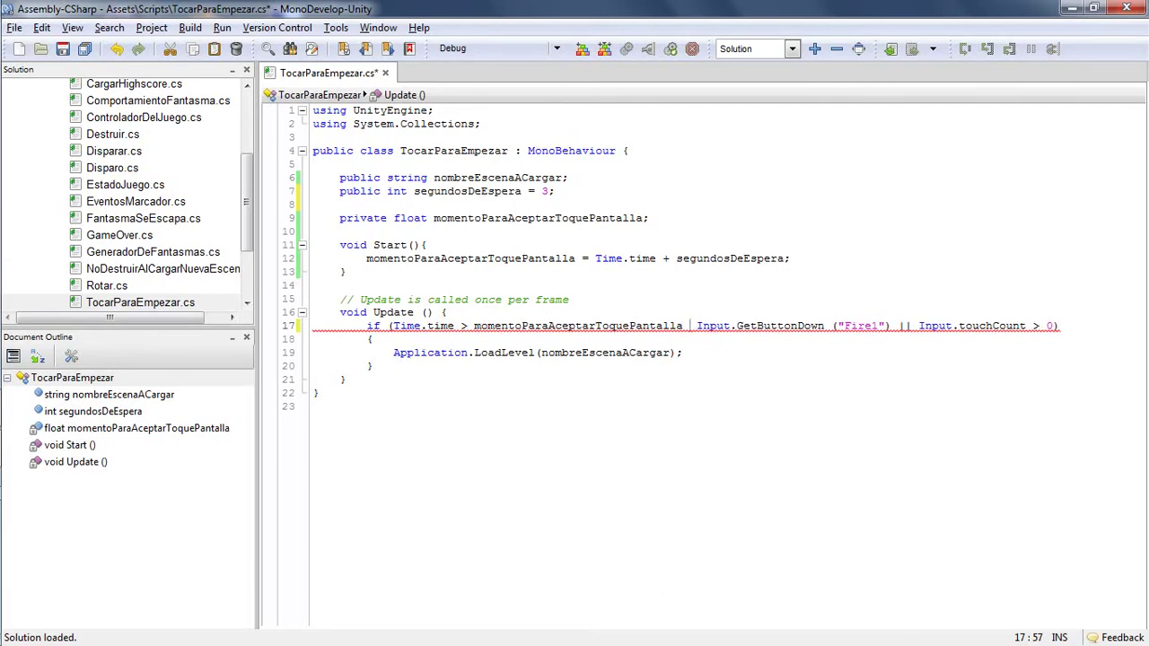
{"action": "type", "text": "&& ("}
{"action": "key", "text": "Delete"}
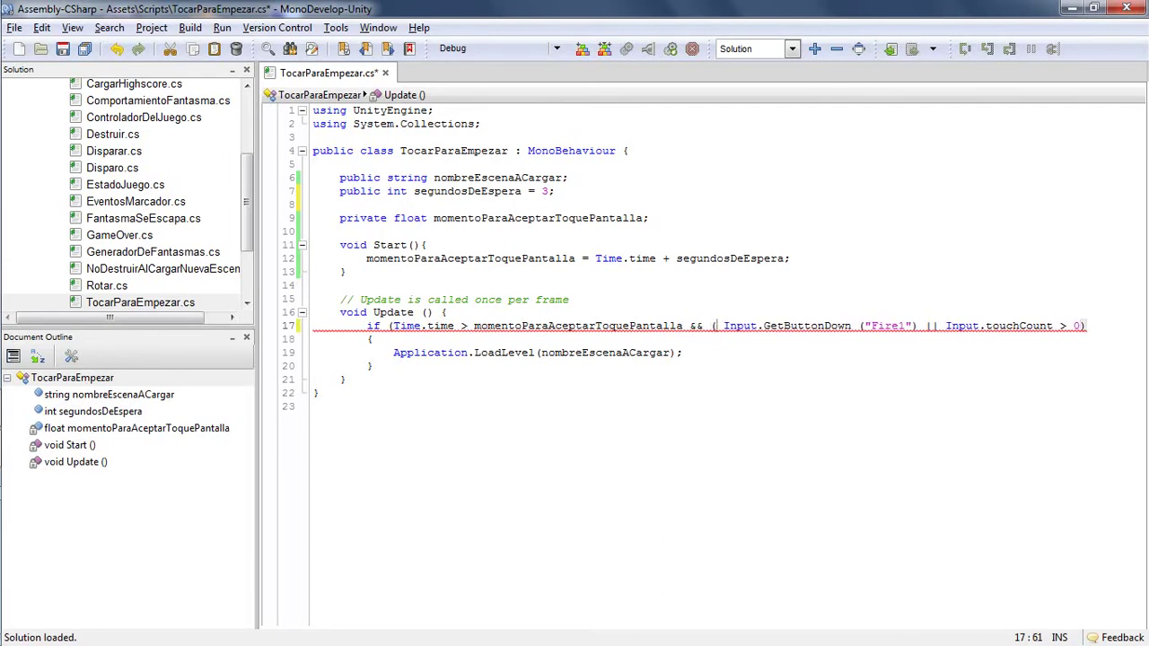
{"action": "key", "text": "Delete"}
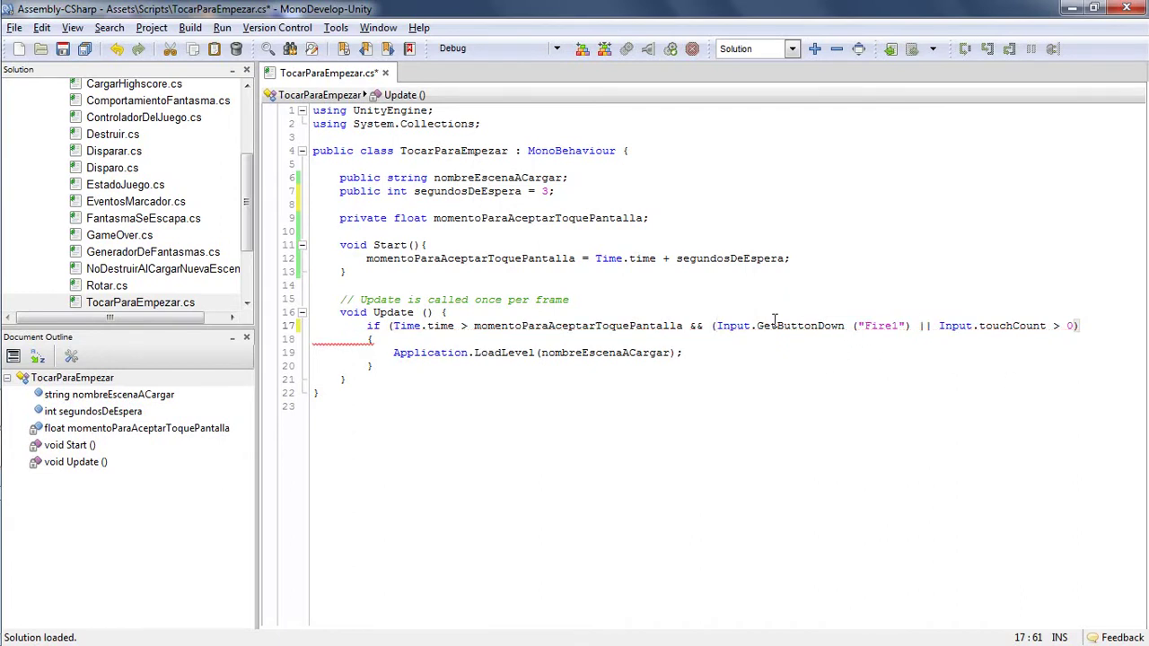
Close the wrapping parenthesis at the end of the if line and save the script
{"action": "left_click", "coordinate": [1074, 325]}
{"action": "type", "text": ")"}
{"action": "left_click", "coordinate": [360, 326]}
{"action": "left_click_drag", "start_coordinate": [360, 326], "coordinate": [415, 377]}
{"action": "left_click", "coordinate": [431, 344]}
{"action": "key", "text": "ctrl+s"}
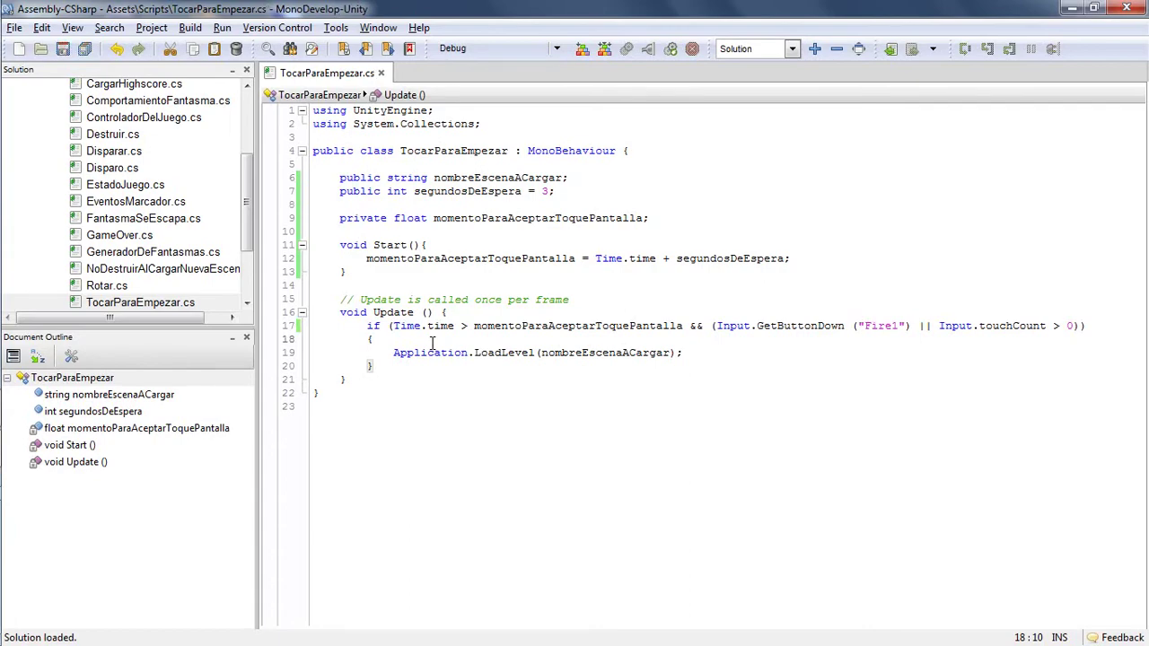
Play-test the Portada scene, clicking the title screen to load Juego, then stop playing
{"action": "key", "text": "alt+Tab"}
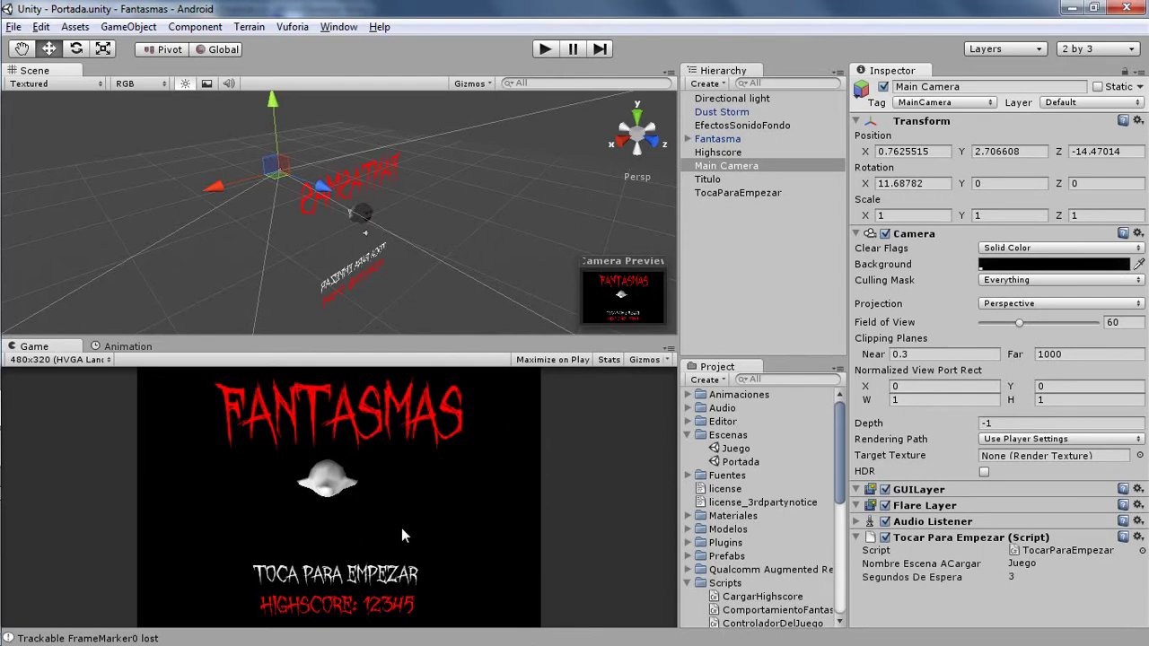
{"action": "left_click", "coordinate": [544, 51]}
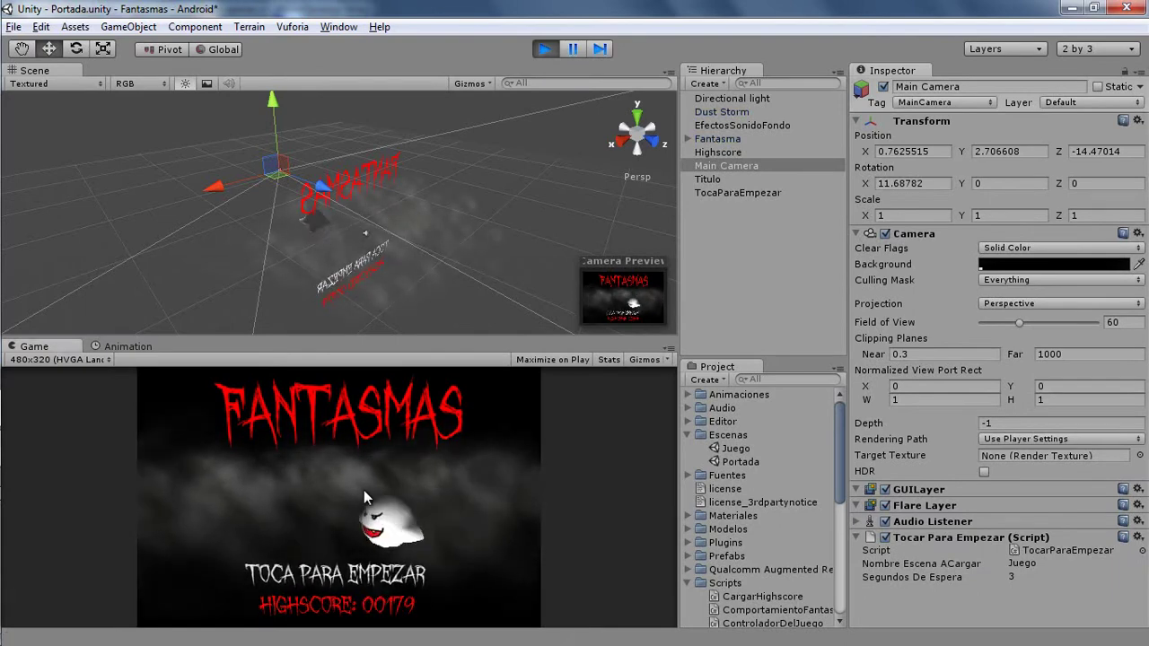
{"action": "left_click", "coordinate": [364, 490]}
{"action": "left_click", "coordinate": [547, 49]}
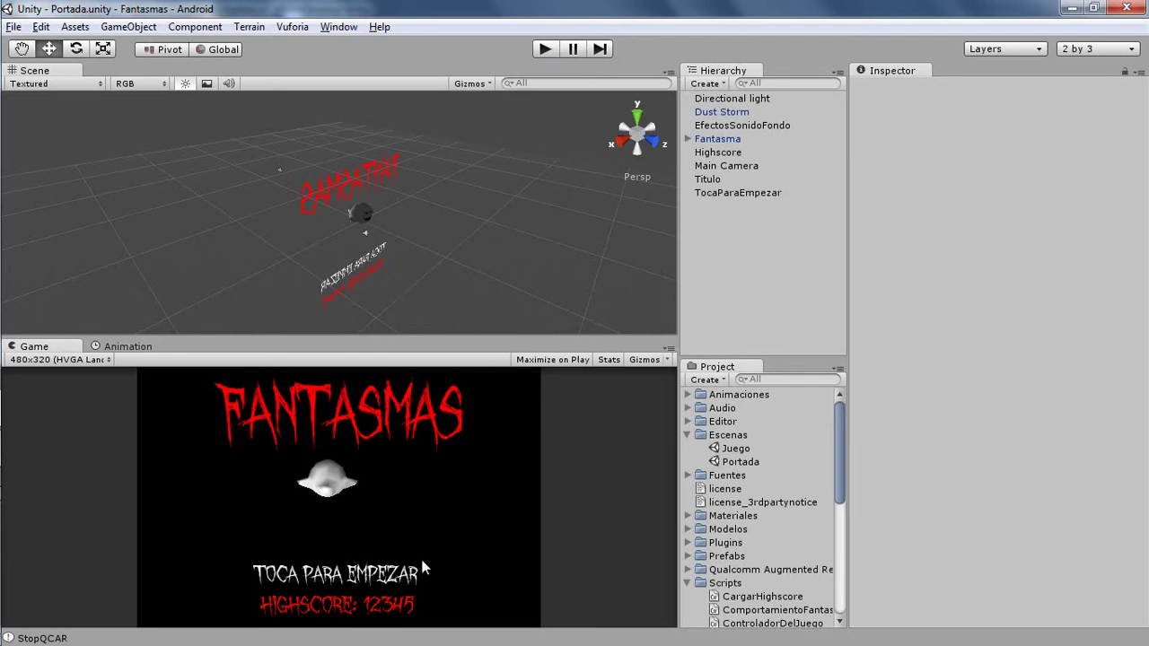
Disable the TocaParaEmpezar text's Mesh Renderer, then check Main Camera's script and reselect the text
{"action": "left_click", "coordinate": [729, 201]}
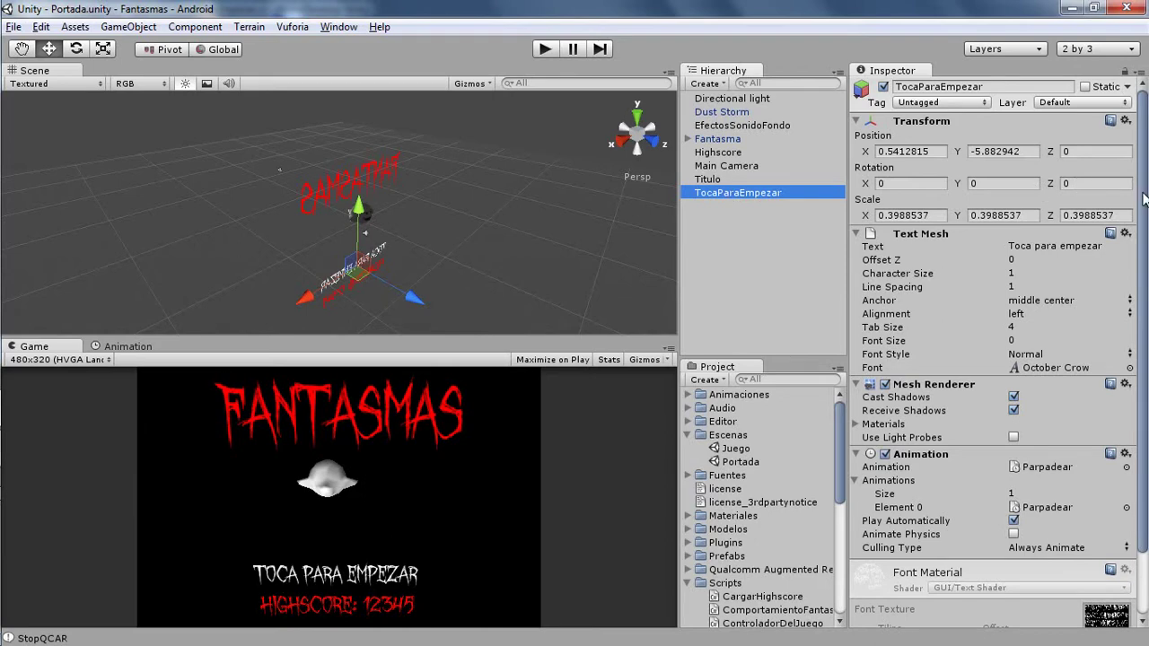
{"action": "scroll", "coordinate": [1037, 186], "scroll_direction": "down", "scroll_amount": 2}
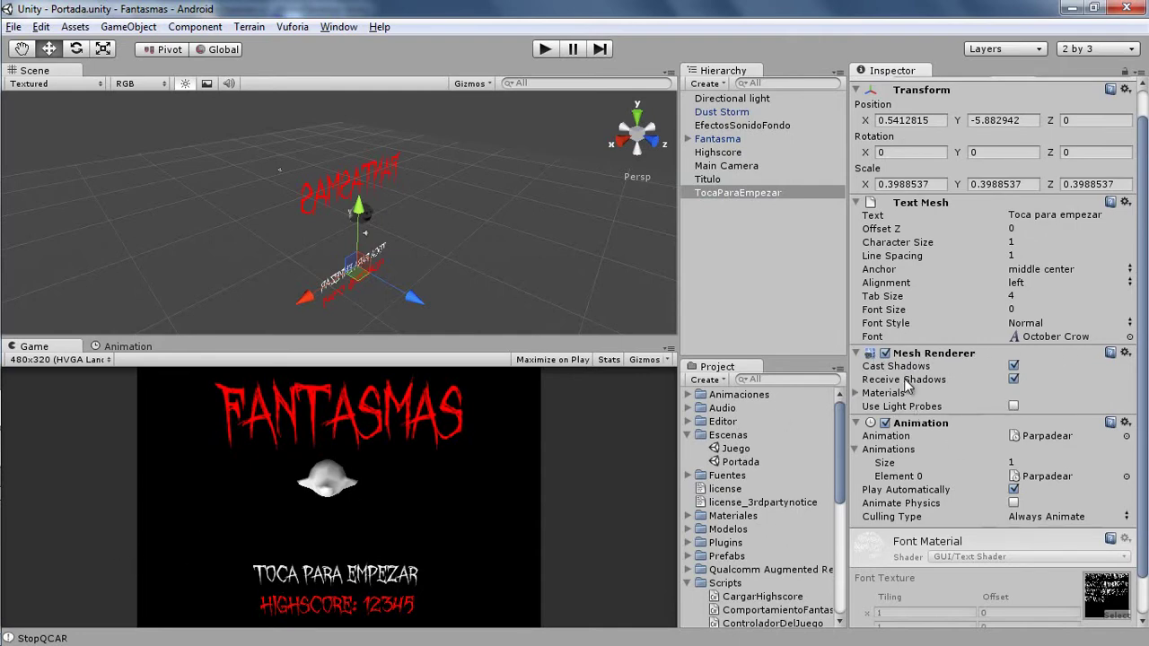
{"action": "left_click", "coordinate": [885, 353]}
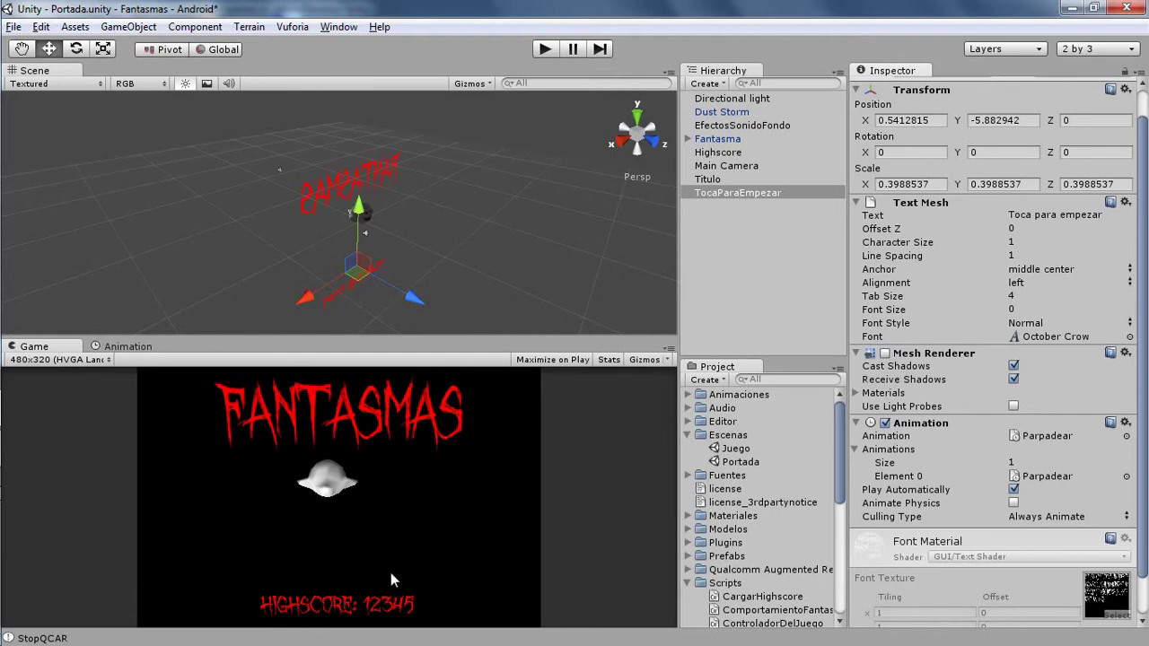
{"action": "left_click", "coordinate": [758, 167]}
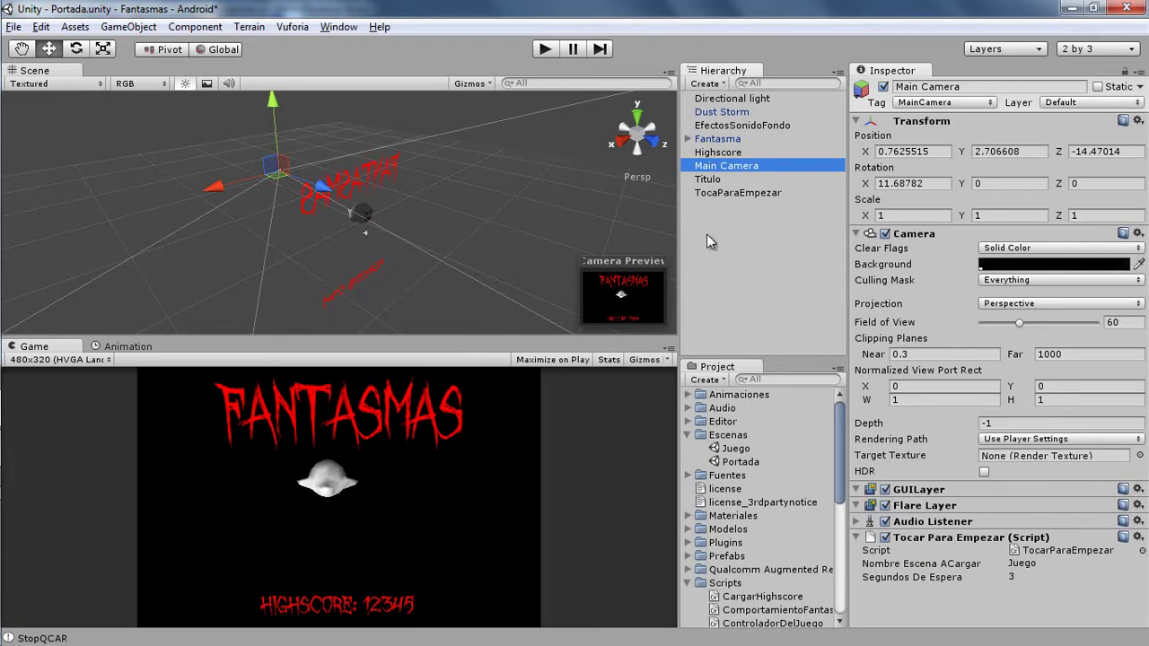
{"action": "left_click", "coordinate": [739, 192]}
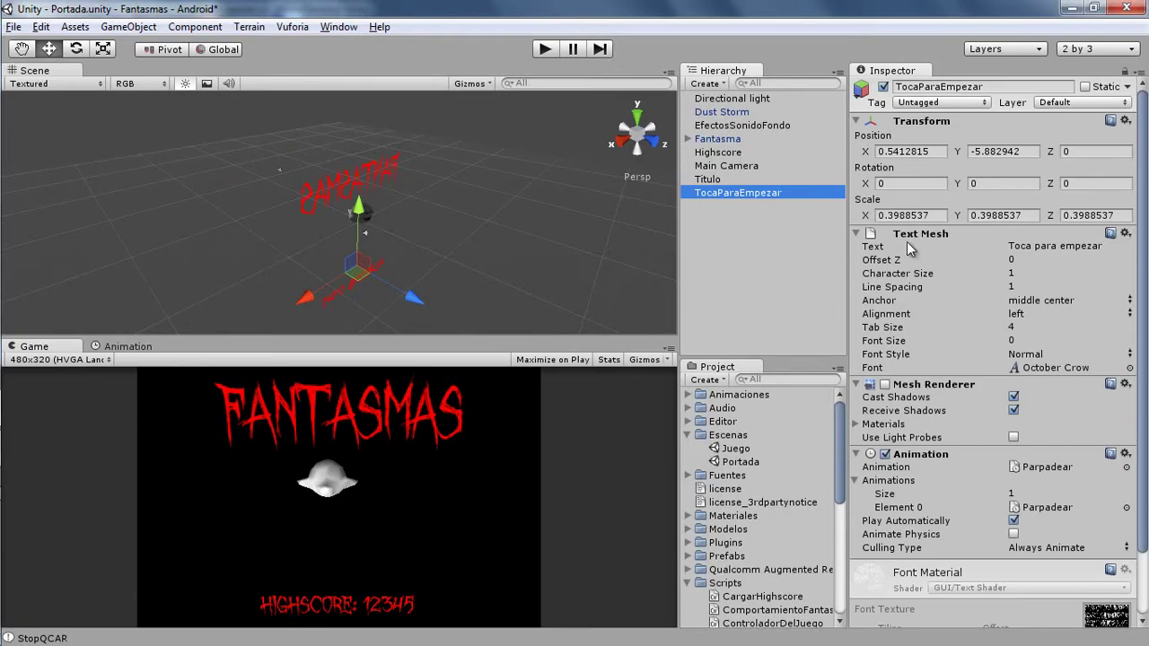
Add 'public TextMesh tocaParaEmpezar;' at the top of TocarParaEmpezar.cs and save
{"action": "key", "text": "alt+Tab"}
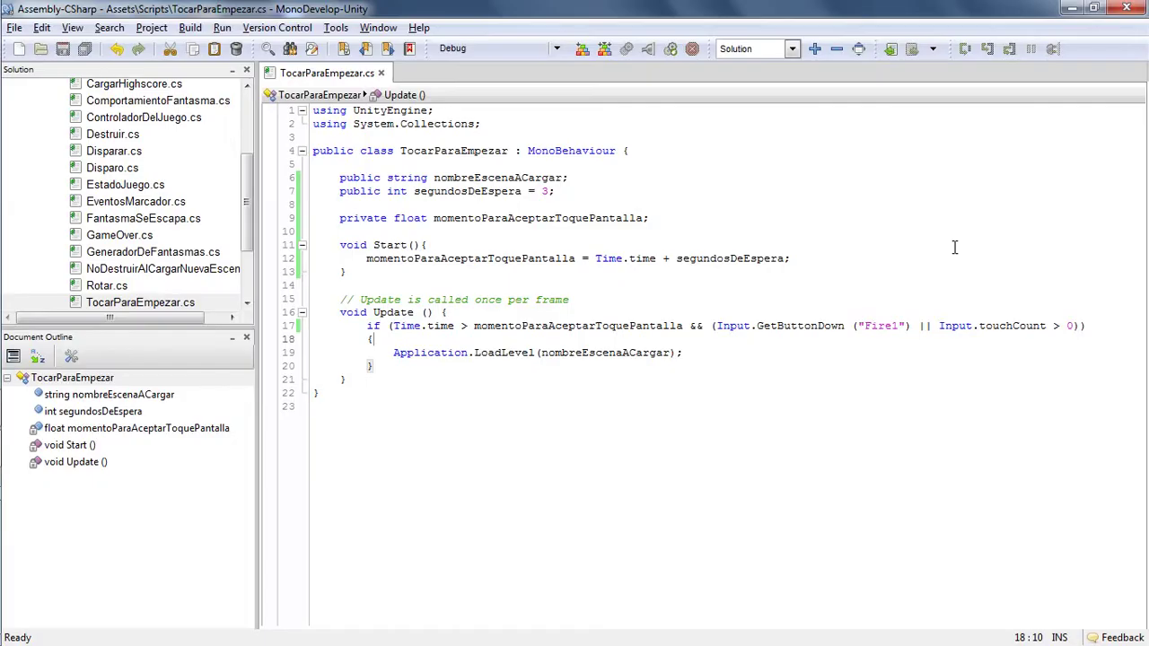
{"action": "left_click", "coordinate": [619, 168]}
{"action": "key", "text": "Return"}
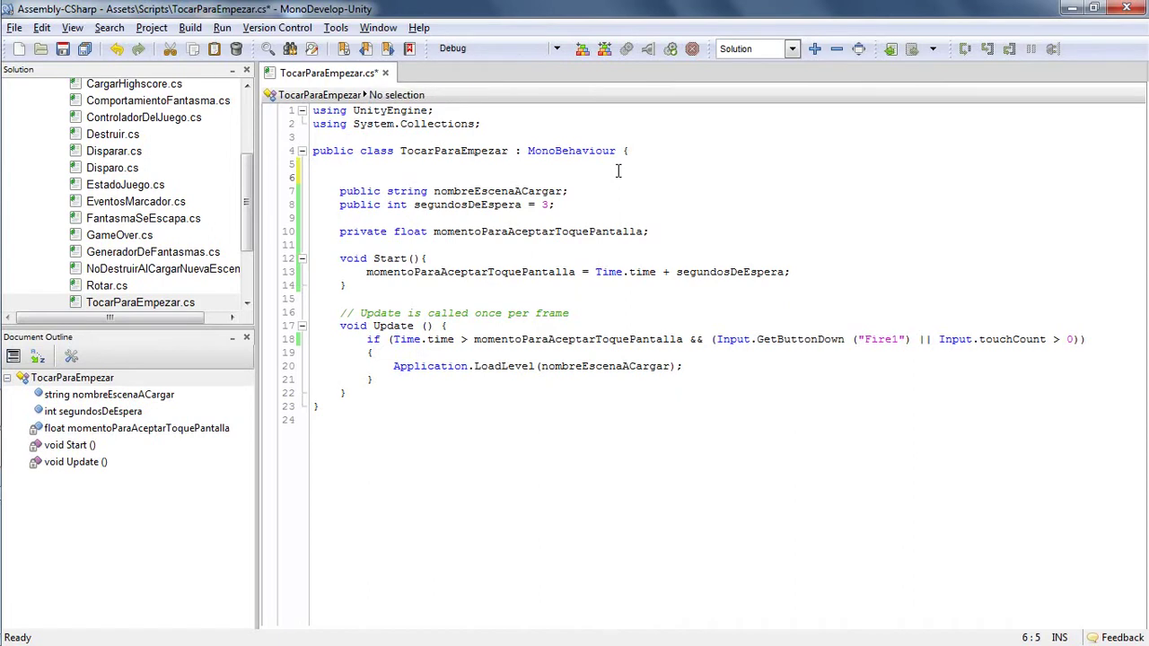
{"action": "type", "text": "public T"}
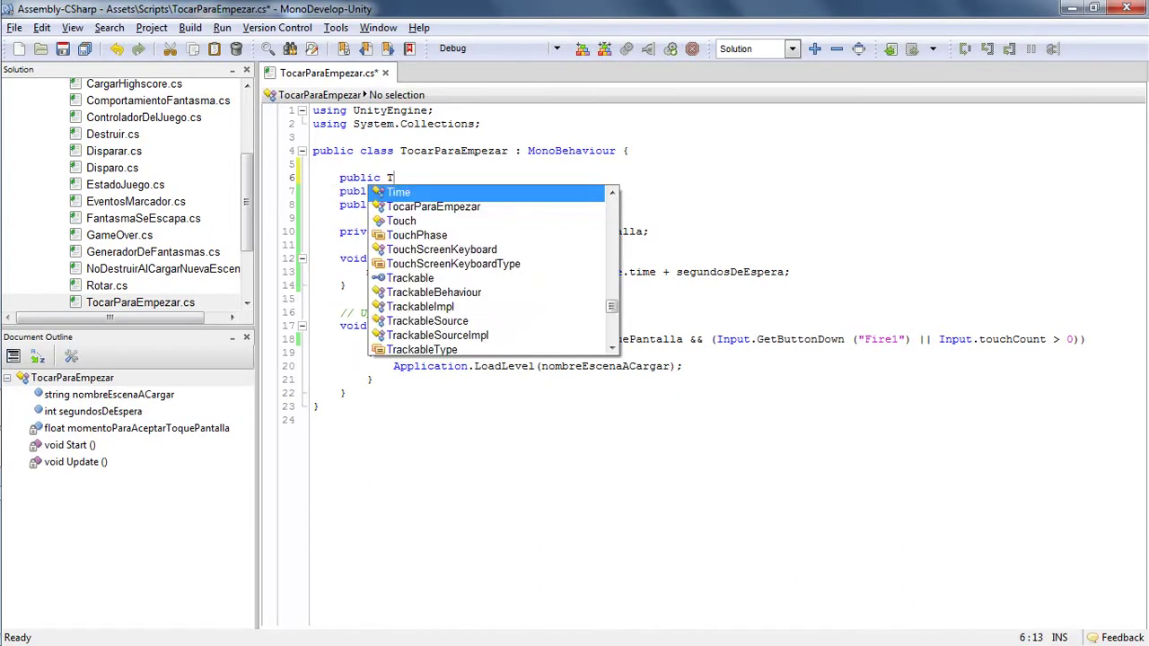
{"action": "type", "text": "extM"}
{"action": "key", "text": "Return"}
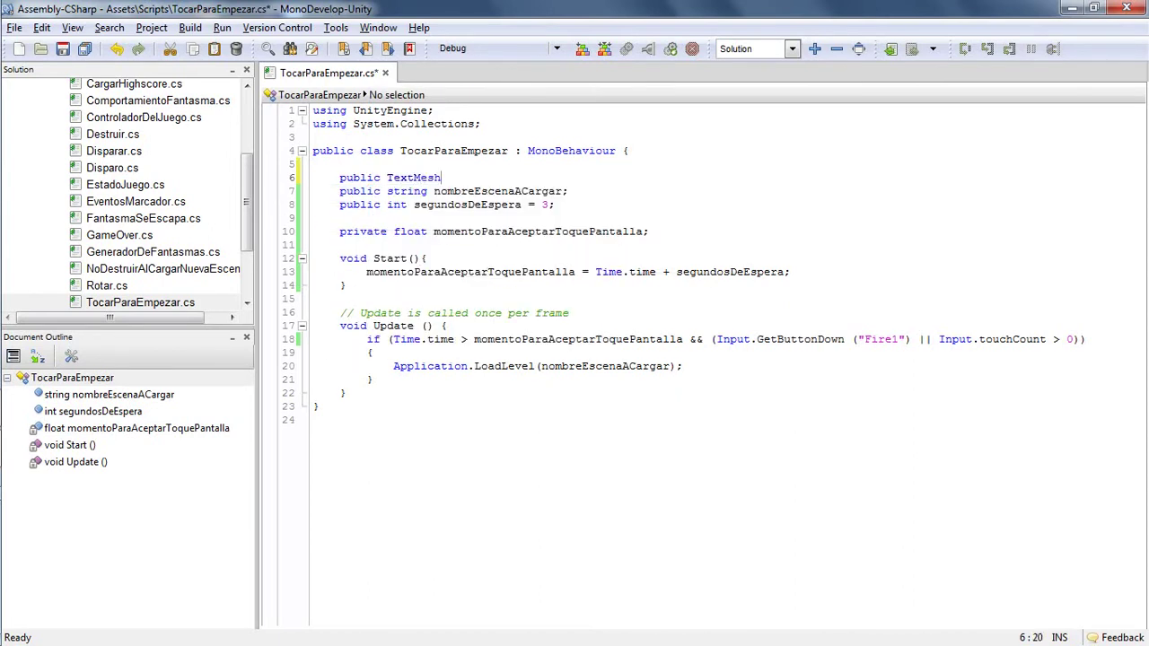
{"action": "type", "text": " tocaP"}
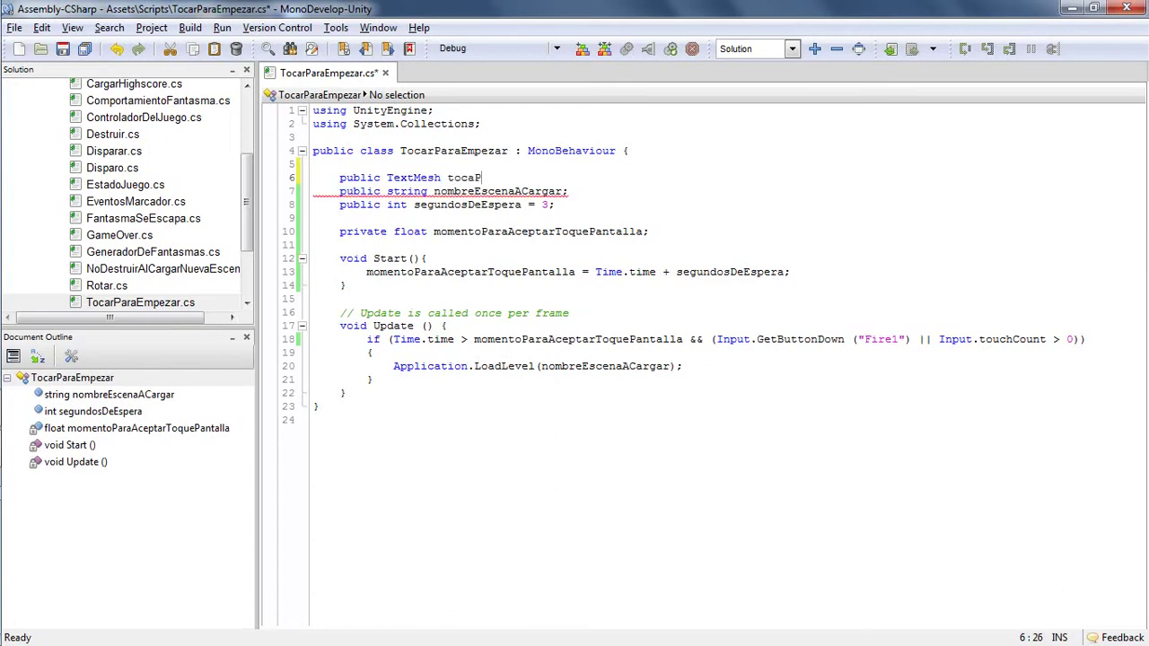
{"action": "type", "text": "araEmpezar"}
{"action": "type", "text": ";"}
{"action": "key", "text": "ctrl+s"}
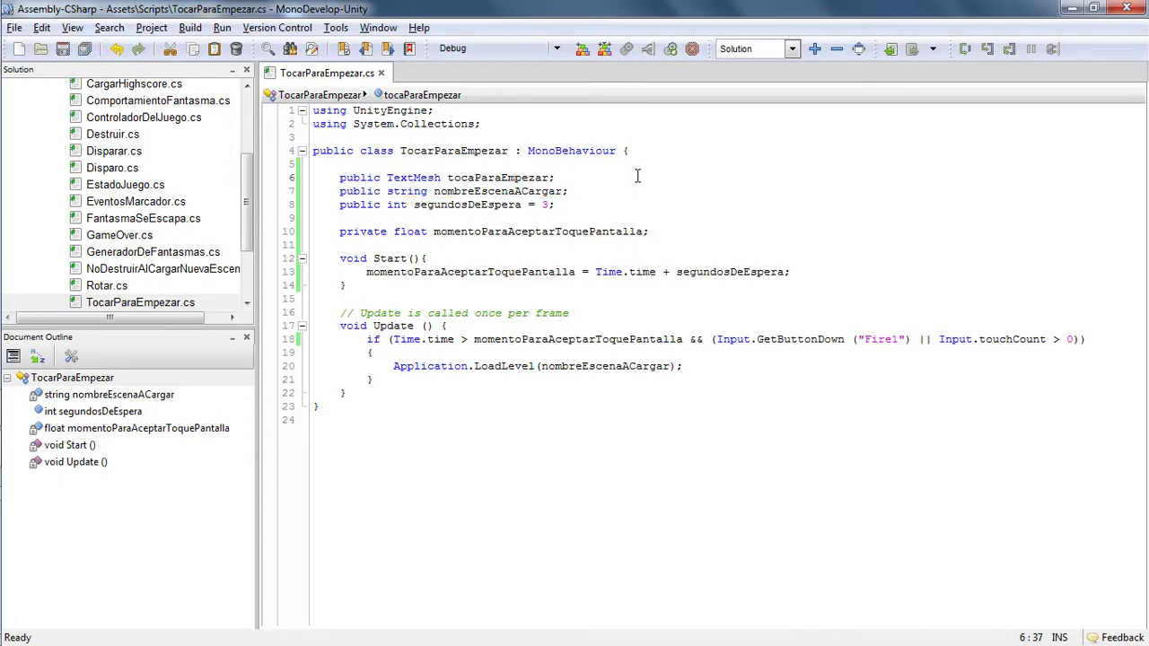
{"action": "key", "text": "alt+Tab"}
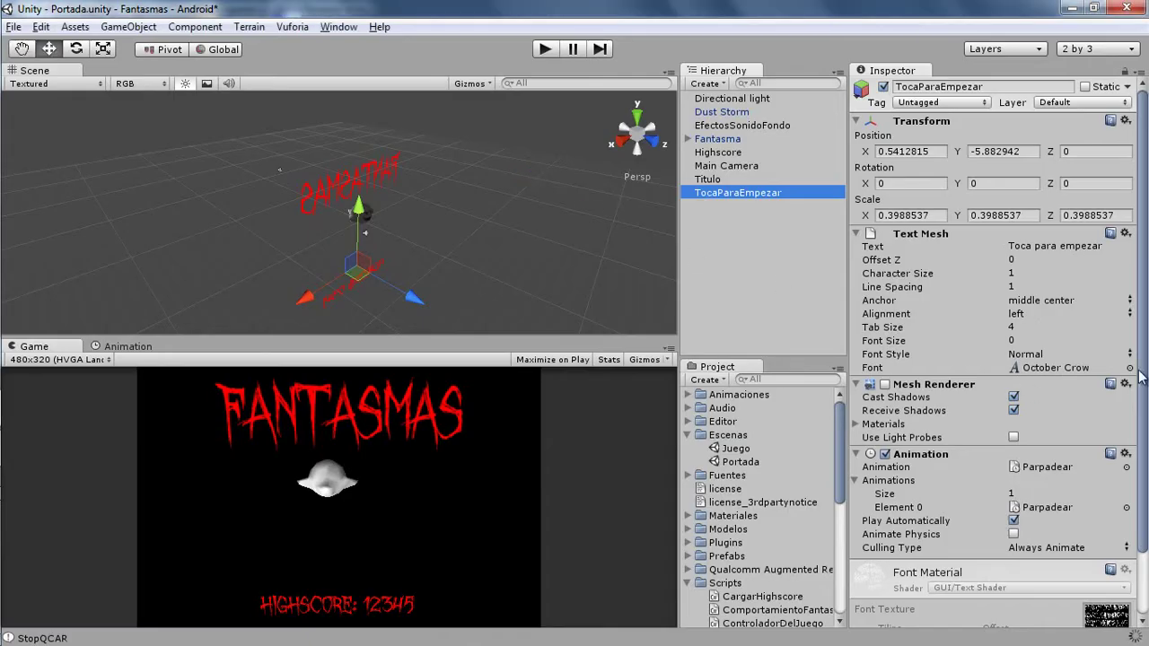
Assign the TocaParaEmpezar text object to Main Camera's Toca Para Empezar script field
{"action": "left_click", "coordinate": [753, 167]}
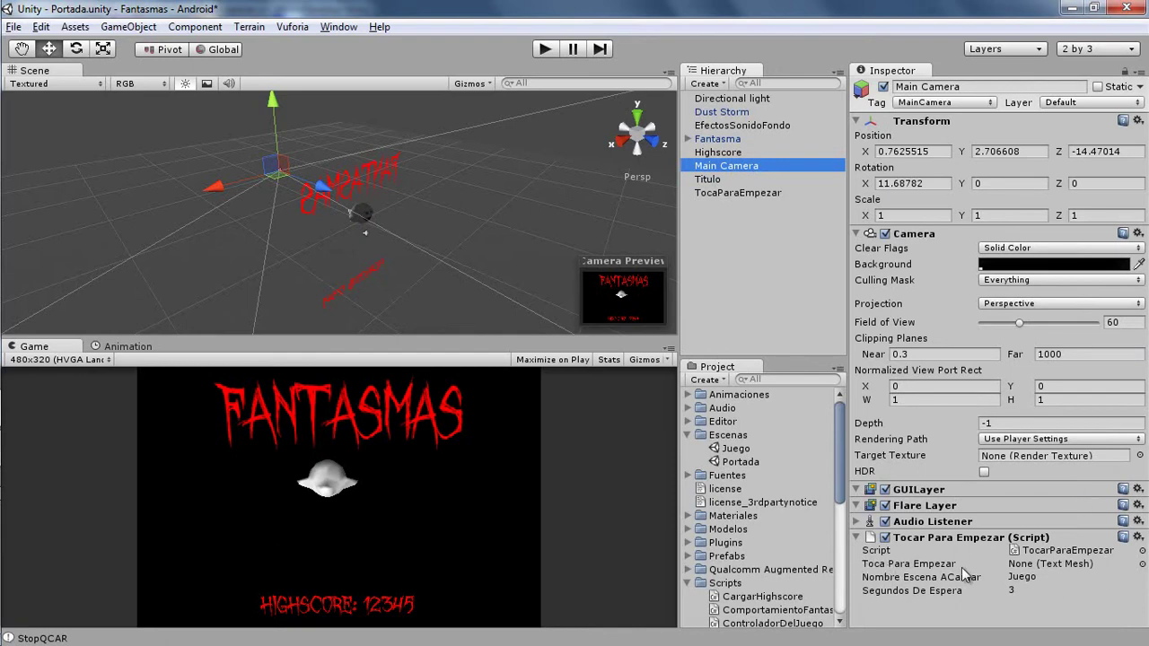
{"action": "left_click_drag", "start_coordinate": [711, 197], "coordinate": [1035, 575]}
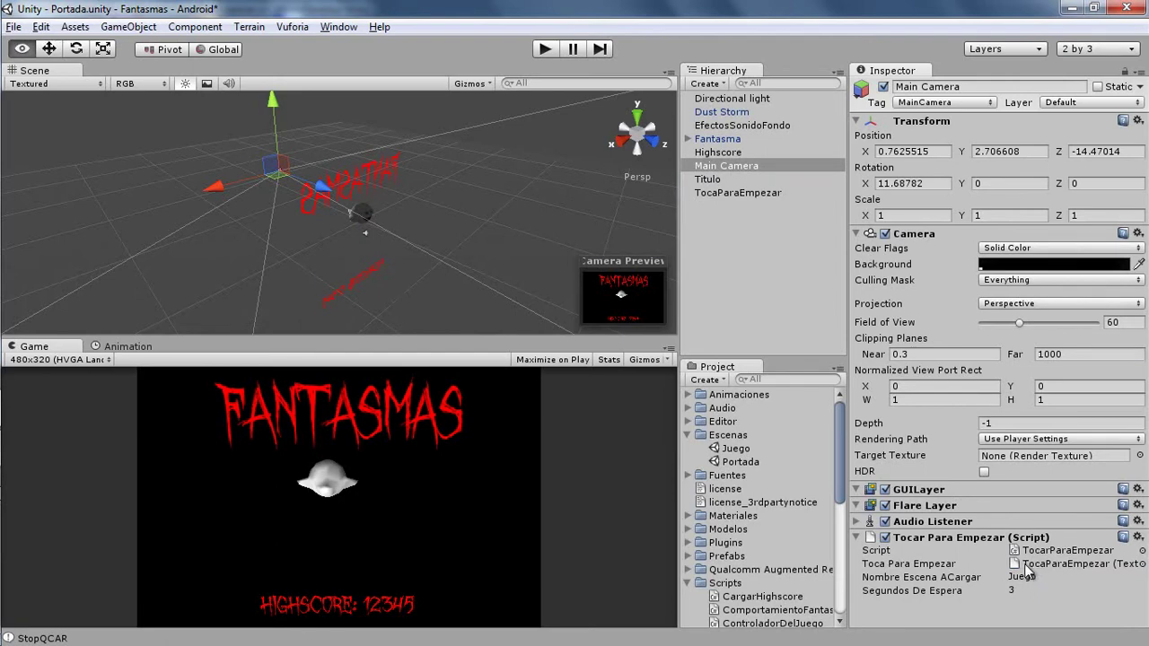
{"action": "key", "text": "alt+Tab"}
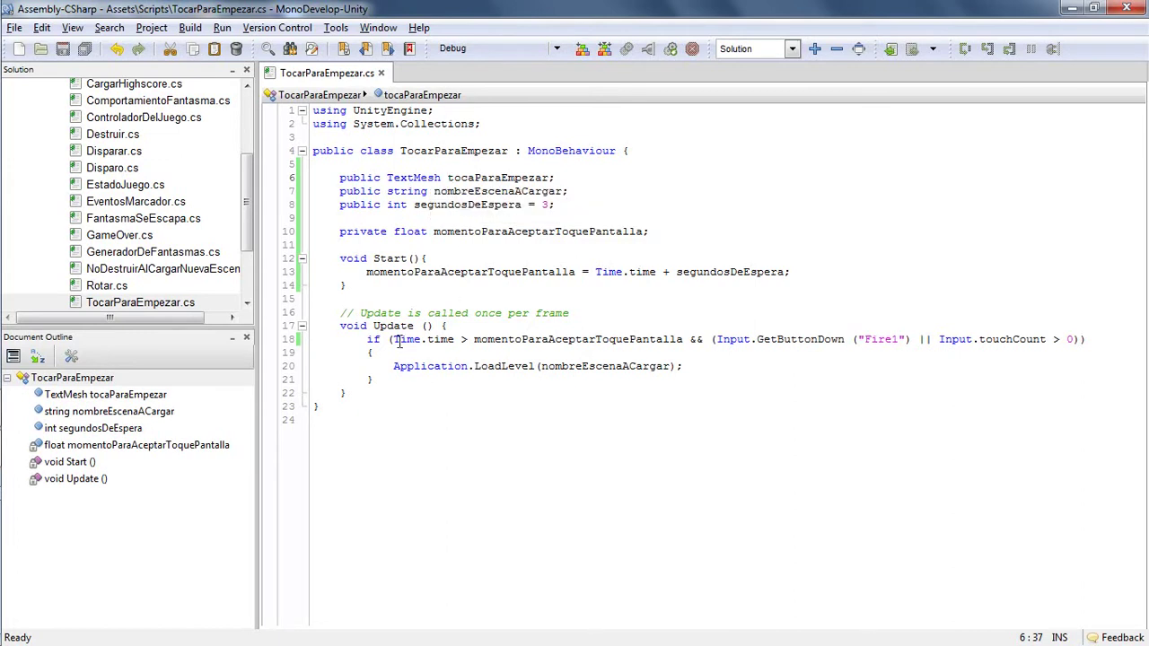
Add an if (Time.time > momentoParaAceptarToquePantalla) block above the existing input check
{"action": "mouse_move", "coordinate": [393, 340]}
{"action": "left_mouse_down"}
{"action": "mouse_move", "coordinate": [685, 340]}
{"action": "mouse_move", "coordinate": [375, 342]}
{"action": "left_mouse_up"}
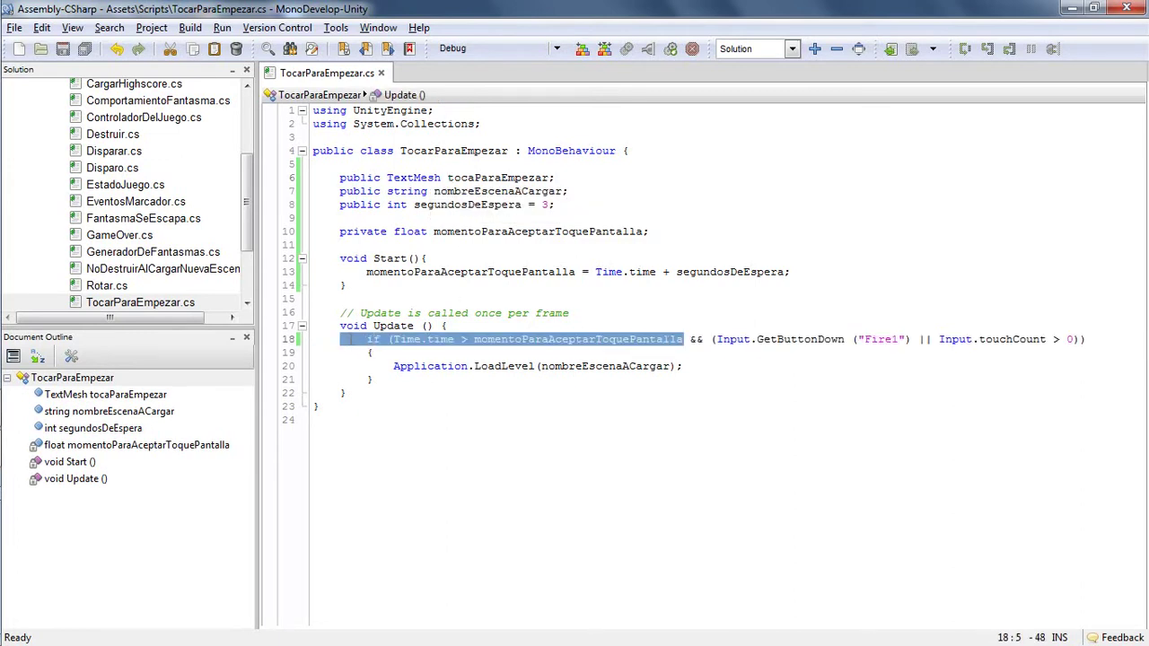
{"action": "left_click", "coordinate": [472, 327]}
{"action": "key", "text": "Return"}
{"action": "type", "text": "if (Time.time > momentoParaAceptarToquePantalla"}
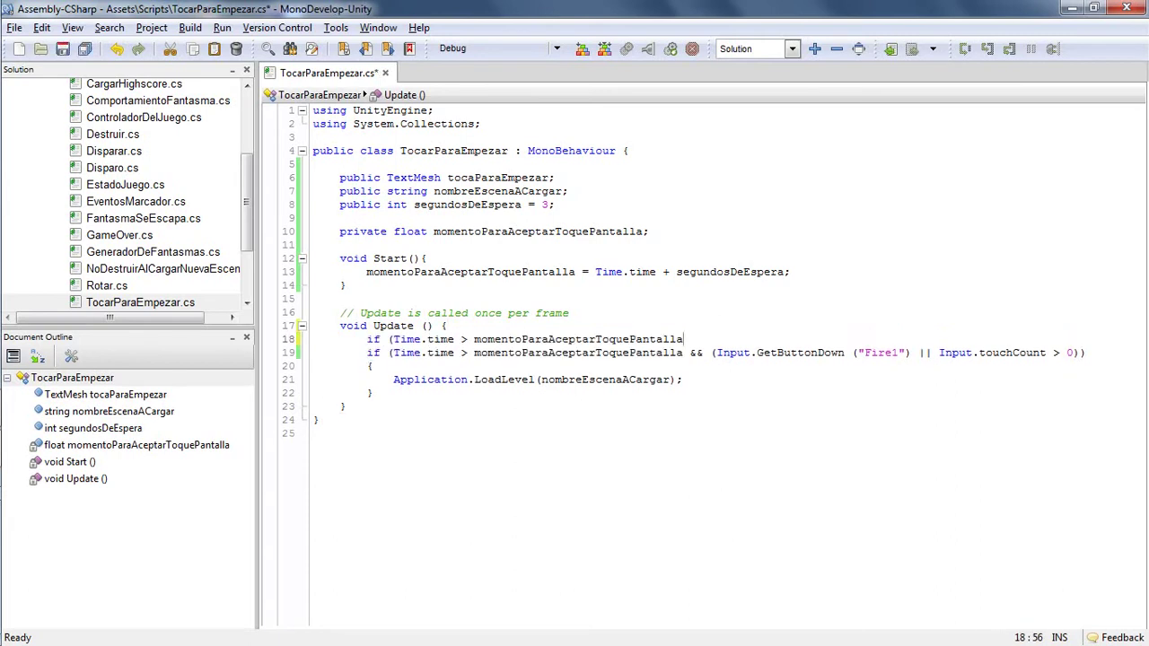
{"action": "type", "text": ")"}
{"action": "key", "text": "Return"}
{"action": "type", "text": "{"}
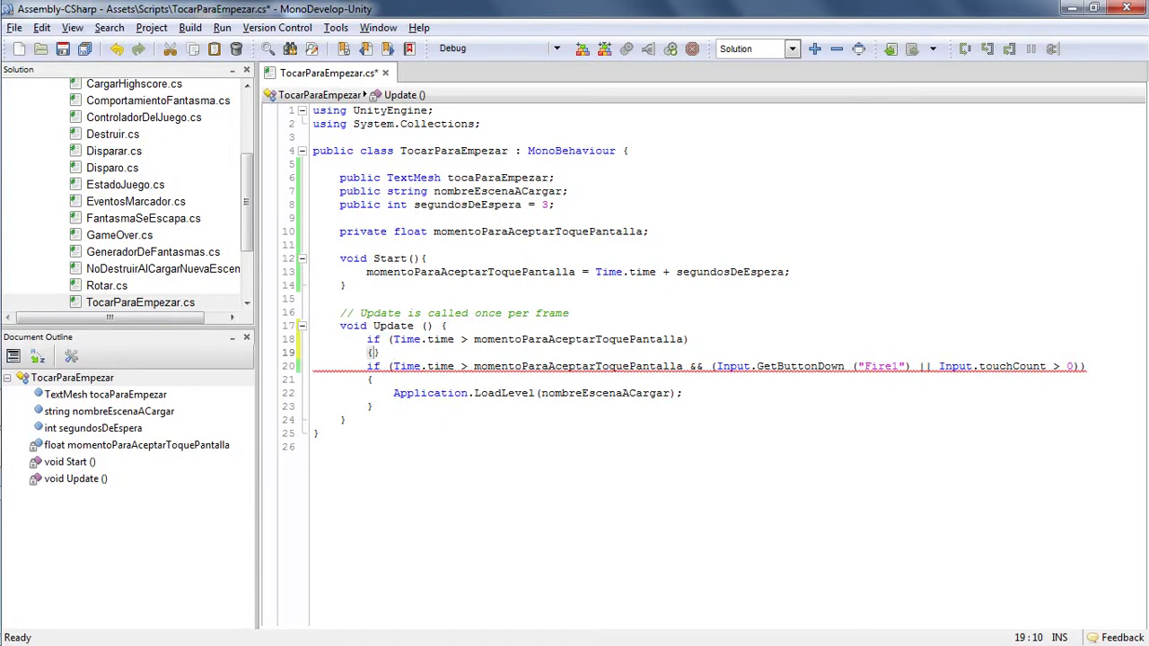
{"action": "key", "text": "Return"}
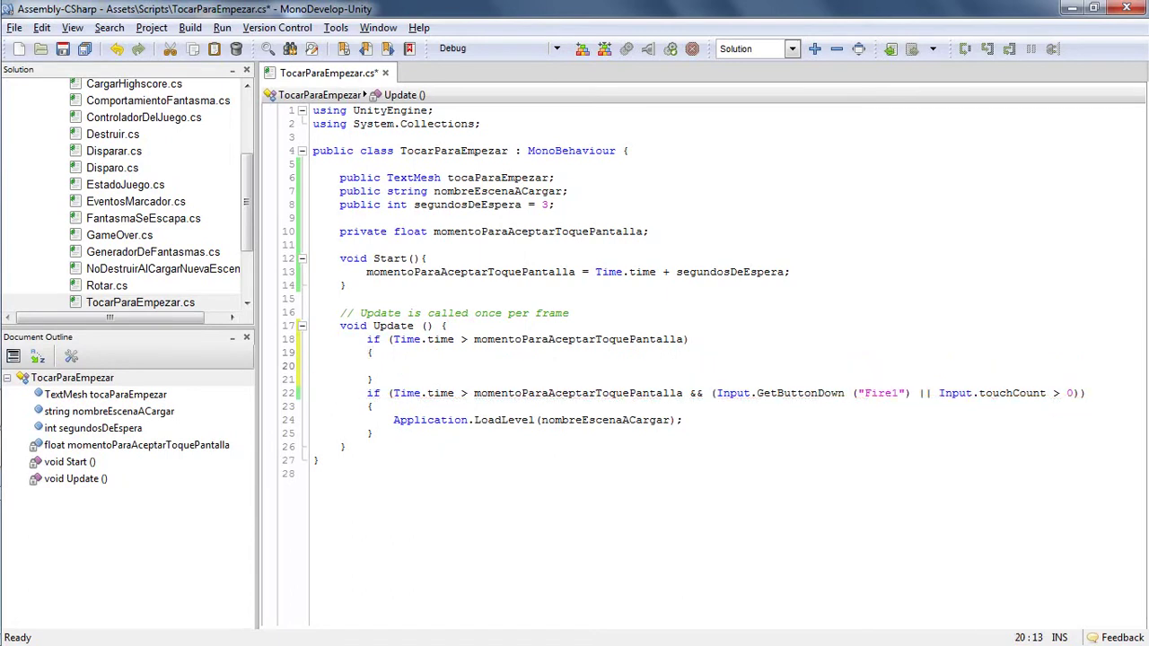
Inside that block, set tocaParaEmpezar.renderer.enabled = true and save the script
{"action": "type", "text": "toca"}
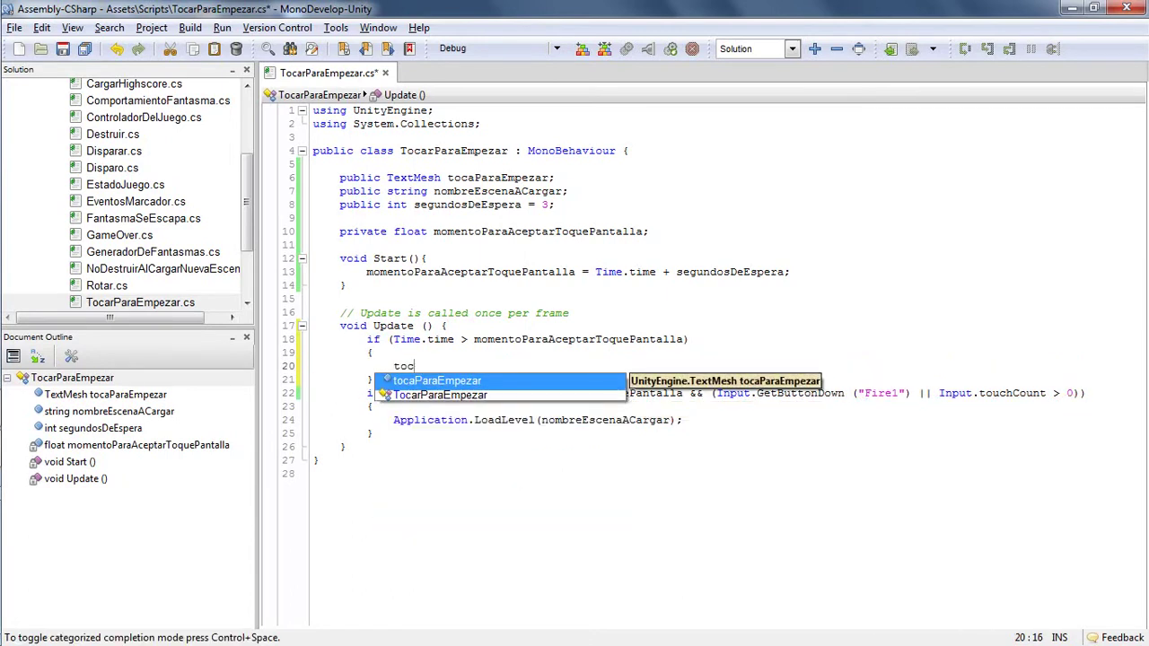
{"action": "key", "text": "Return"}
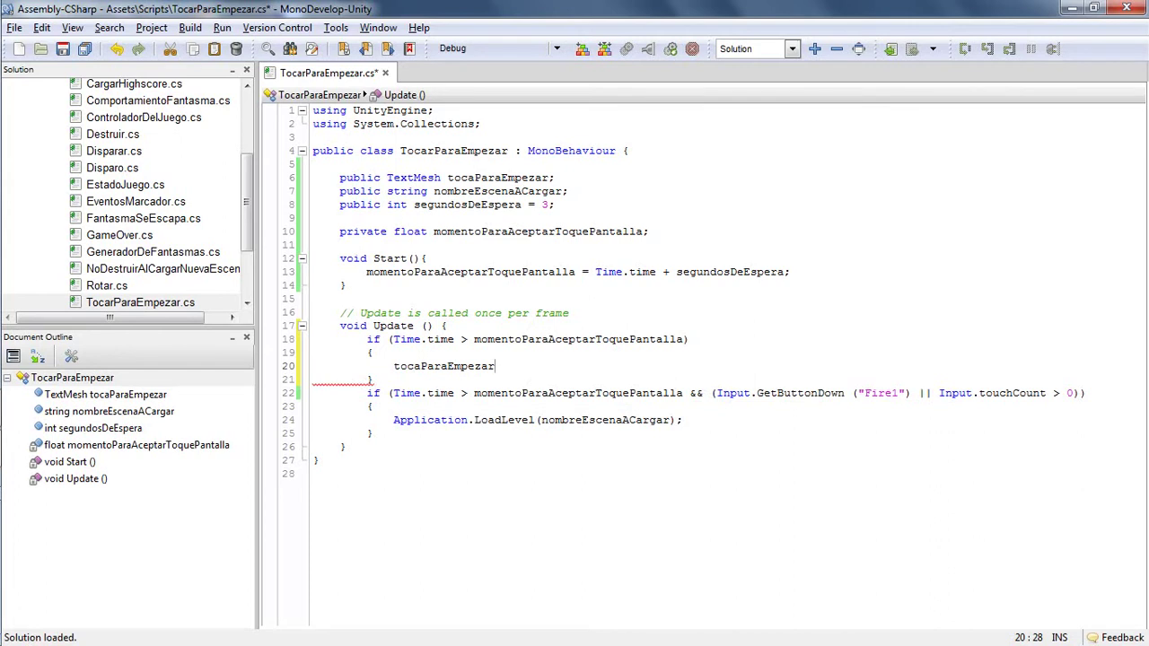
{"action": "type", "text": ".r"}
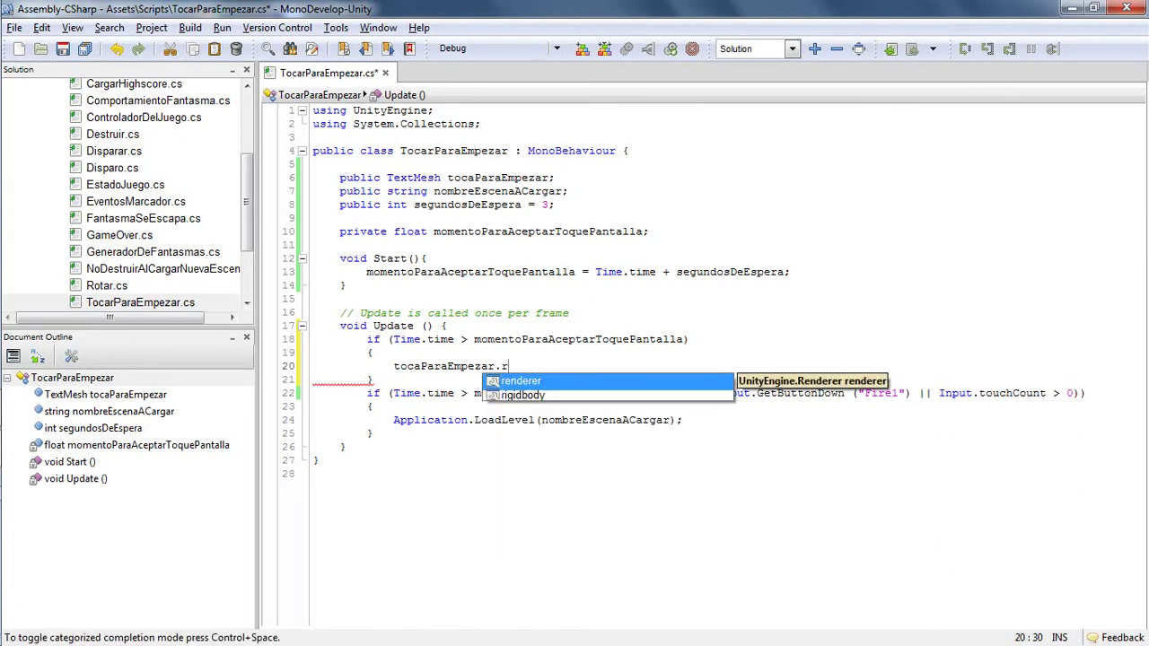
{"action": "key", "text": "Return"}
{"action": "type", "text": ".en"}
{"action": "key", "text": "Return"}
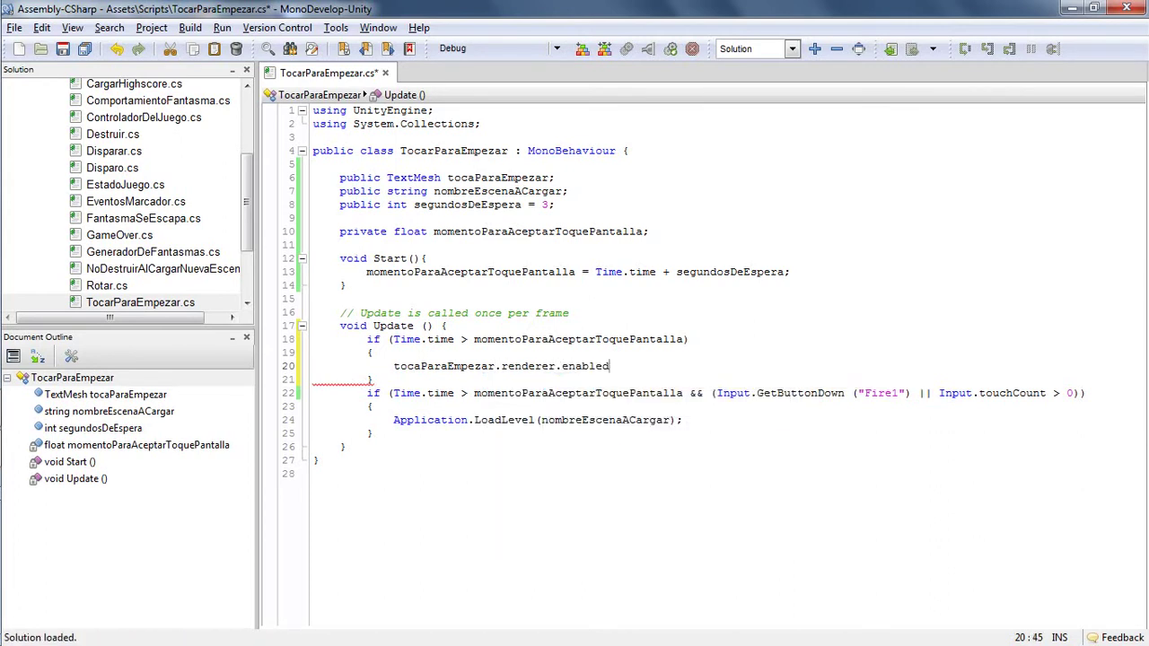
{"action": "type", "text": "= tr"}
{"action": "key", "text": "BackSpace"}
{"action": "key", "text": "BackSpace"}
{"action": "key", "text": "BackSpace"}
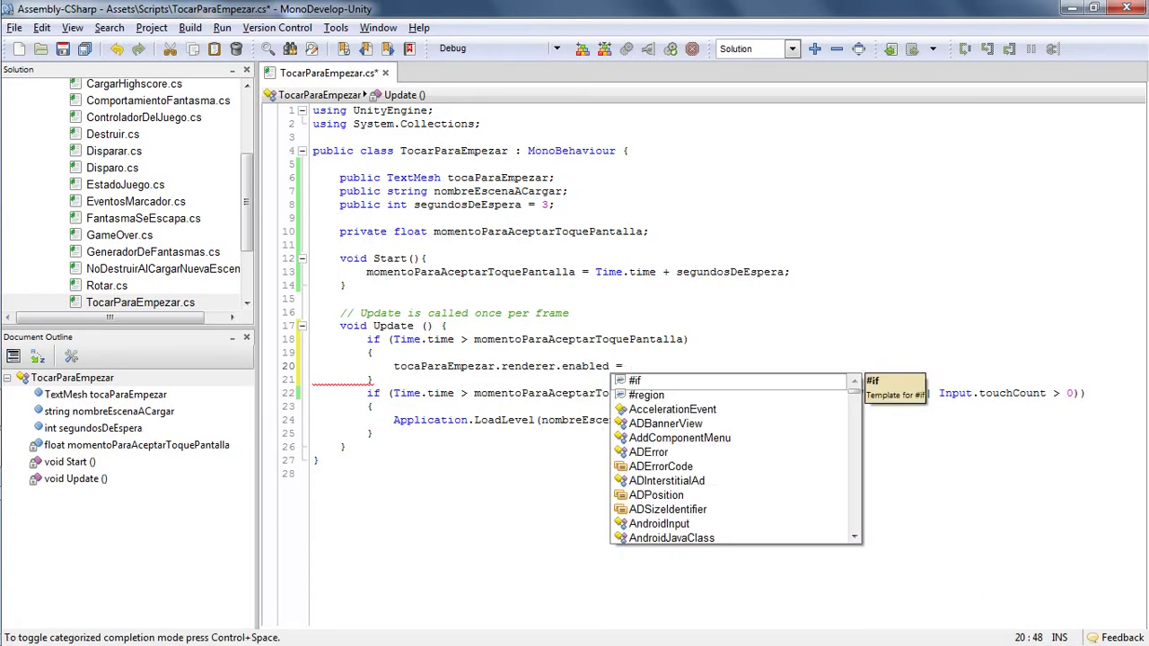
{"action": "type", "text": "tr"}
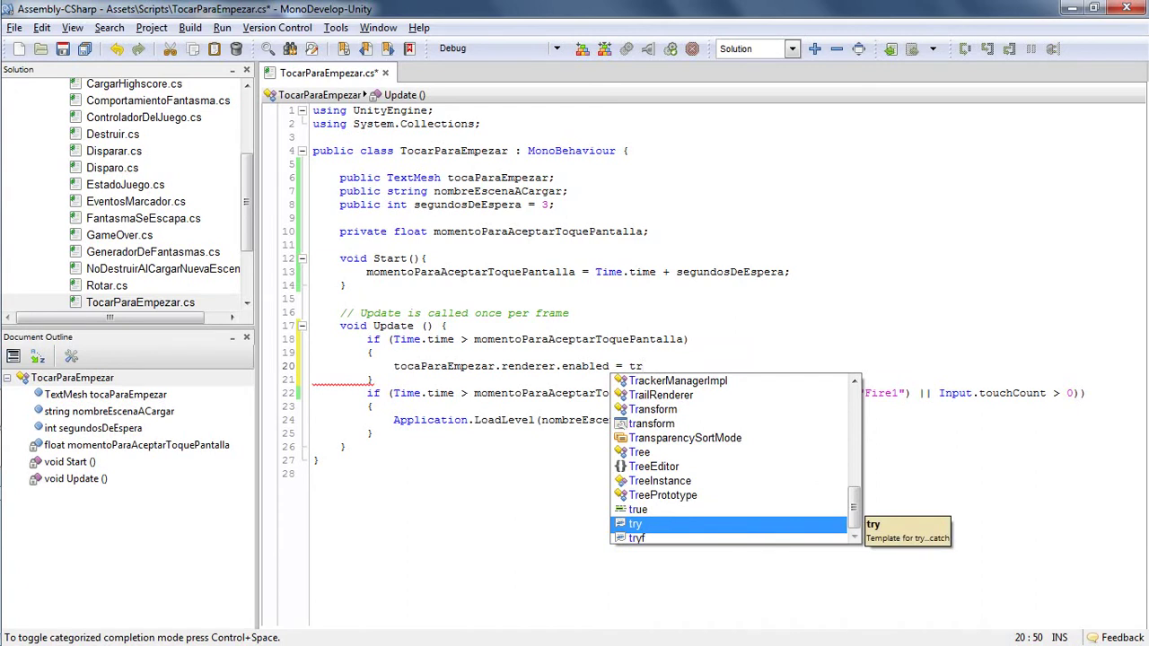
{"action": "key", "text": "Up"}
{"action": "key", "text": "Return"}
{"action": "key", "text": "ctrl+s"}
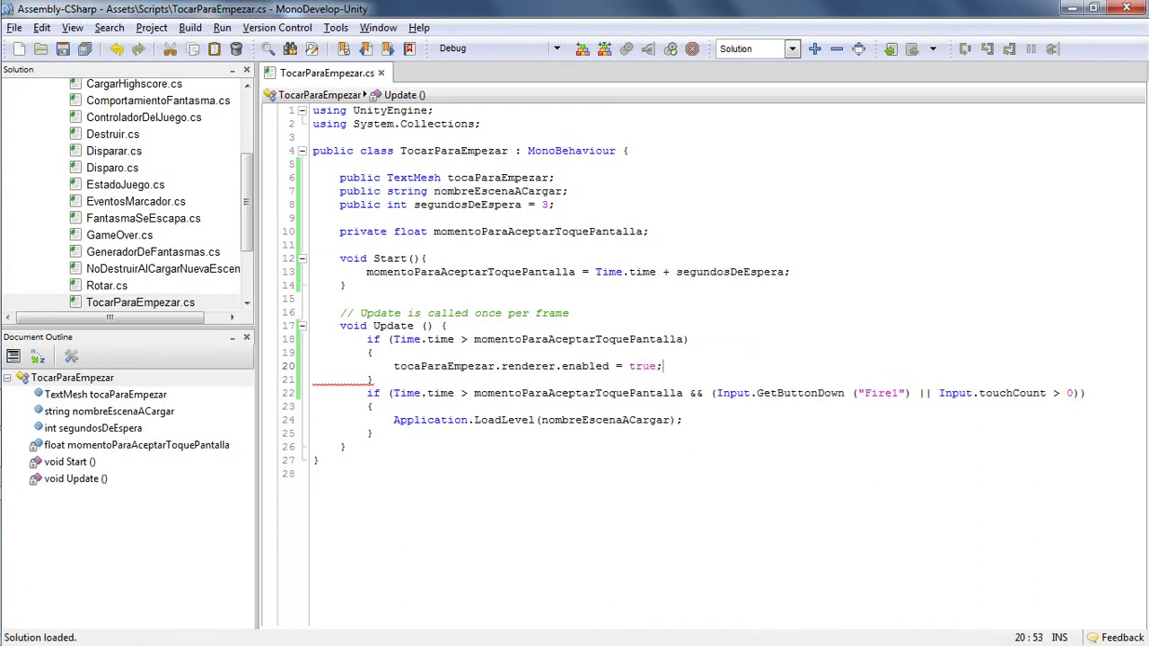
{"action": "key", "text": "alt+Tab"}
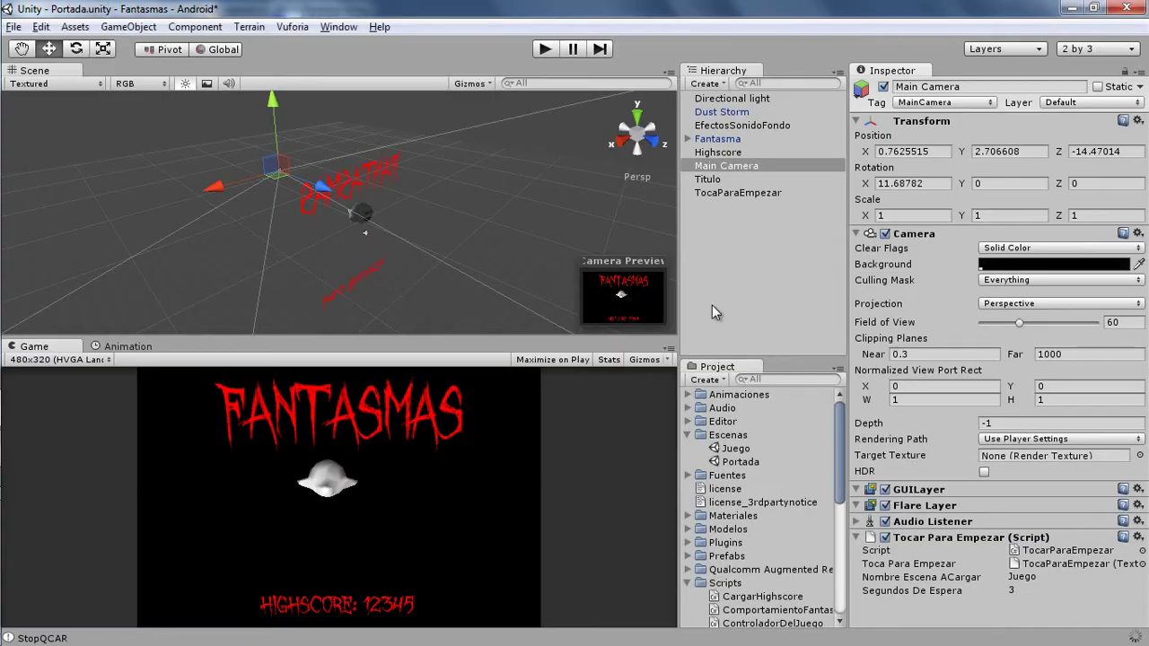
Play the title scene, wait for TOCA PARA EMPEZAR to appear, then click to load Juego
{"action": "left_click", "coordinate": [545, 49]}
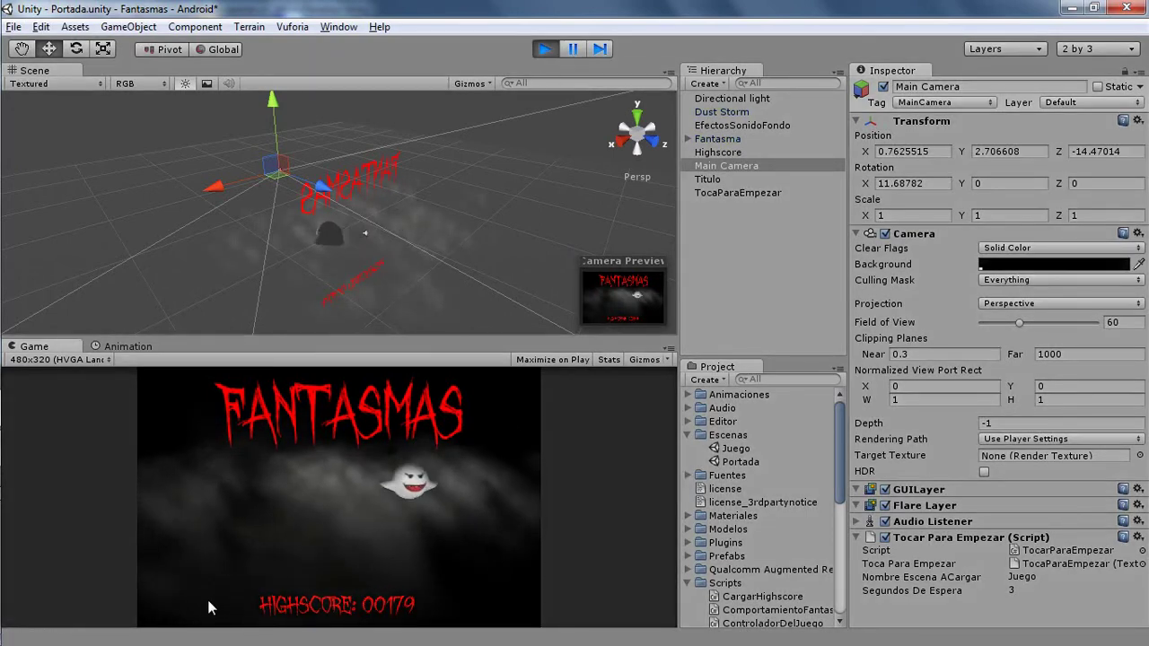
{"action": "left_click", "coordinate": [317, 536]}
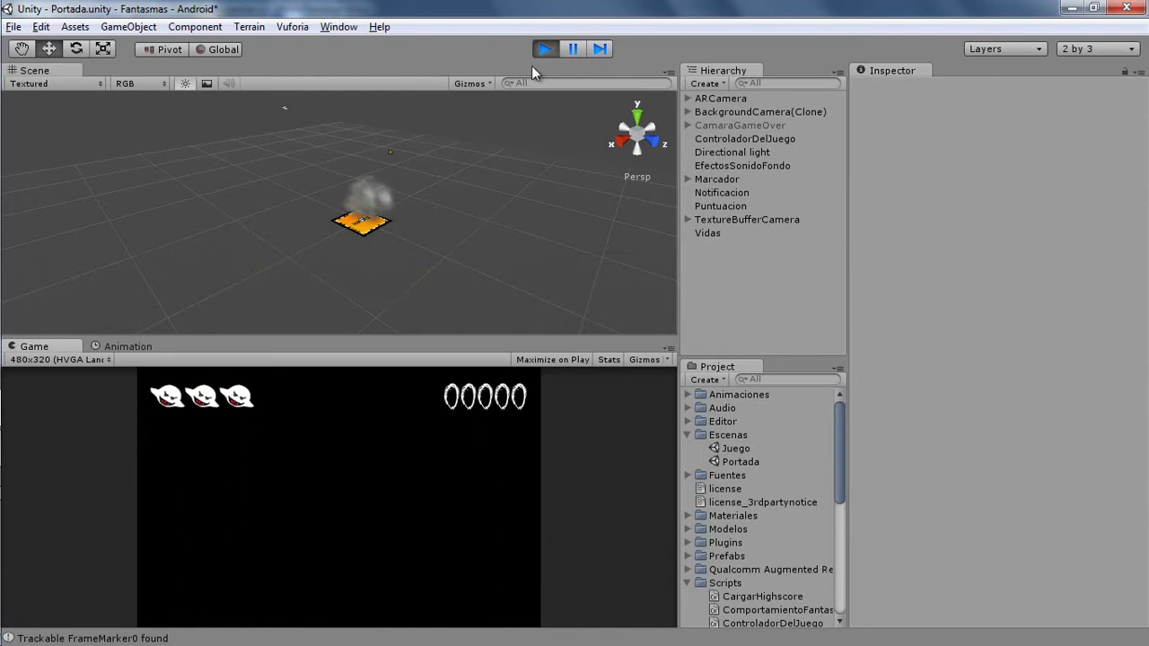
Stop the Juego test run with the Play button
{"action": "left_click", "coordinate": [542, 49]}
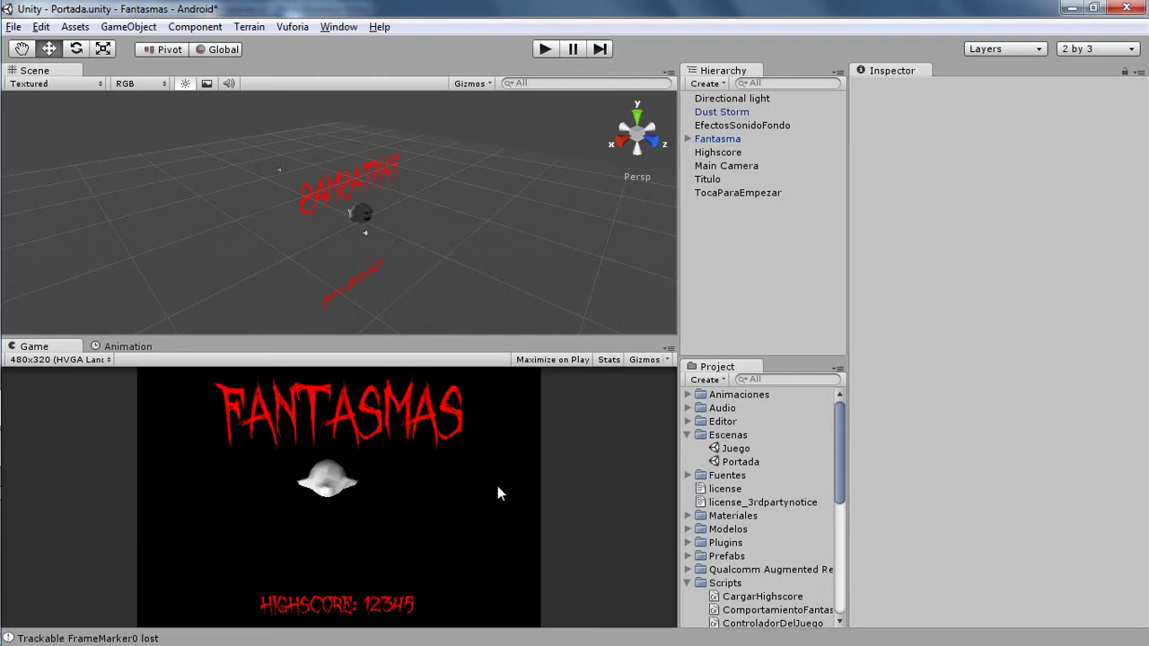
Create a C# script named BotonAtras in the Scripts folder and open it in MonoDevelop
{"action": "left_click", "coordinate": [687, 435]}
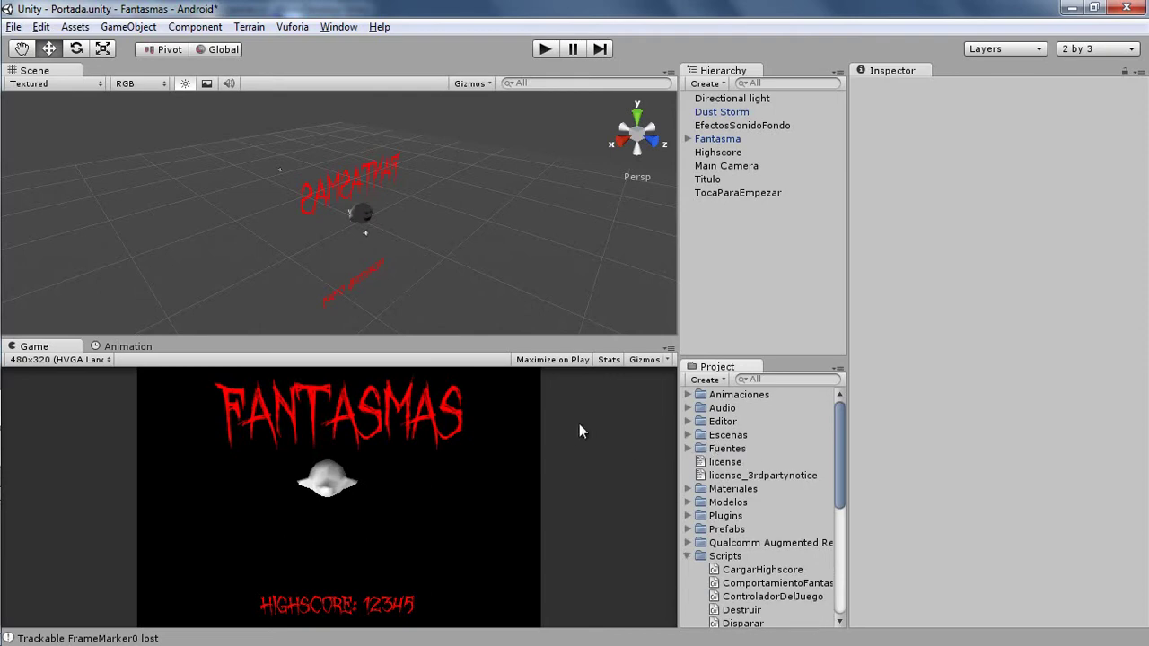
{"action": "left_click_drag", "start_coordinate": [839, 424], "coordinate": [846, 481]}
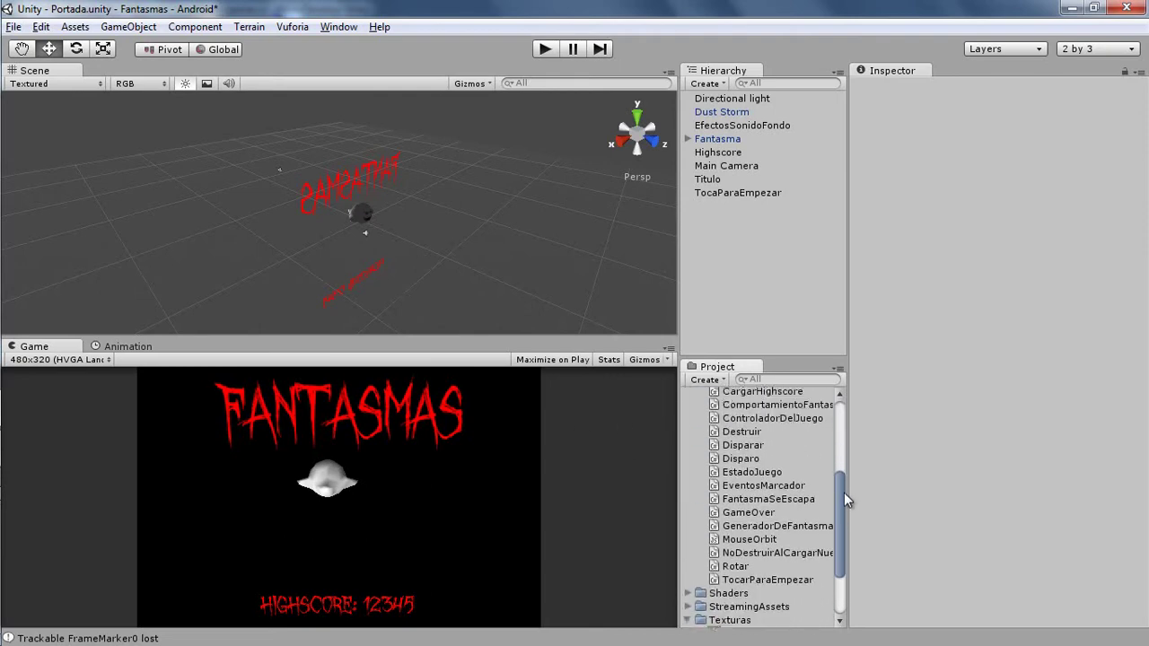
{"action": "left_click", "coordinate": [724, 406]}
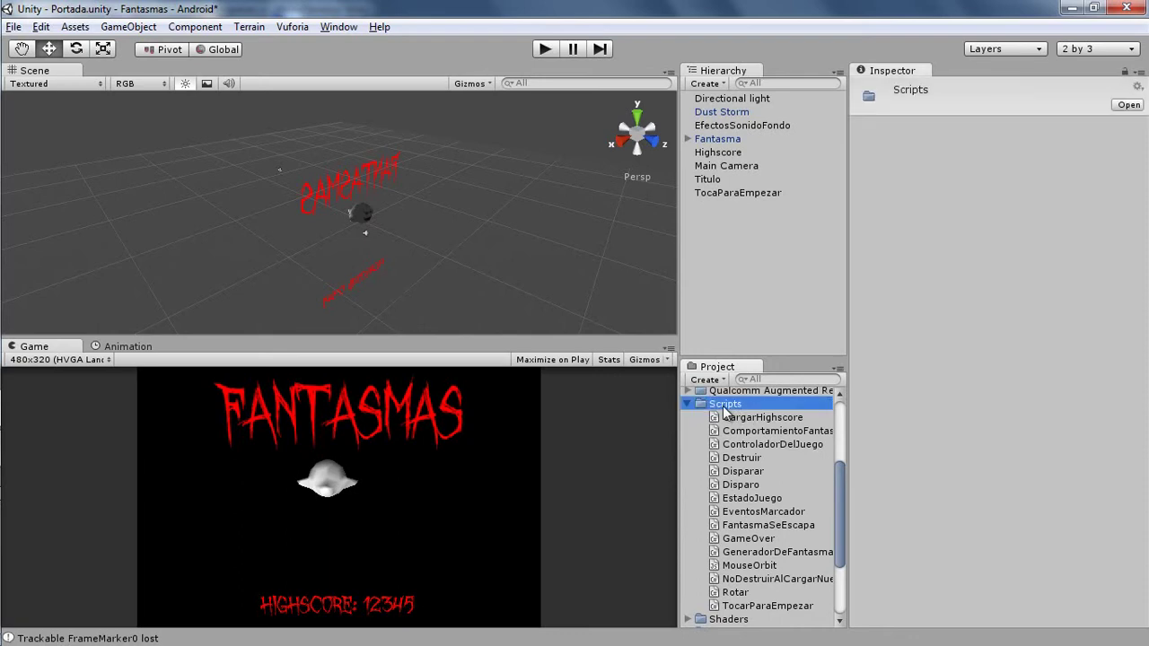
{"action": "right_click", "coordinate": [724, 407]}
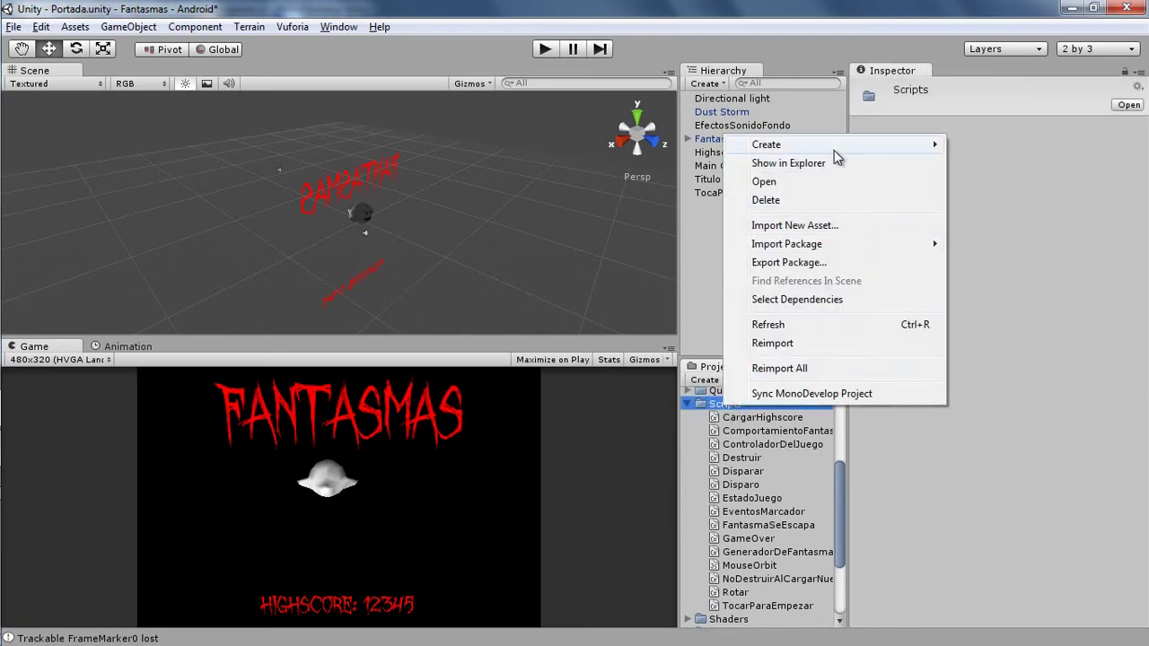
{"action": "mouse_move", "coordinate": [831, 146]}
{"action": "left_click", "coordinate": [987, 189]}
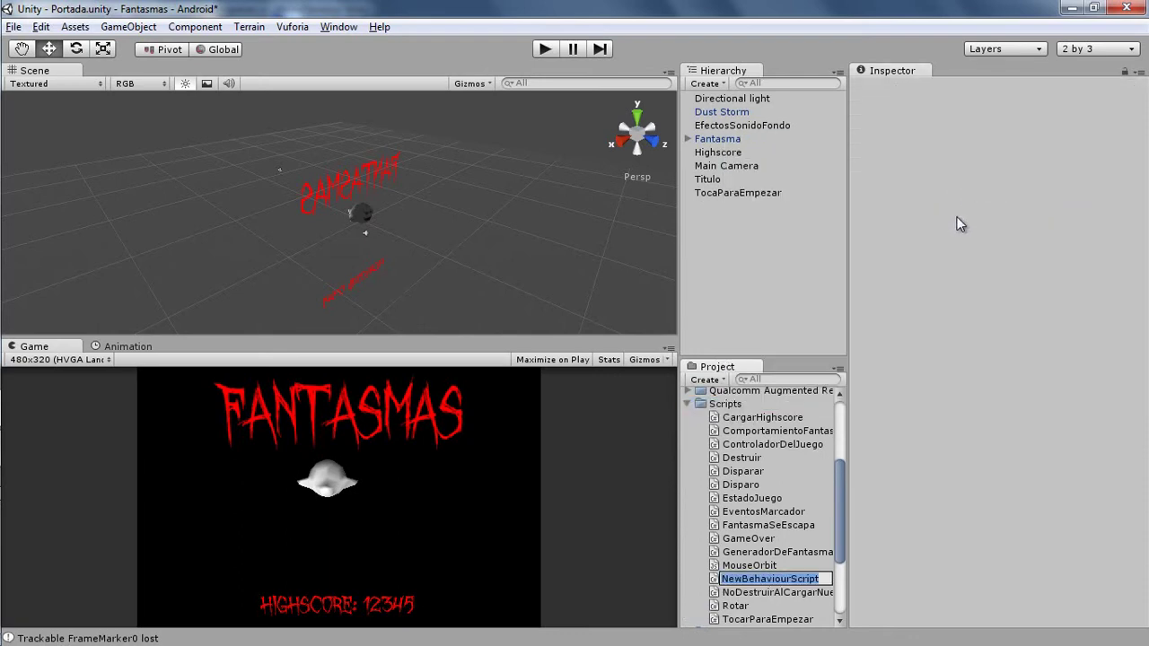
{"action": "type", "text": "BotonAtr"}
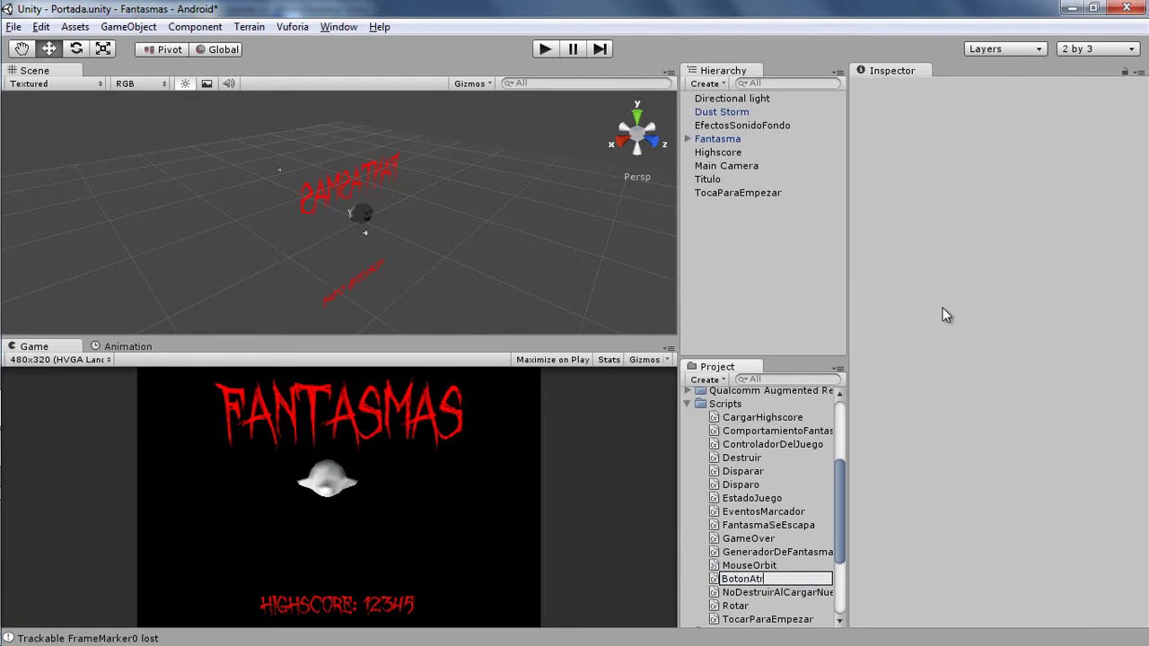
{"action": "type", "text": "as"}
{"action": "key", "text": "Return"}
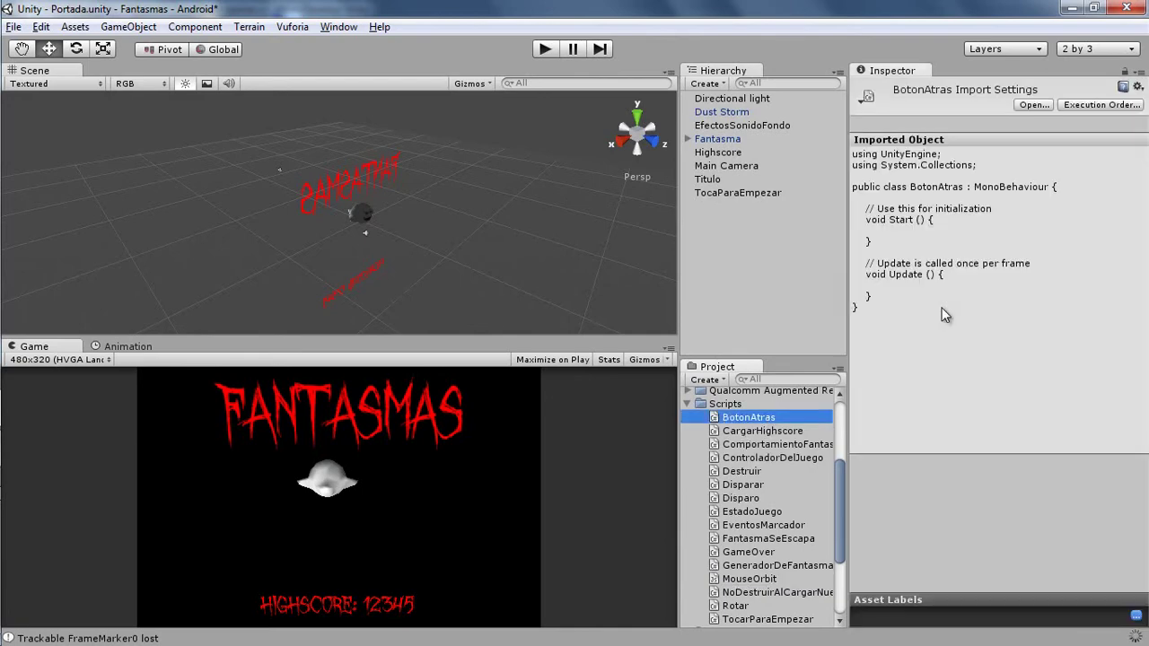
{"action": "key", "text": "Return"}
Declare a public enum Acciones with the values Salir and CargarEscena
{"action": "key", "text": "Return"}
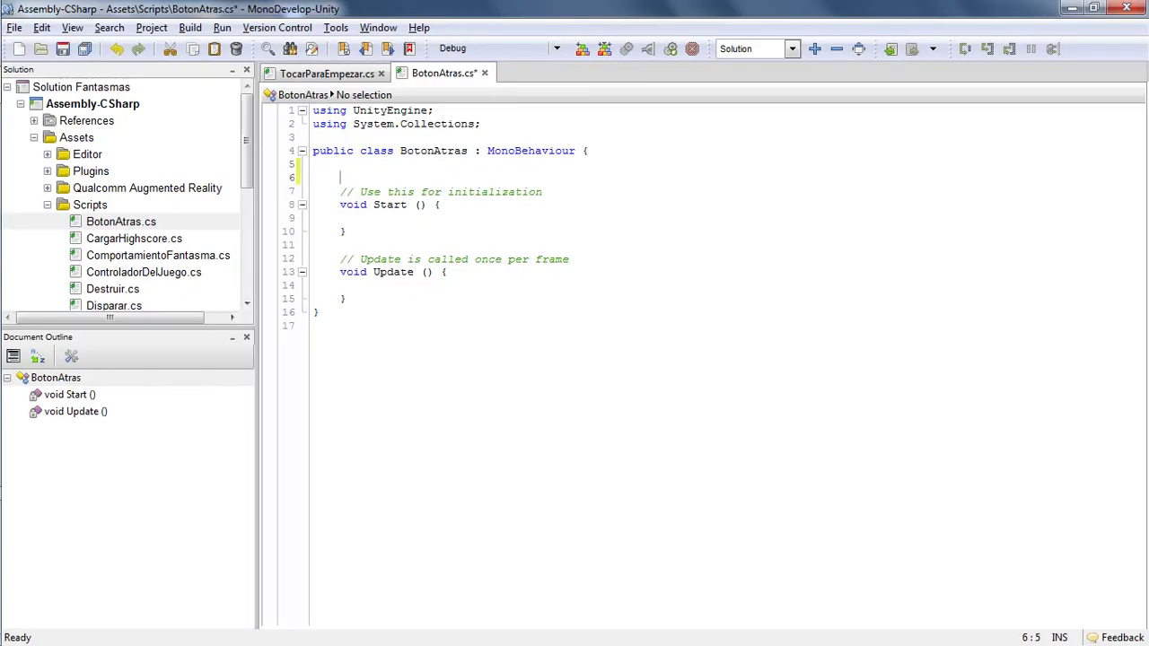
{"action": "key", "text": "Return"}
{"action": "key", "text": "Up"}
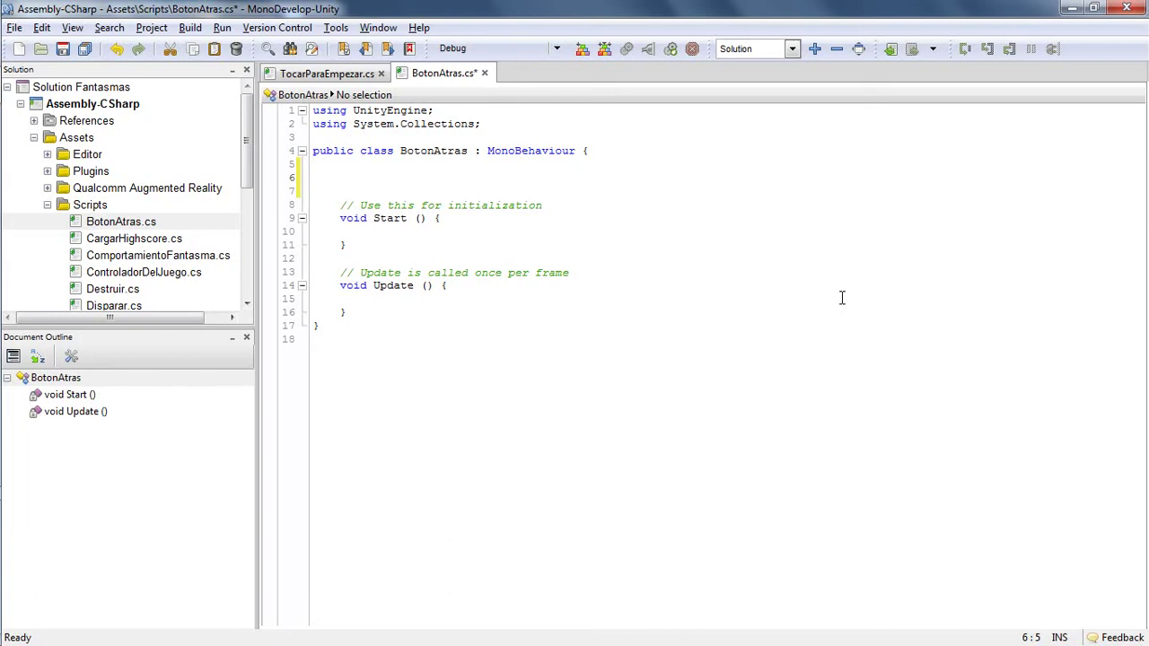
{"action": "type", "text": "public"}
{"action": "type", "text": " e"}
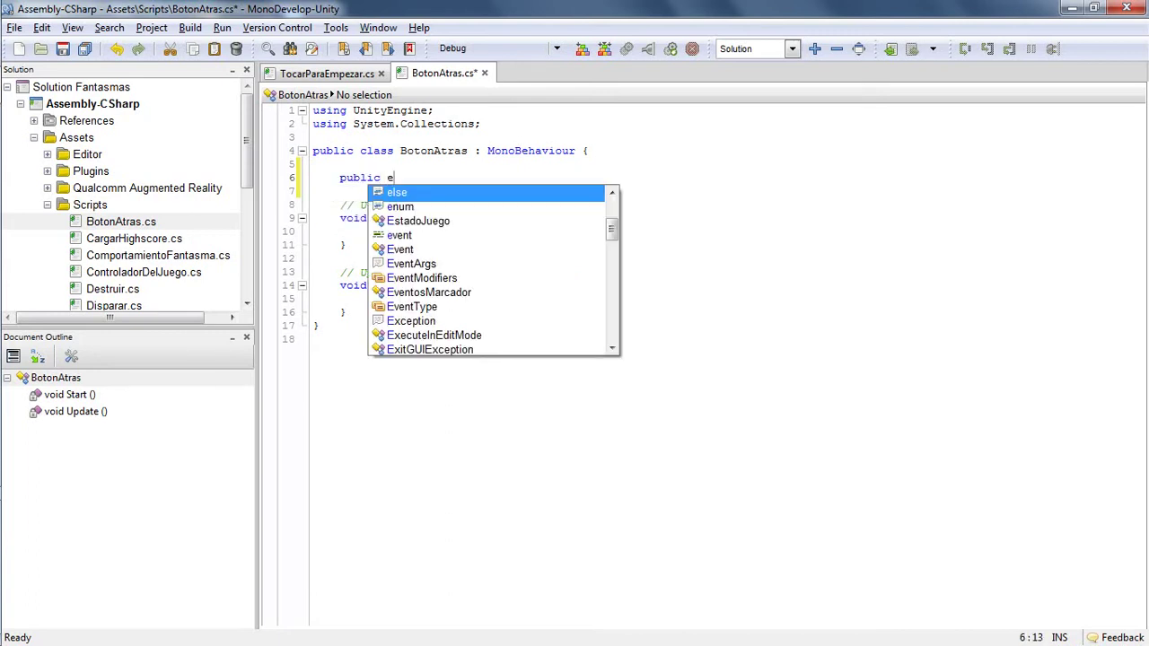
{"action": "type", "text": "num Acc"}
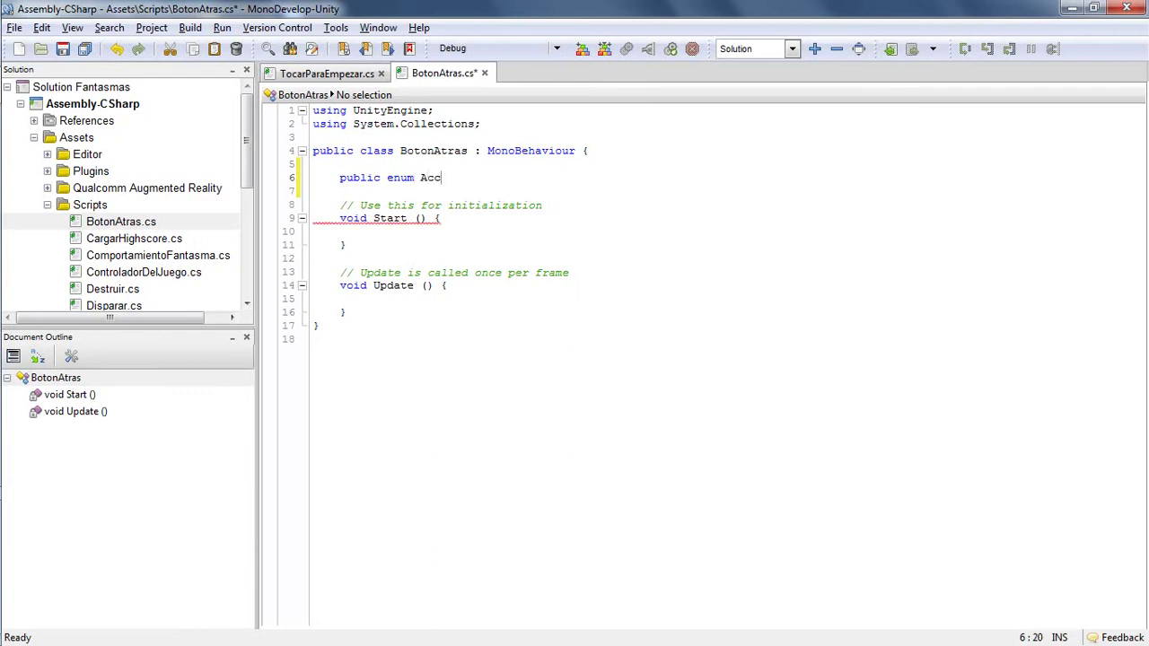
{"action": "type", "text": "iones {"}
{"action": "type", "text": " Salir, "}
{"action": "type", "text": "CargarE"}
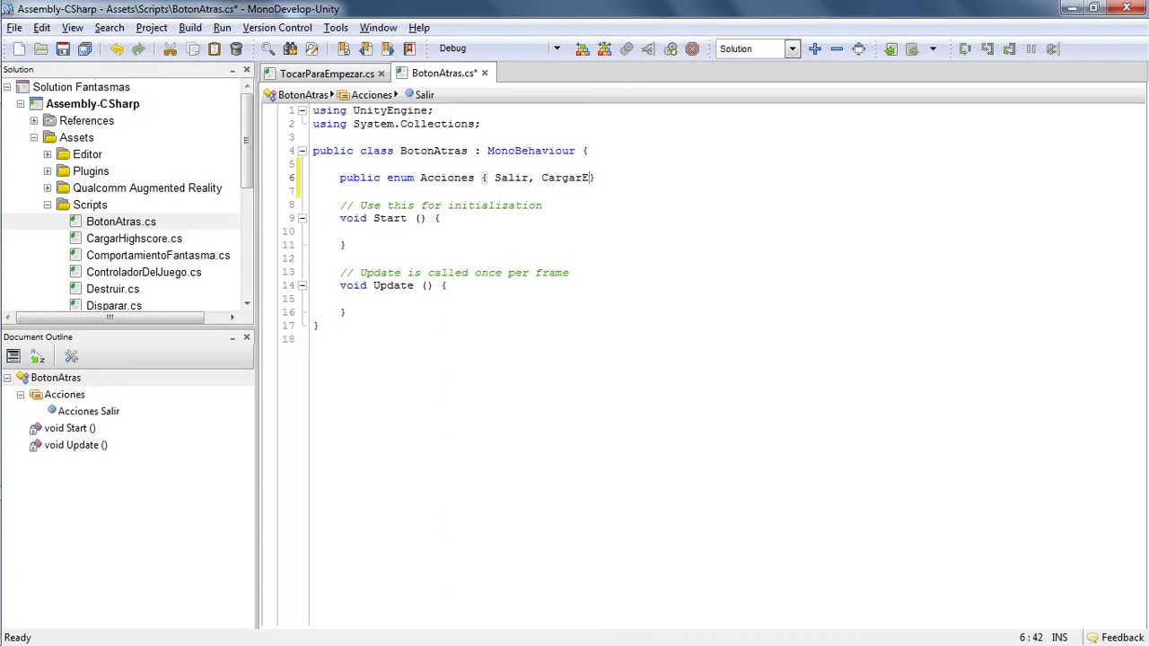
{"action": "type", "text": "scena"}
{"action": "key", "text": "Return"}
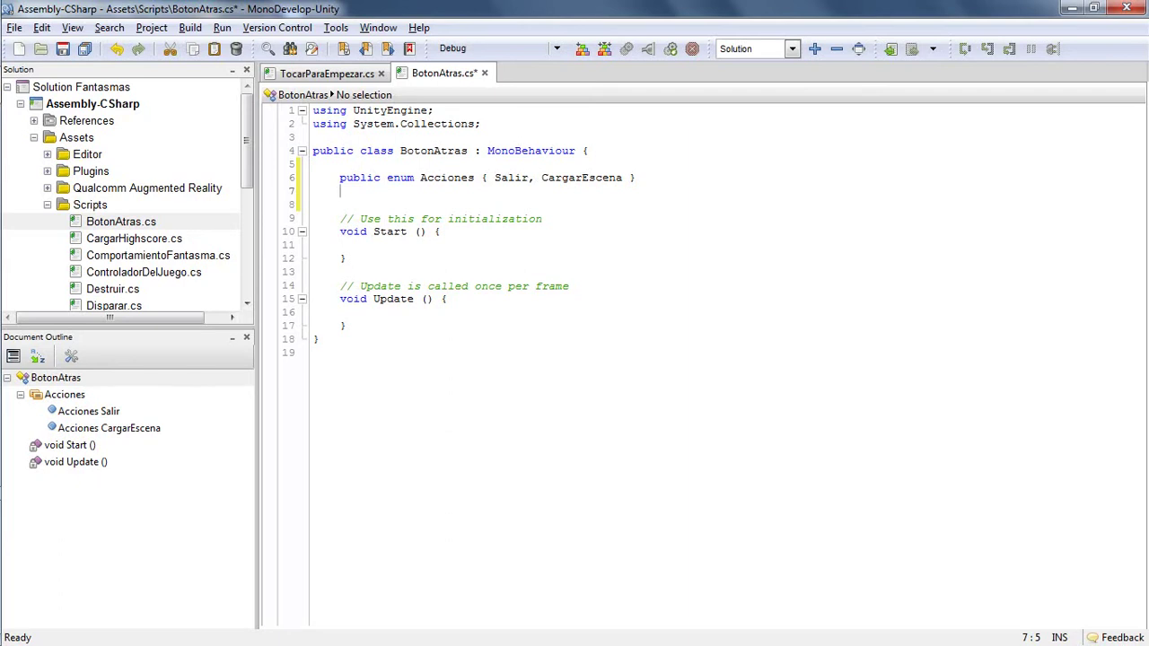
Add the fields 'public Acciones accion;' and 'public string nombreEscena;' and save the script
{"action": "key", "text": "Return"}
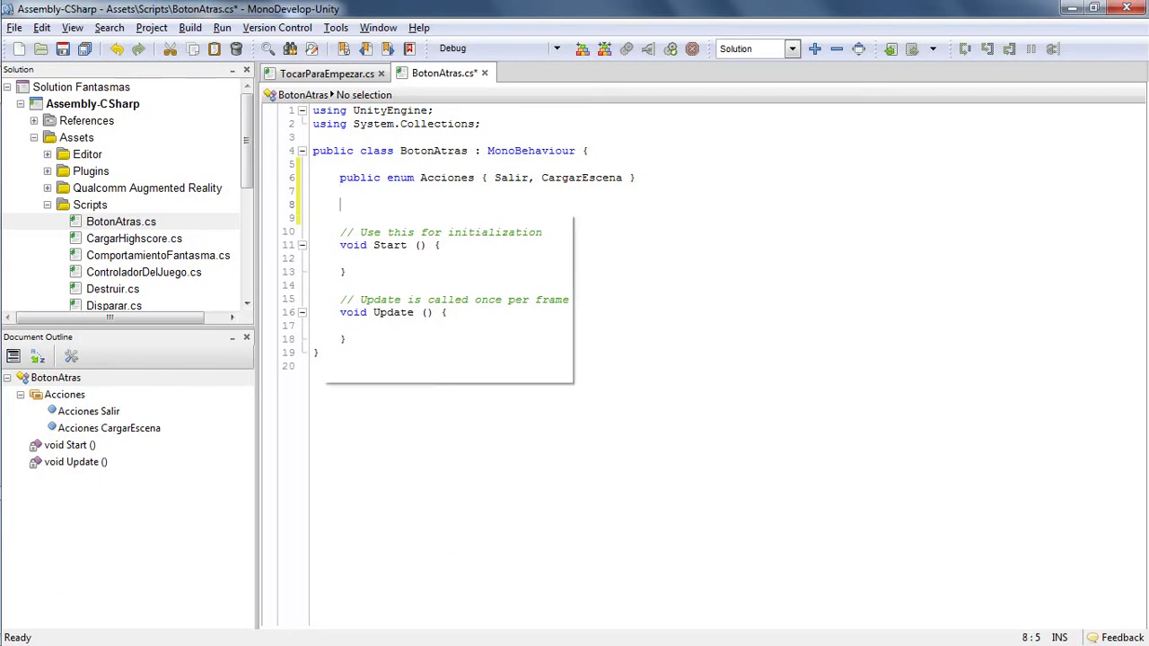
{"action": "type", "text": "pu"}
{"action": "key", "text": "Return"}
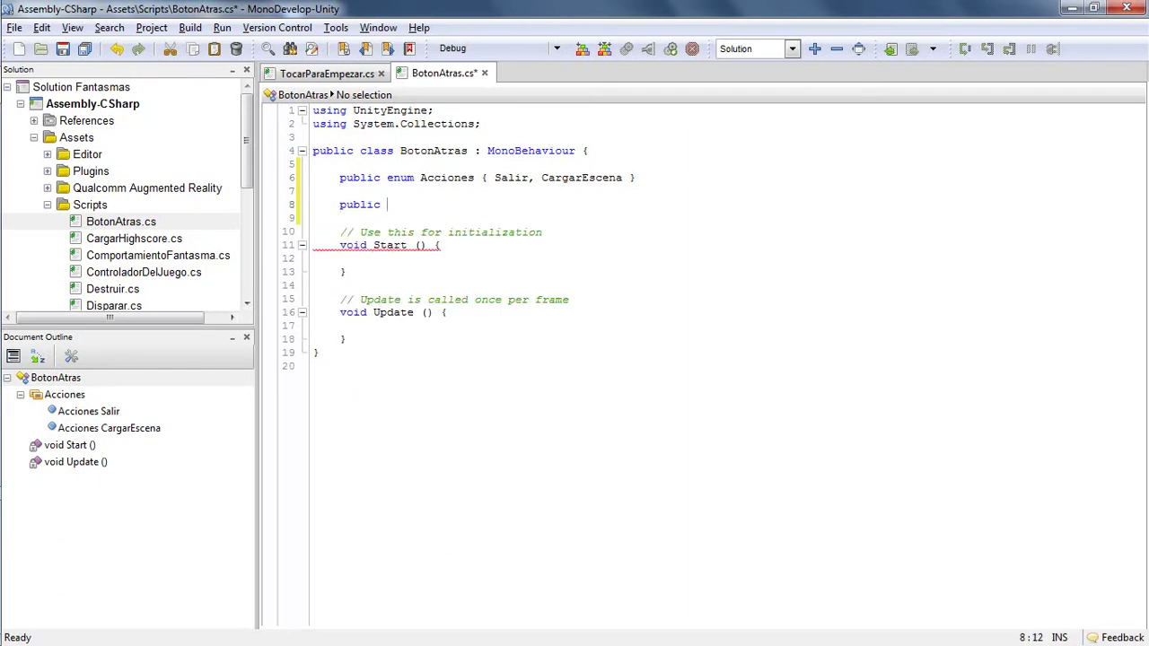
{"action": "type", "text": "Acc"}
{"action": "key", "text": "Return"}
{"action": "type", "text": "acc"}
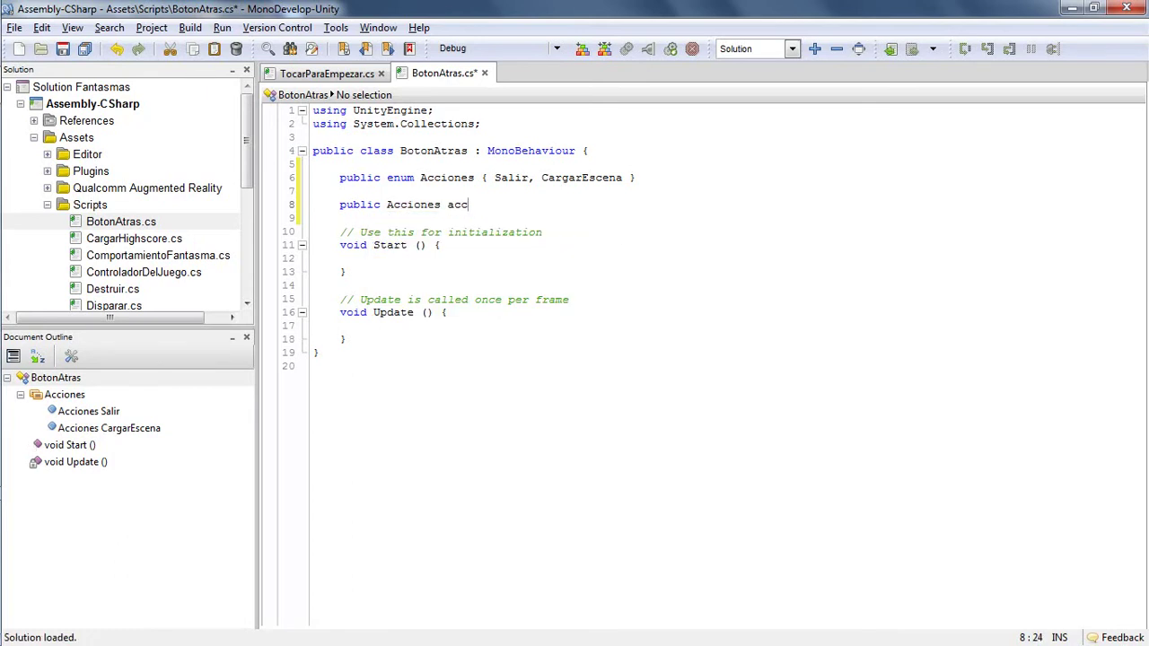
{"action": "type", "text": "ion"}
{"action": "type", "text": ";"}
{"action": "key", "text": "Return"}
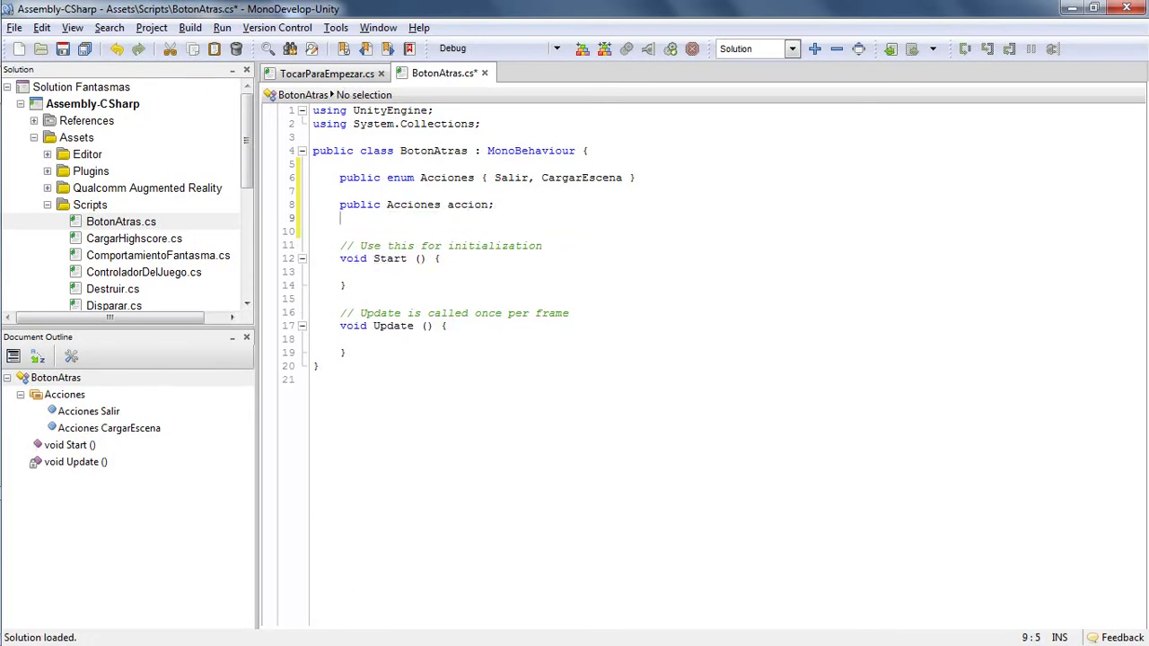
{"action": "type", "text": "p"}
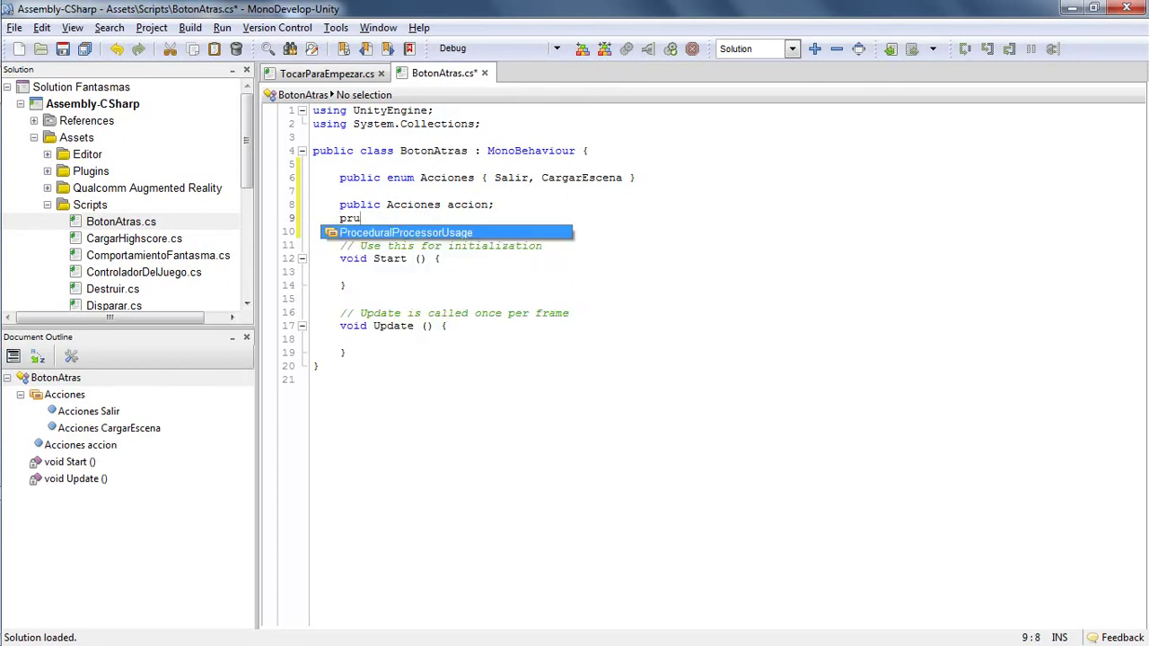
{"action": "type", "text": "ub"}
{"action": "key", "text": "Return"}
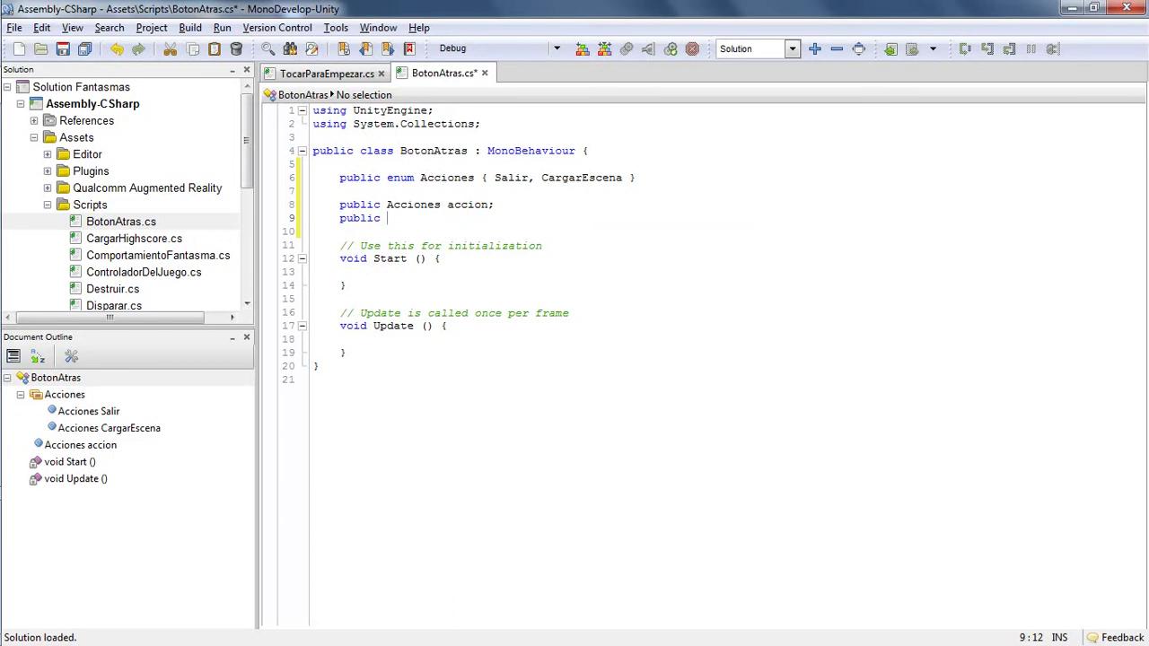
{"action": "type", "text": "string "}
{"action": "type", "text": "nombreEscena"}
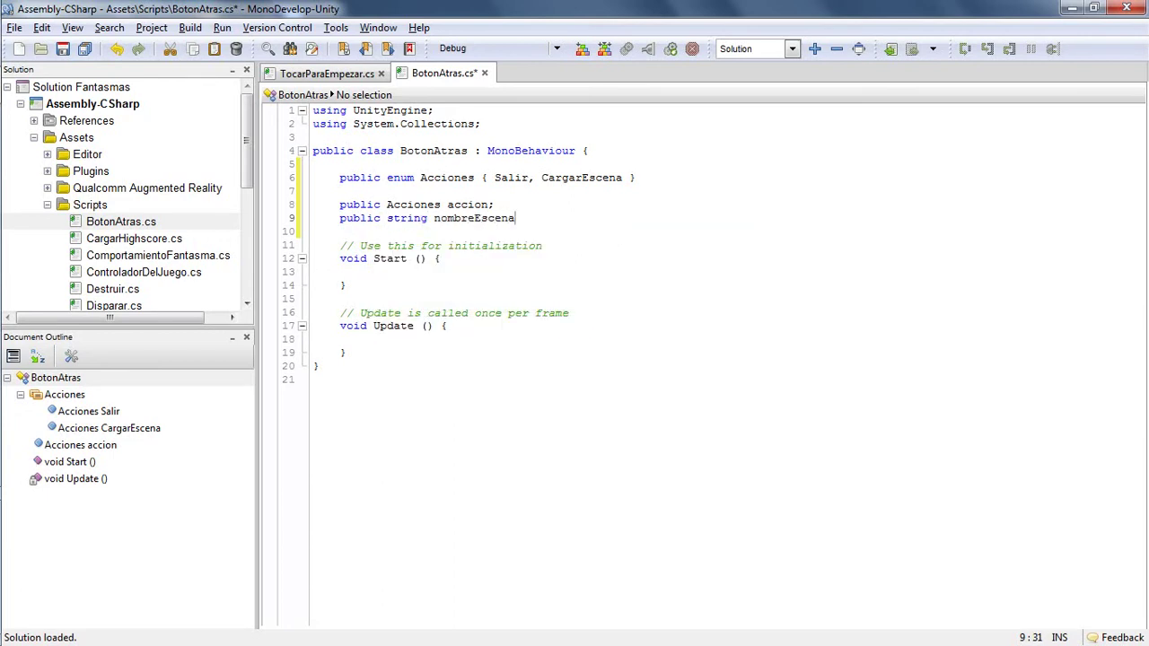
{"action": "type", "text": ";"}
{"action": "key", "text": "ctrl+s"}
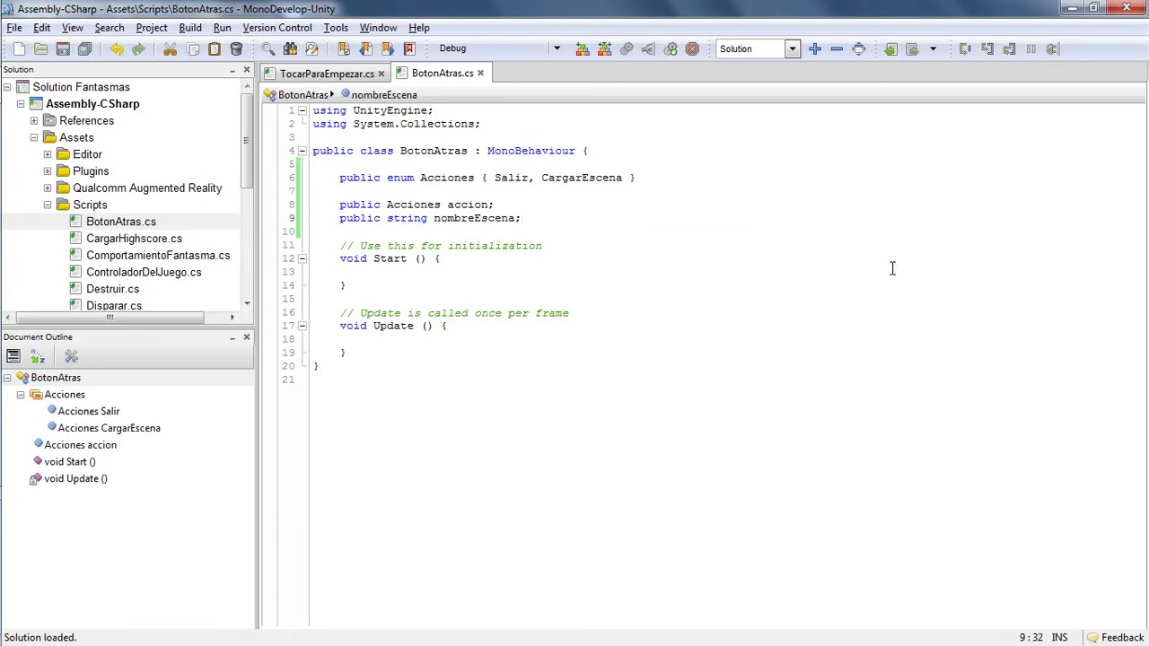
{"action": "left_click_drag", "start_coordinate": [370, 298], "coordinate": [285, 245]}
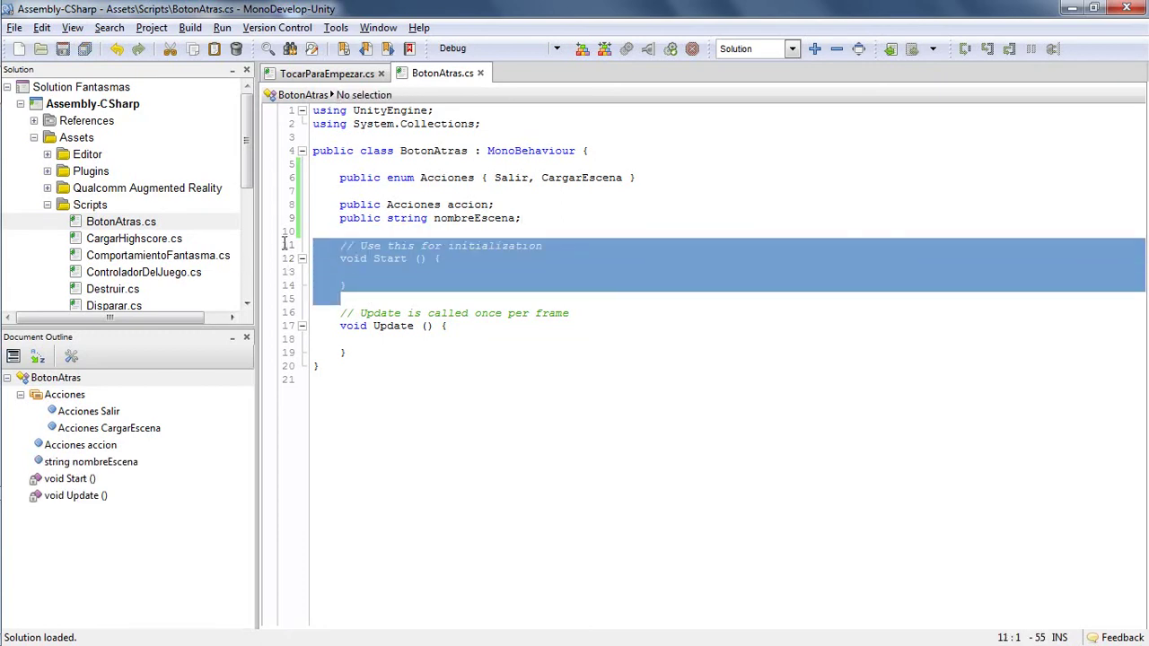
Delete the unused Start method and its comment from BotonAtras.cs
{"action": "key", "text": "Delete"}
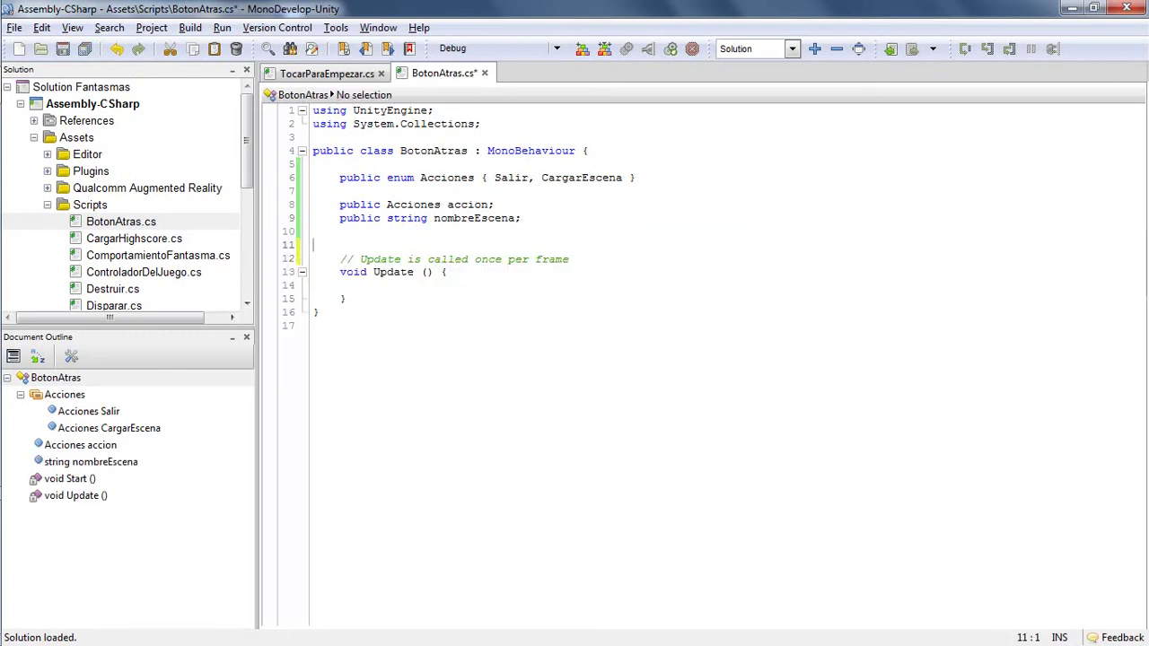
{"action": "left_click", "coordinate": [359, 273]}
{"action": "key", "text": "Tab"}
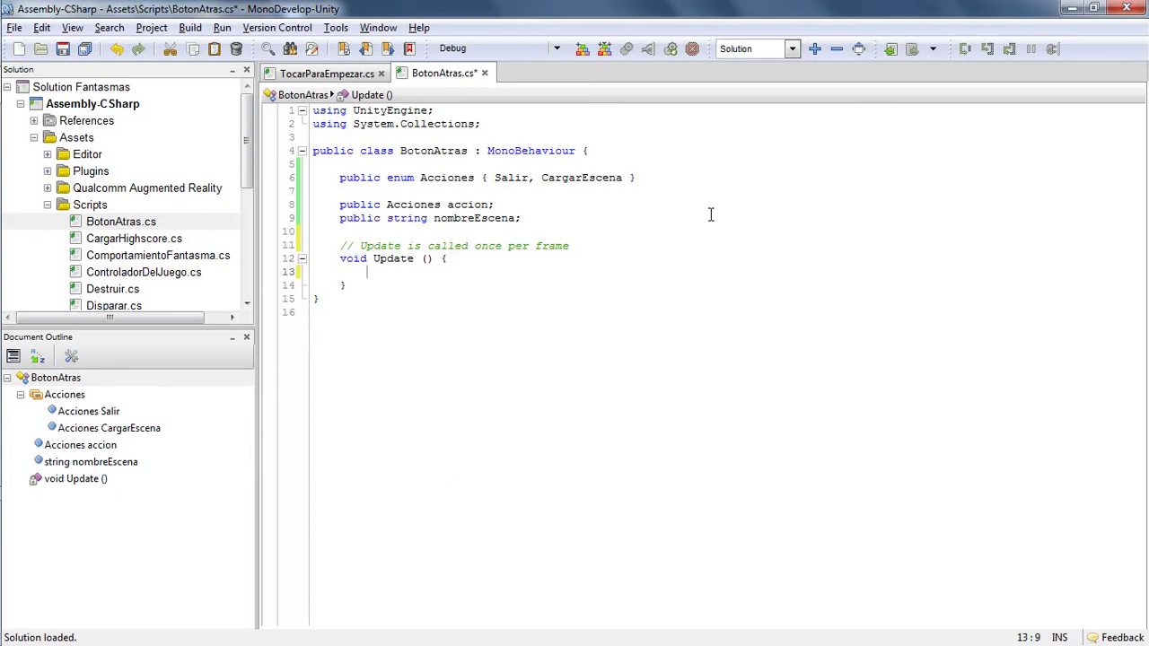
Start Update with the condition if(Input.GetKeyDown(KeyCode.Escape))
{"action": "type", "text": "if("}
{"action": "type", "text": "Input"}
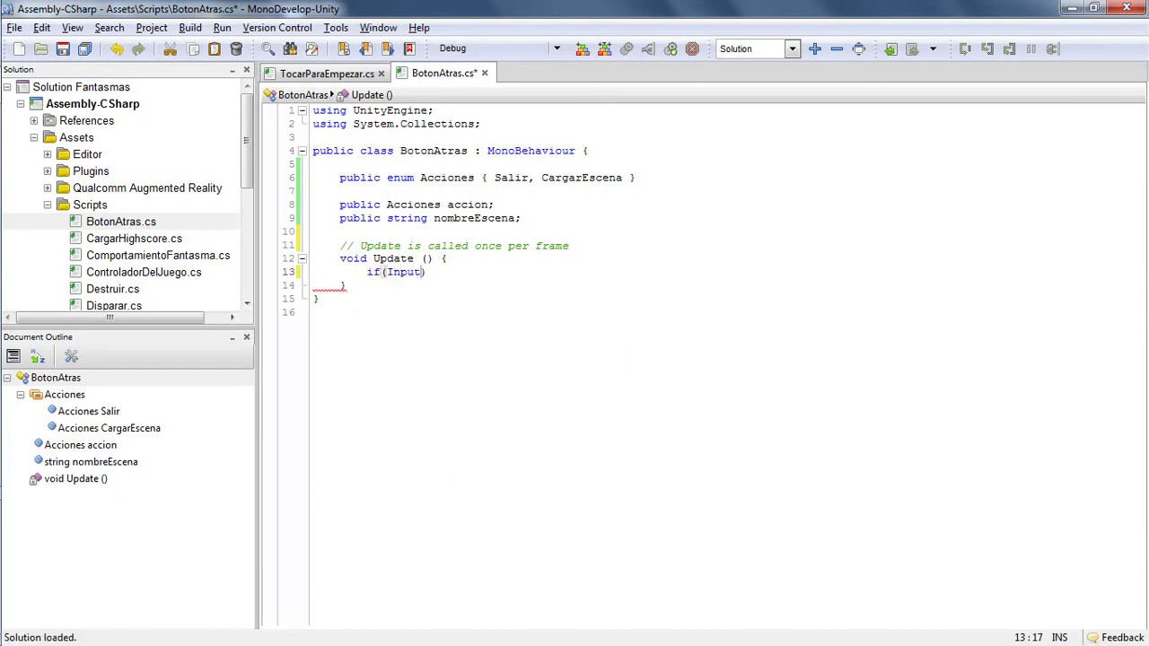
{"action": "type", "text": ".Get"}
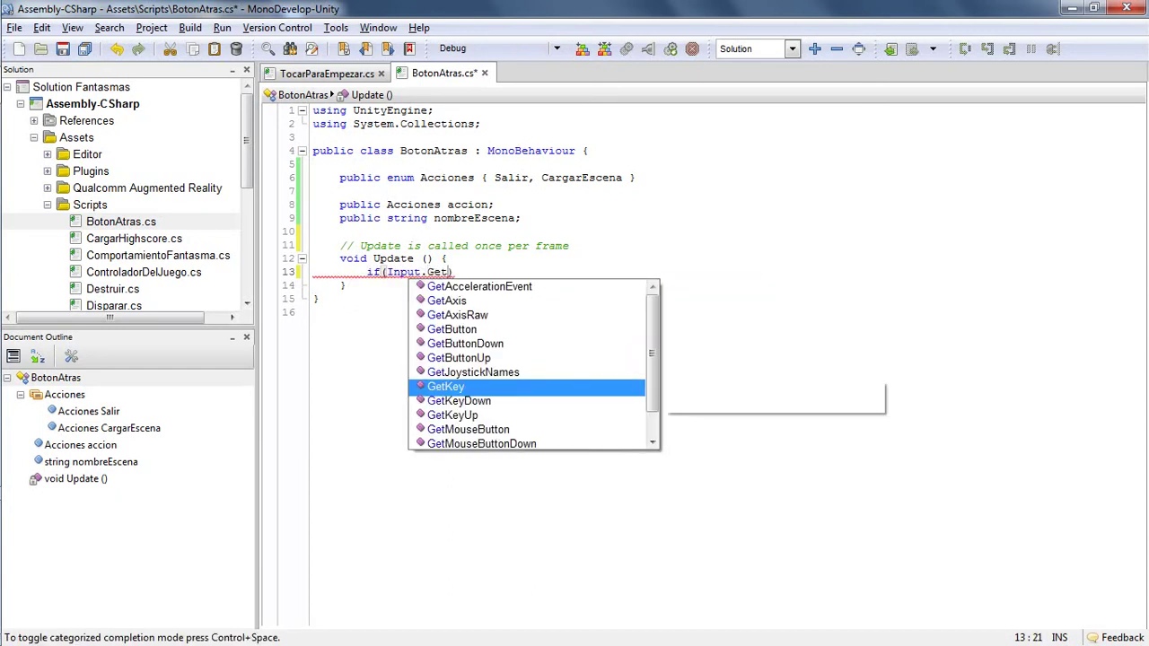
{"action": "type", "text": "K"}
{"action": "key", "text": "Down"}
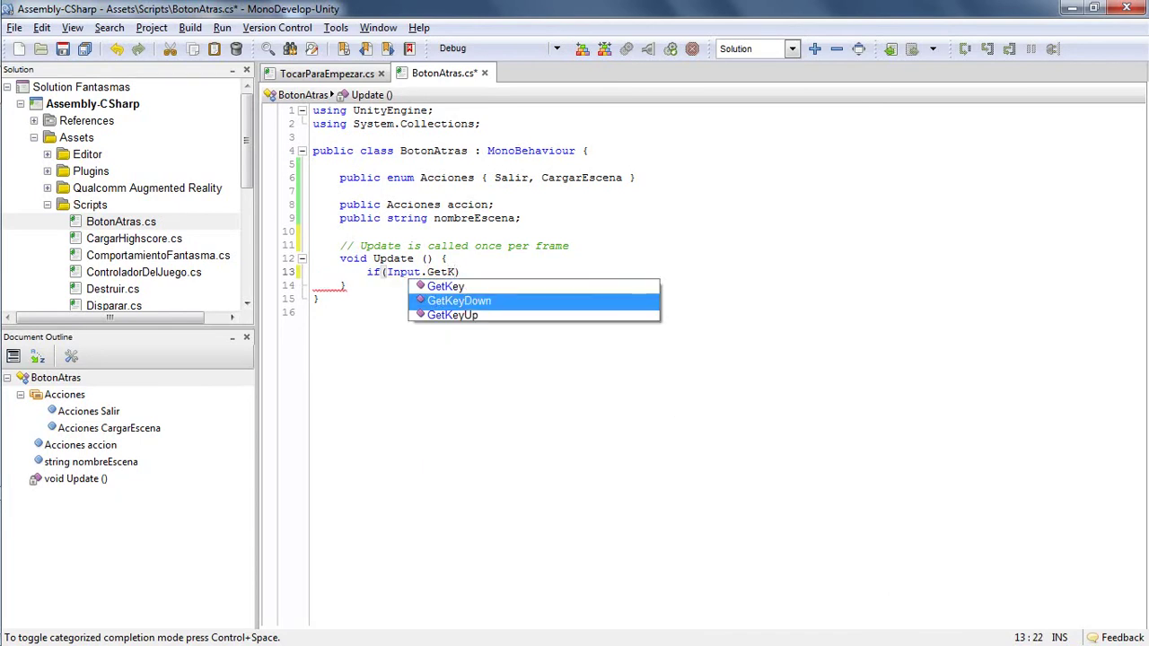
{"action": "key", "text": "Return"}
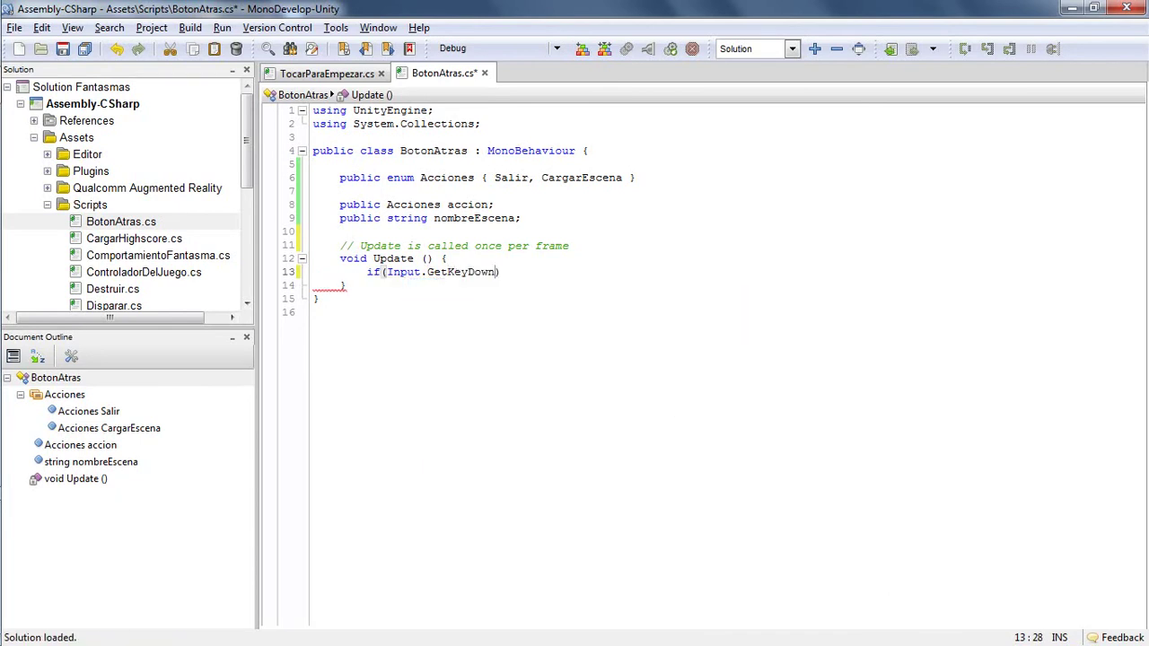
{"action": "type", "text": "(KeyCode"}
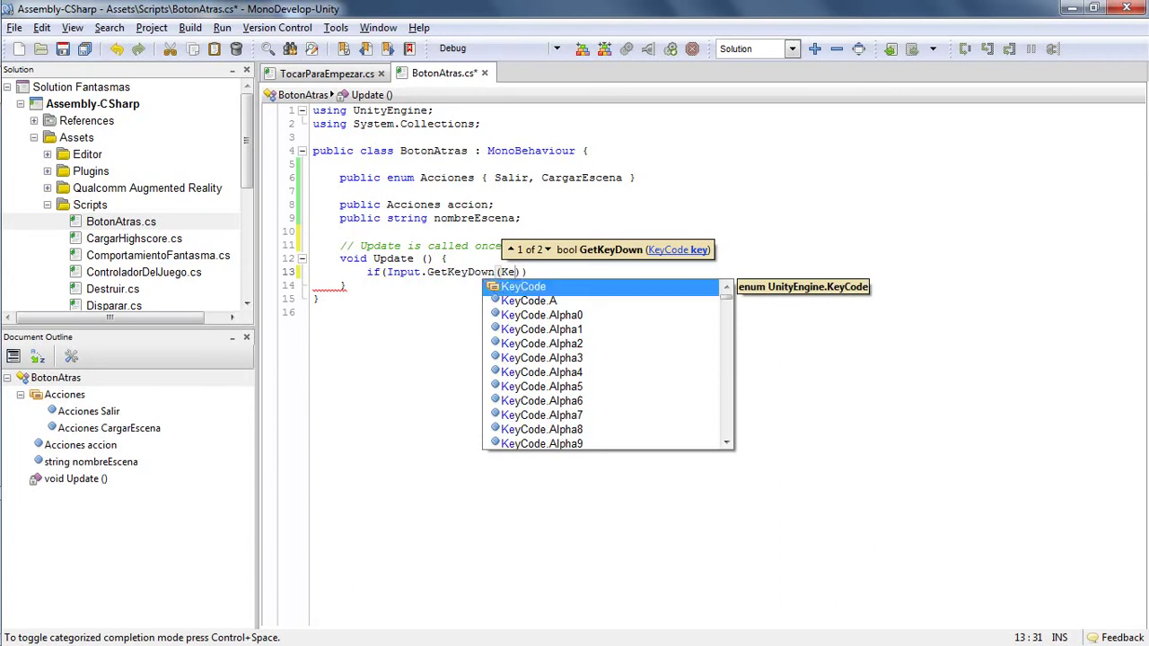
{"action": "type", "text": "."}
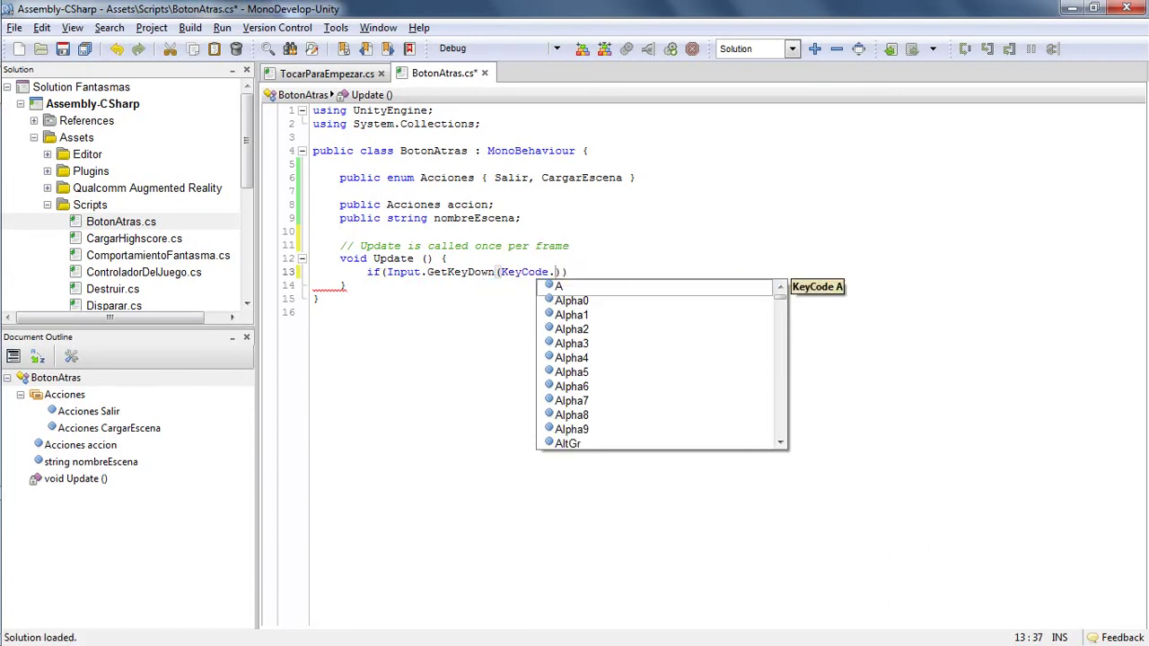
{"action": "type", "text": "Es"}
{"action": "key", "text": "Return"}
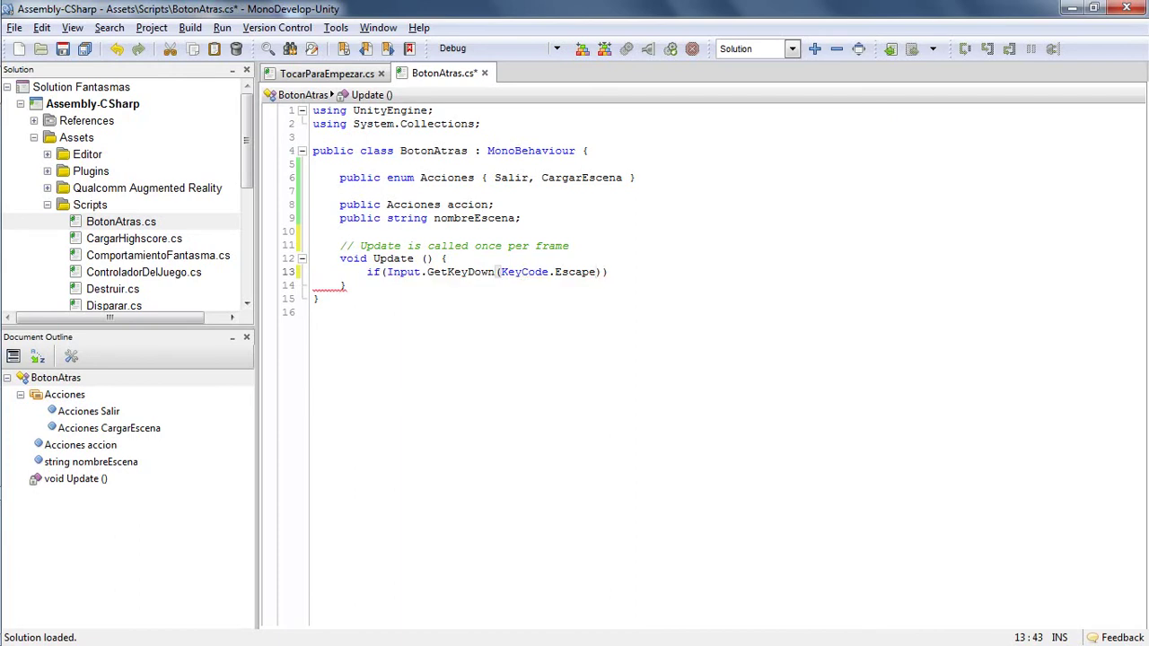
{"action": "left_click_drag", "start_coordinate": [606, 272], "coordinate": [391, 279]}
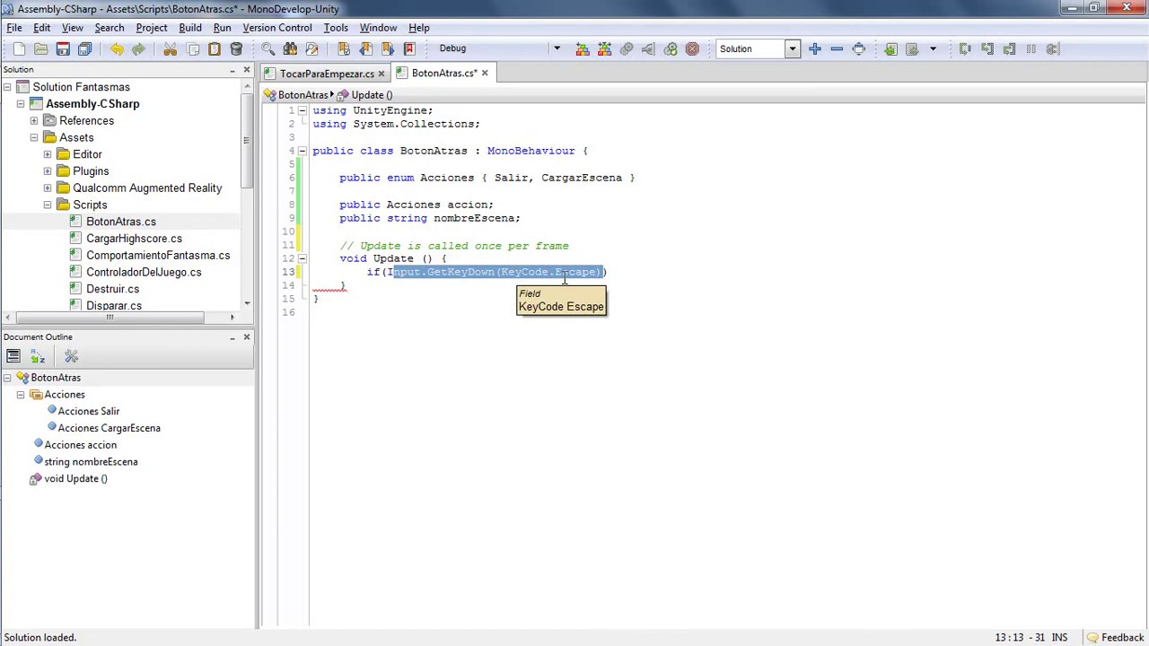
{"action": "left_click", "coordinate": [614, 271]}
Inside the if block, add switch(accion) with 'case Acciones.Salir:' followed by break;
{"action": "key", "text": "Return"}
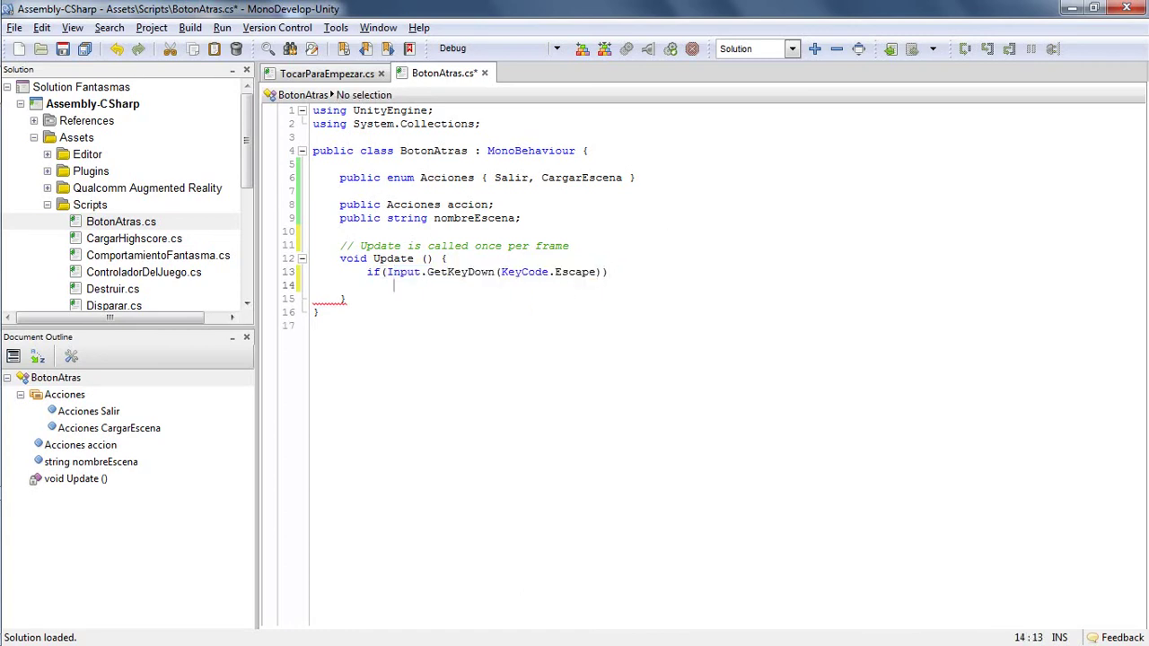
{"action": "type", "text": "{"}
{"action": "key", "text": "Return"}
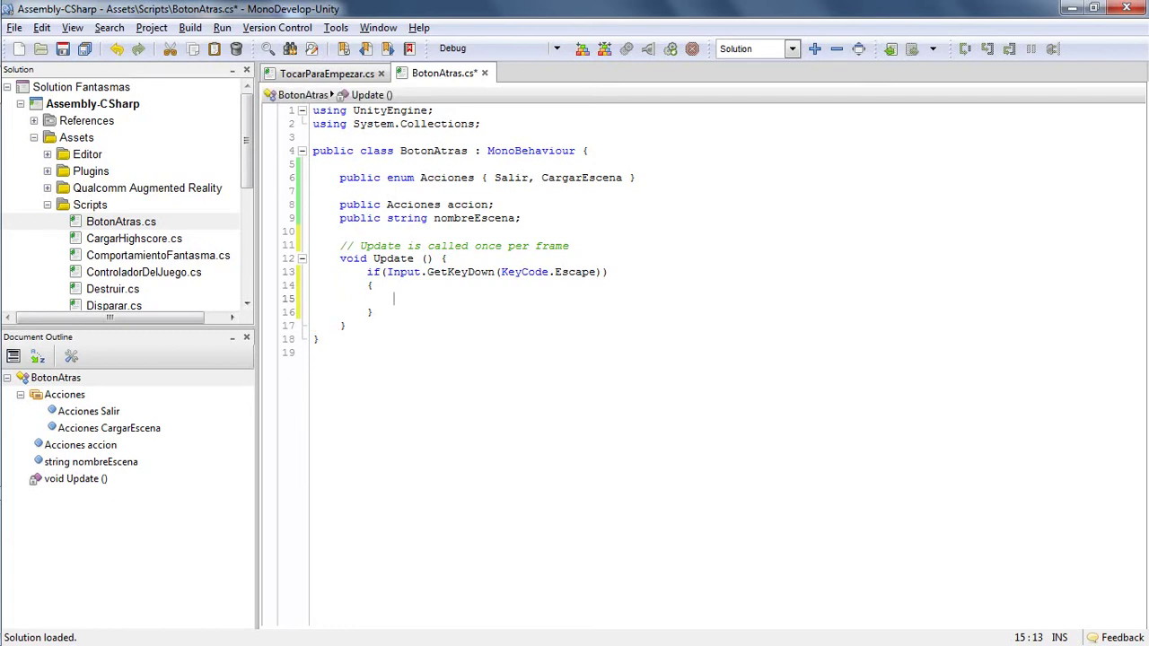
{"action": "type", "text": "switch"}
{"action": "type", "text": "("}
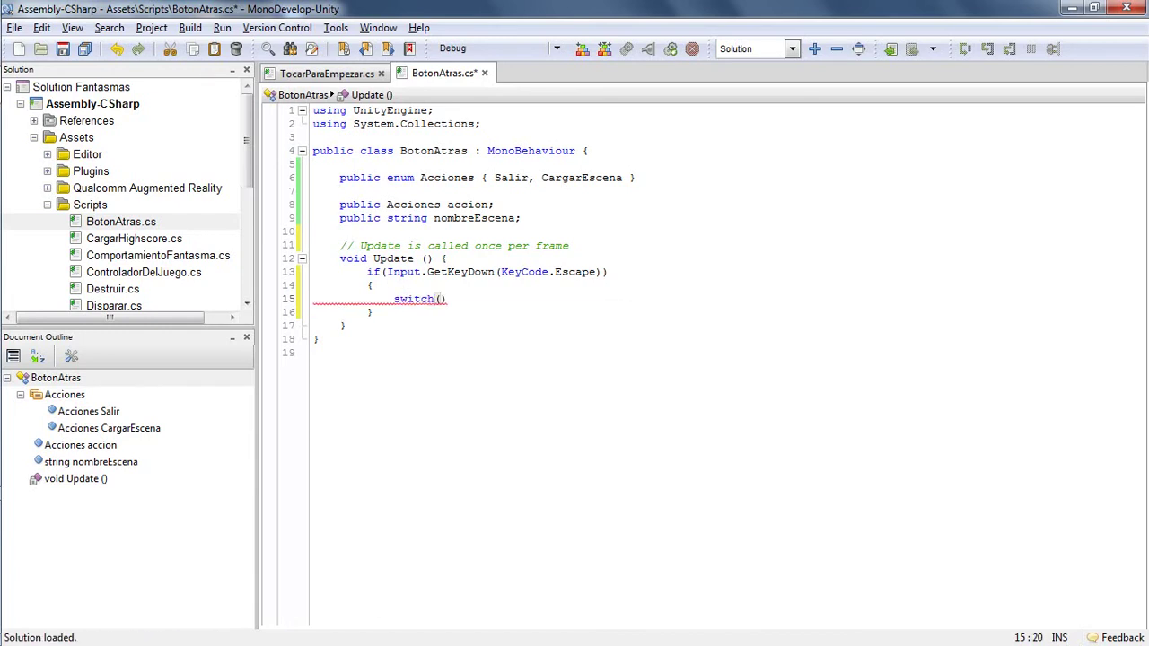
{"action": "type", "text": "acci"}
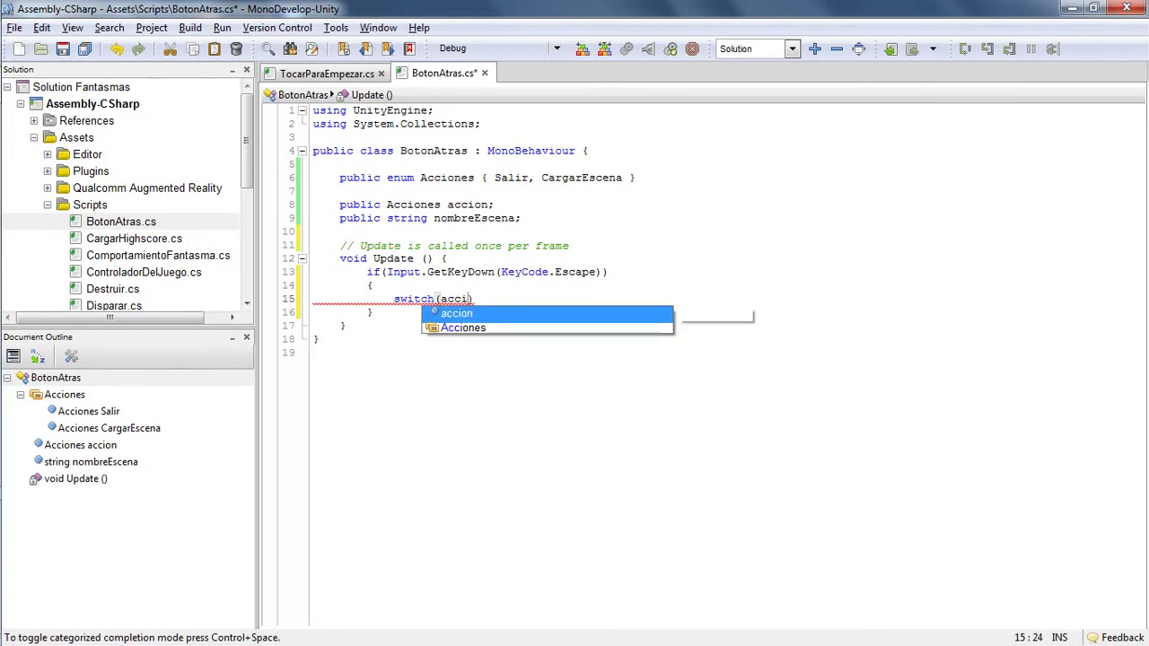
{"action": "type", "text": "on){"}
{"action": "key", "text": "Return"}
{"action": "type", "text": "ca"}
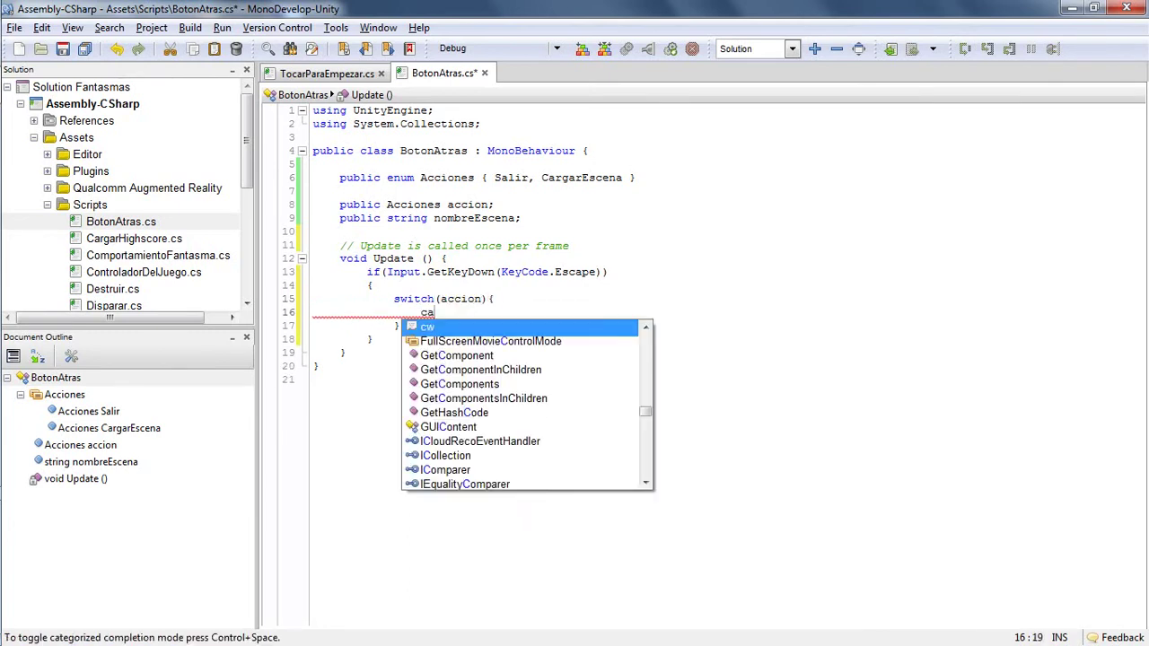
{"action": "type", "text": "se Acc"}
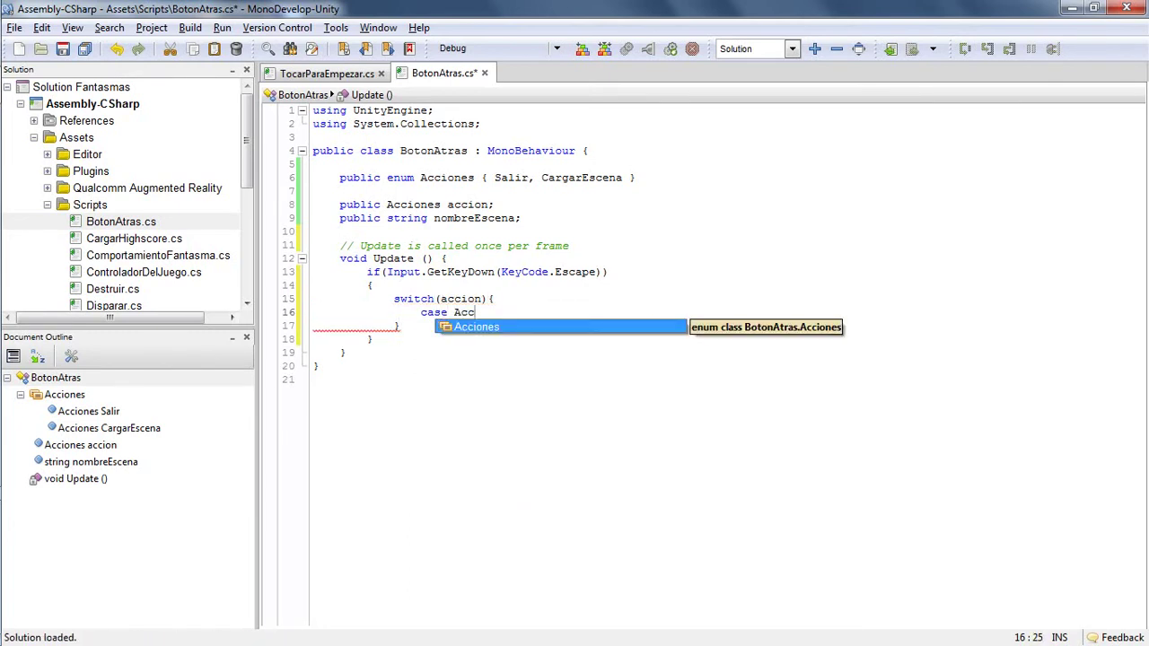
{"action": "key", "text": "Return"}
{"action": "type", "text": ".S"}
{"action": "key", "text": "Return"}
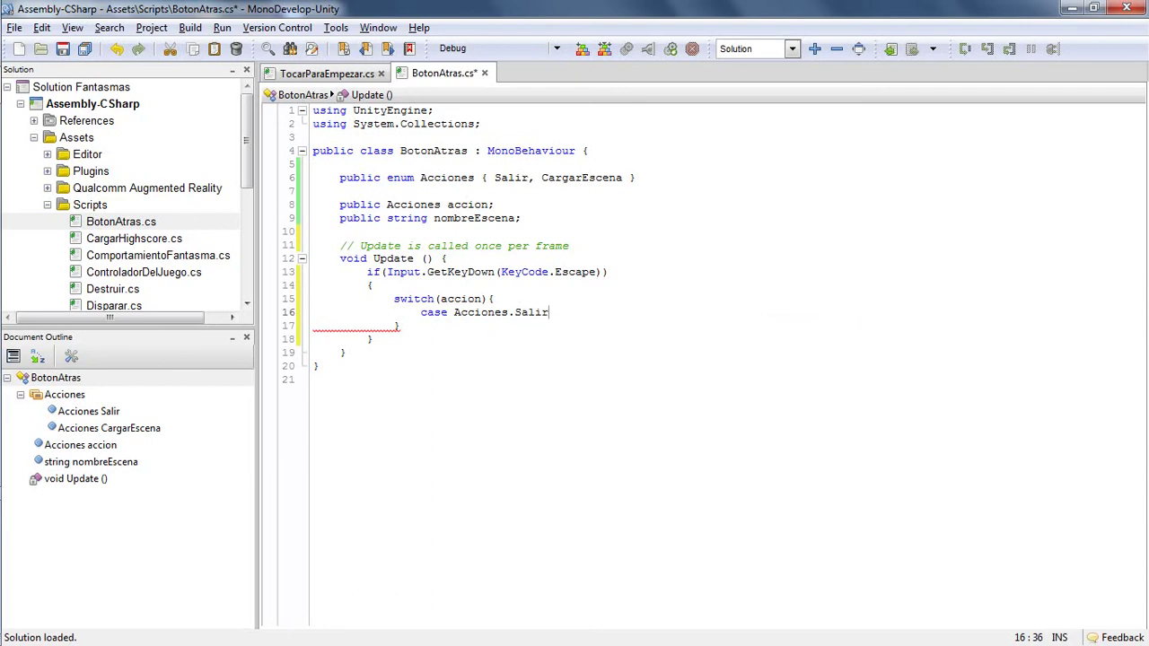
{"action": "type", "text": ":"}
{"action": "key", "text": "Return"}
{"action": "type", "text": "break;"}
{"action": "key", "text": "Return"}
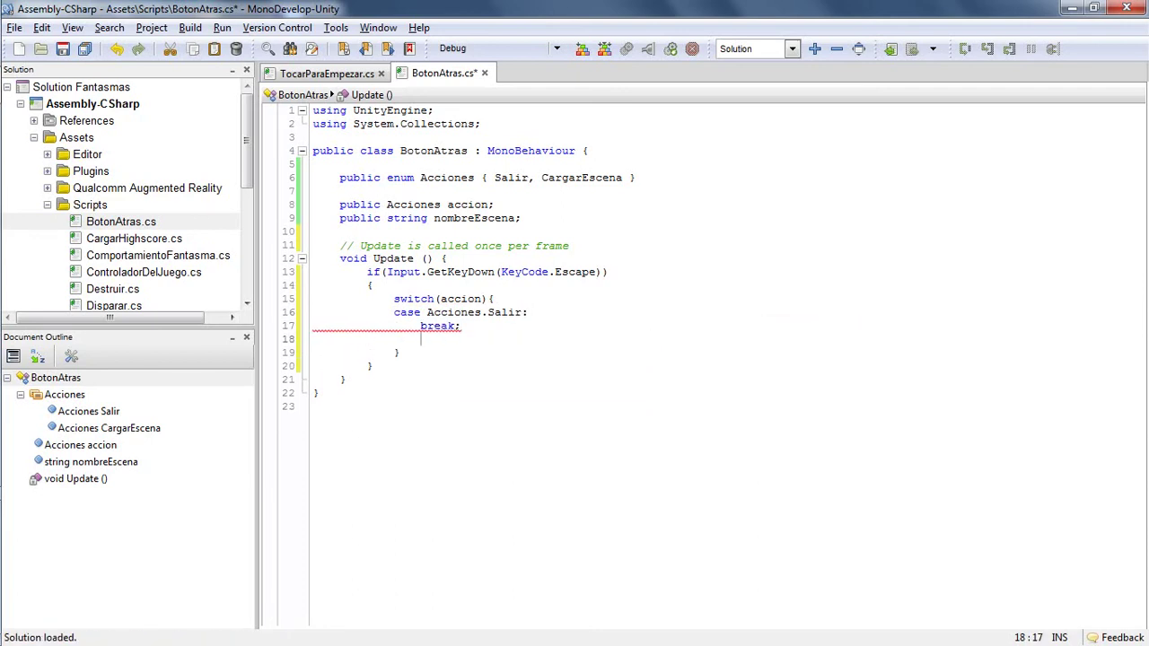
Add 'case Acciones.CargarEscena:' with a break; statement, correcting the misspelled break
{"action": "type", "text": "case Ac"}
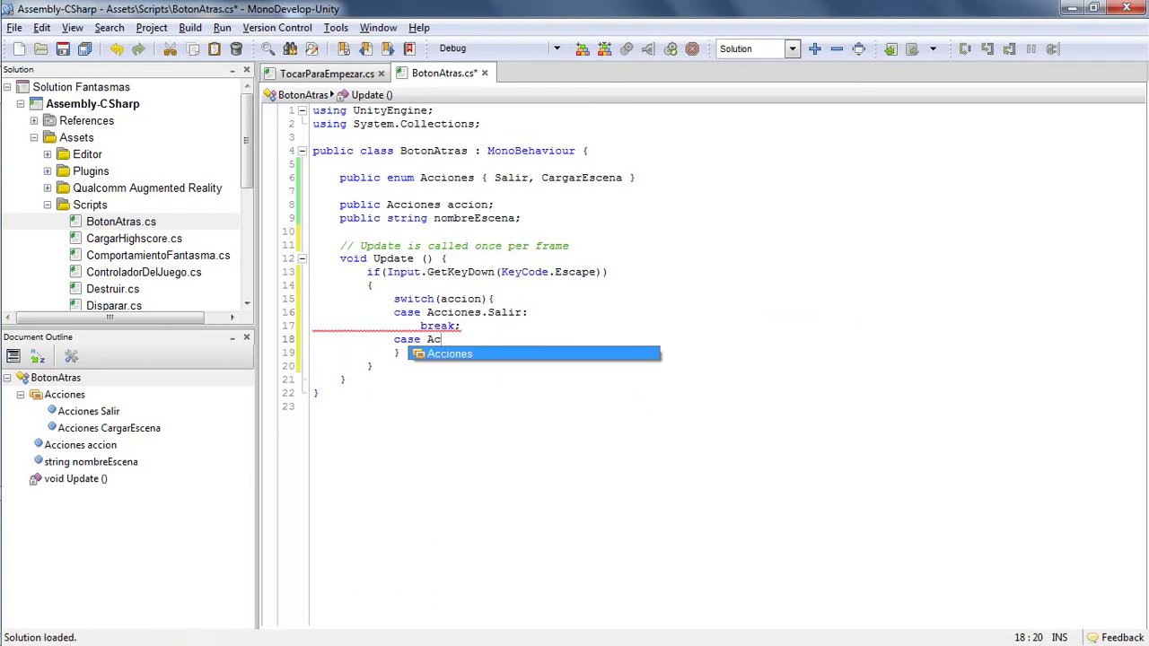
{"action": "type", "text": "c"}
{"action": "key", "text": "Return"}
{"action": "type", "text": "."}
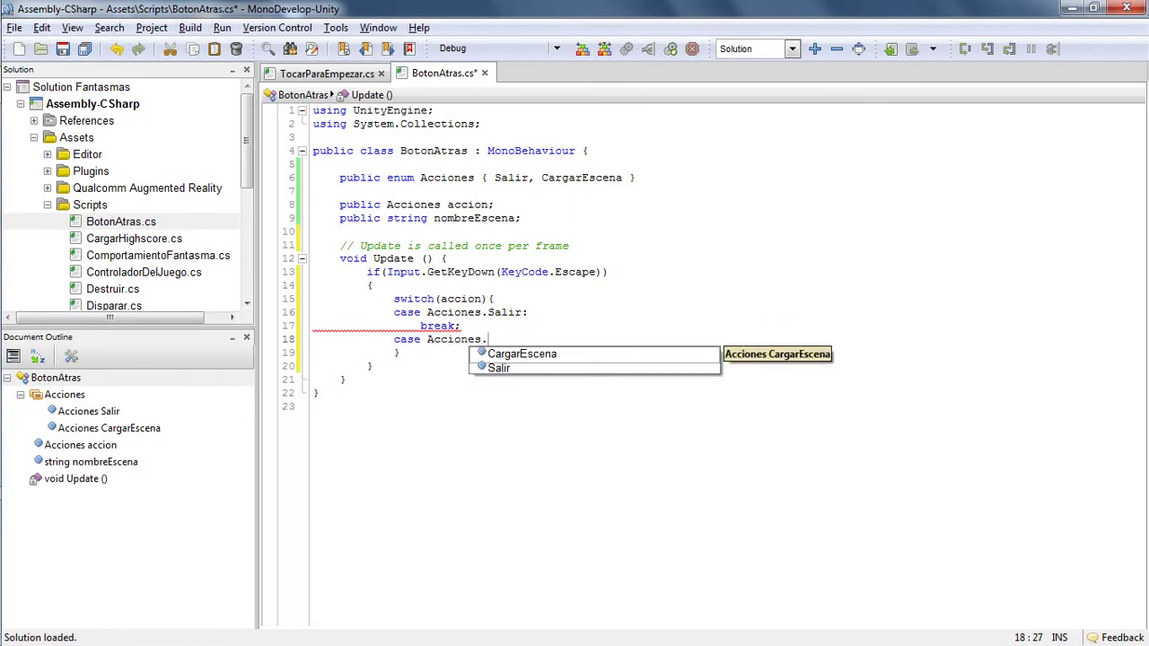
{"action": "key", "text": "Return"}
{"action": "type", "text": ":"}
{"action": "key", "text": "Return"}
{"action": "type", "text": "brak;"}
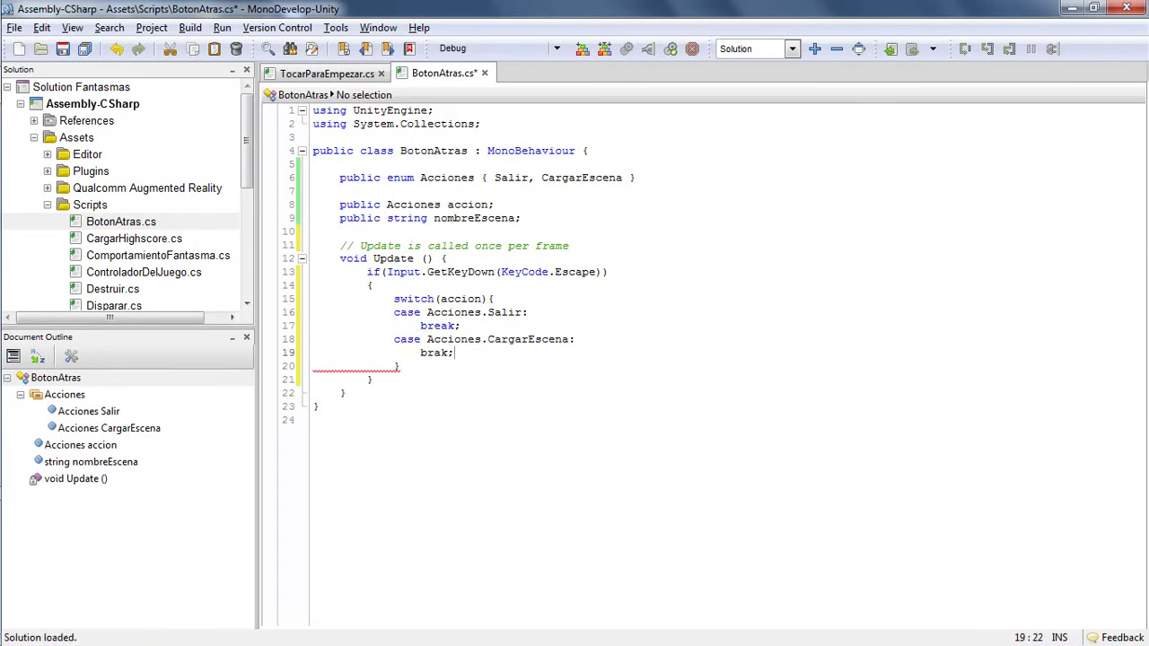
{"action": "key", "text": "BackSpace"}
{"action": "key", "text": "BackSpace"}
{"action": "type", "text": "ear;"}
{"action": "key", "text": "Left"}
{"action": "key", "text": "BackSpace"}
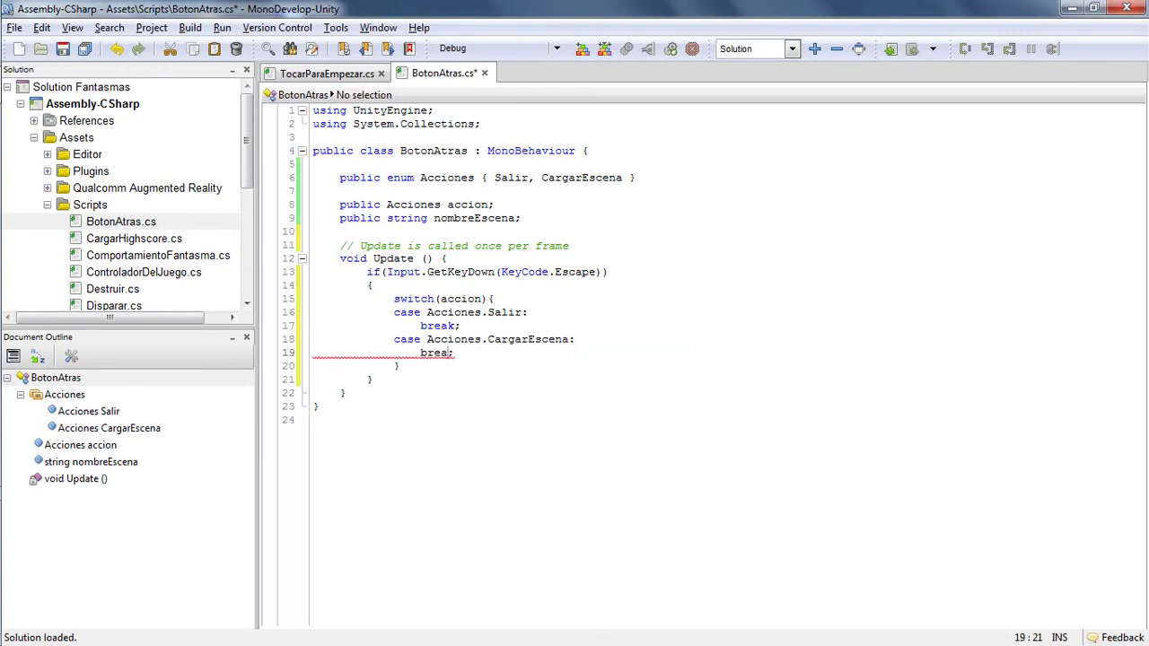
{"action": "type", "text": "k"}
{"action": "key", "text": "Up"}
{"action": "key", "text": "Up"}
{"action": "key", "text": "Up"}
Call Application.Quit(); under the Salir case and save the script
{"action": "key", "text": "End"}
{"action": "key", "text": "Return"}
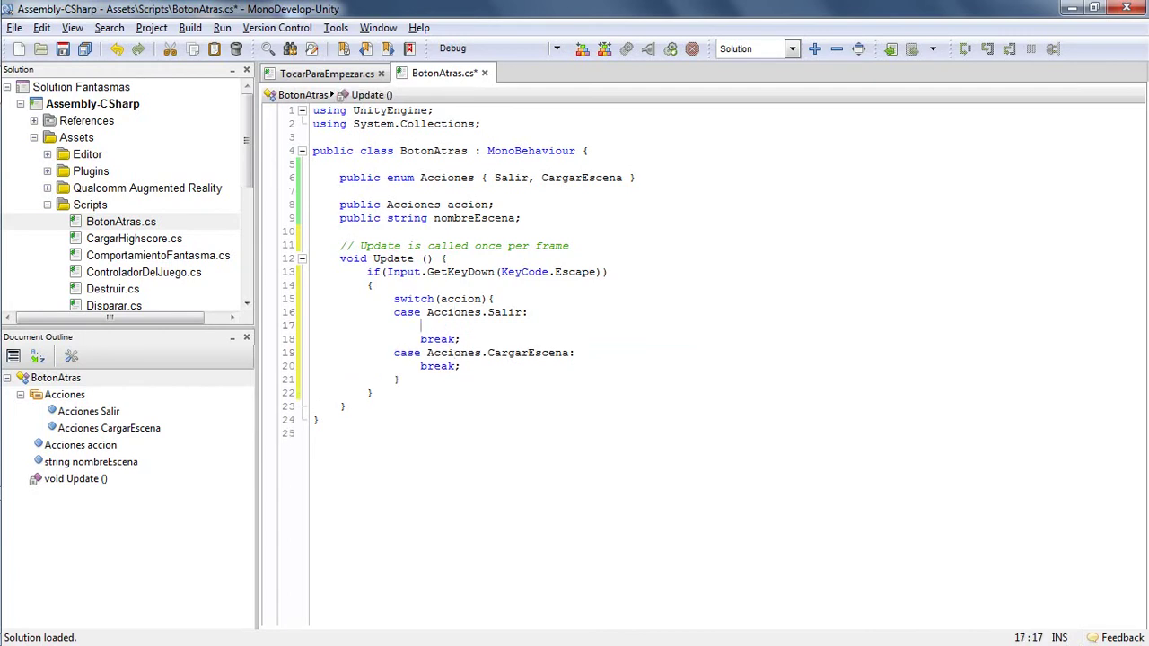
{"action": "type", "text": "App"}
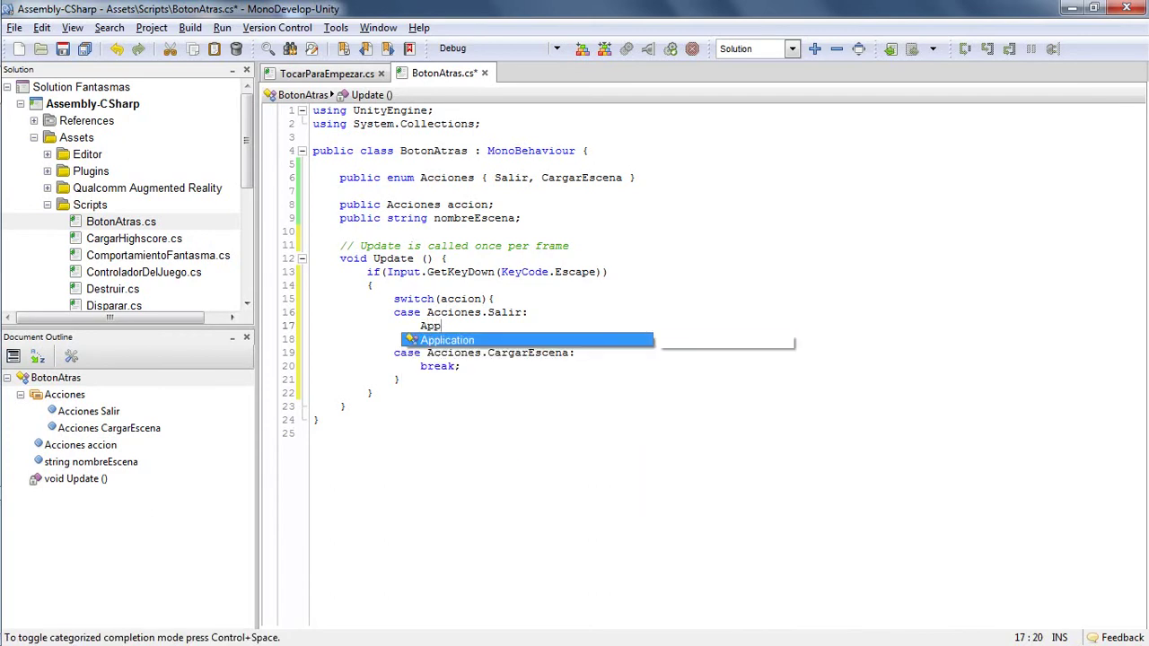
{"action": "key", "text": "Return"}
{"action": "type", "text": "."}
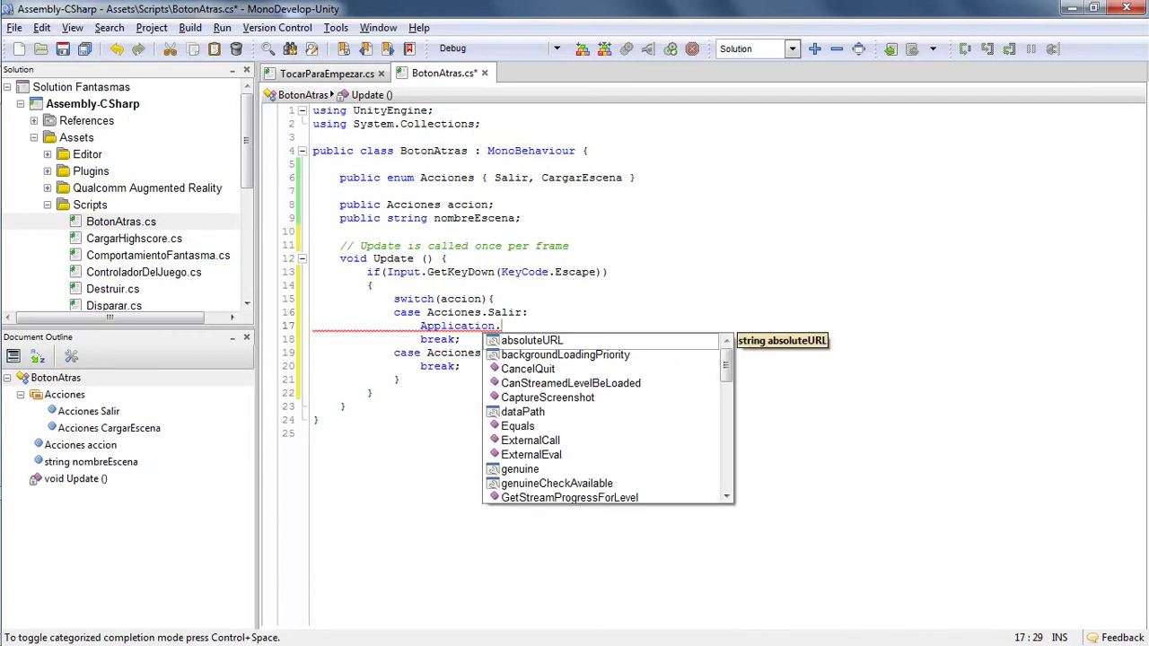
{"action": "type", "text": "Qu"}
{"action": "key", "text": "Return"}
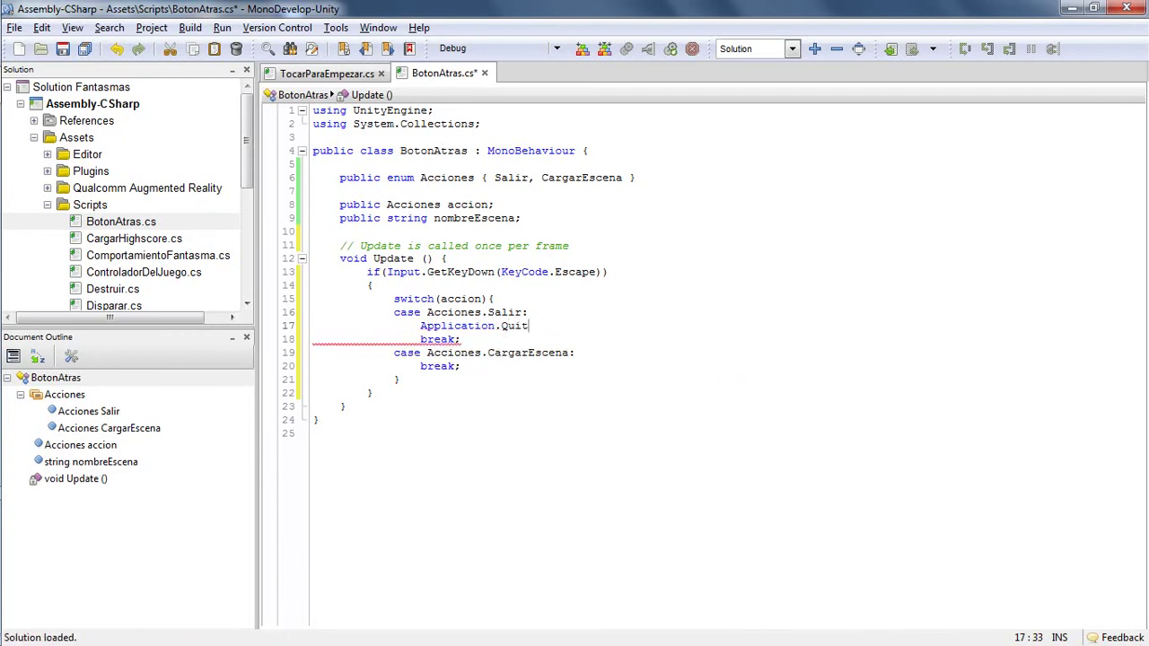
{"action": "type", "text": "();"}
{"action": "key", "text": "ctrl+s"}
Call Application.loadedLevel(nombreEscena); under CargarEscena, save, and open Unity's resulting compile error
{"action": "key", "text": "Down"}
{"action": "key", "text": "Down"}
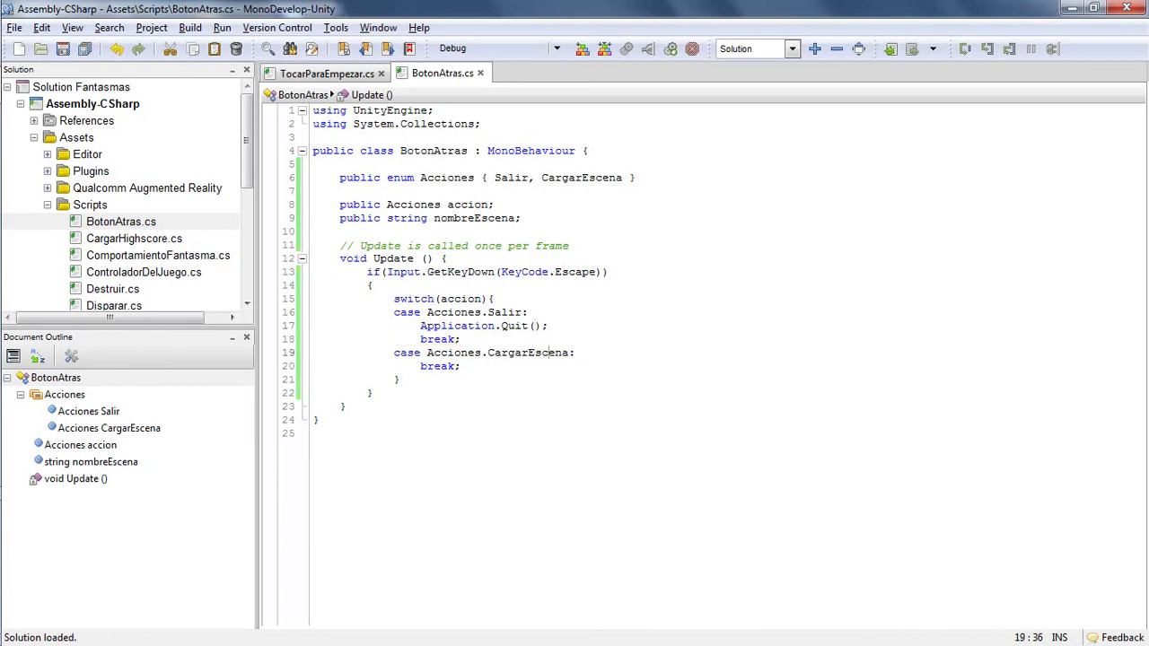
{"action": "key", "text": "End"}
{"action": "key", "text": "Return"}
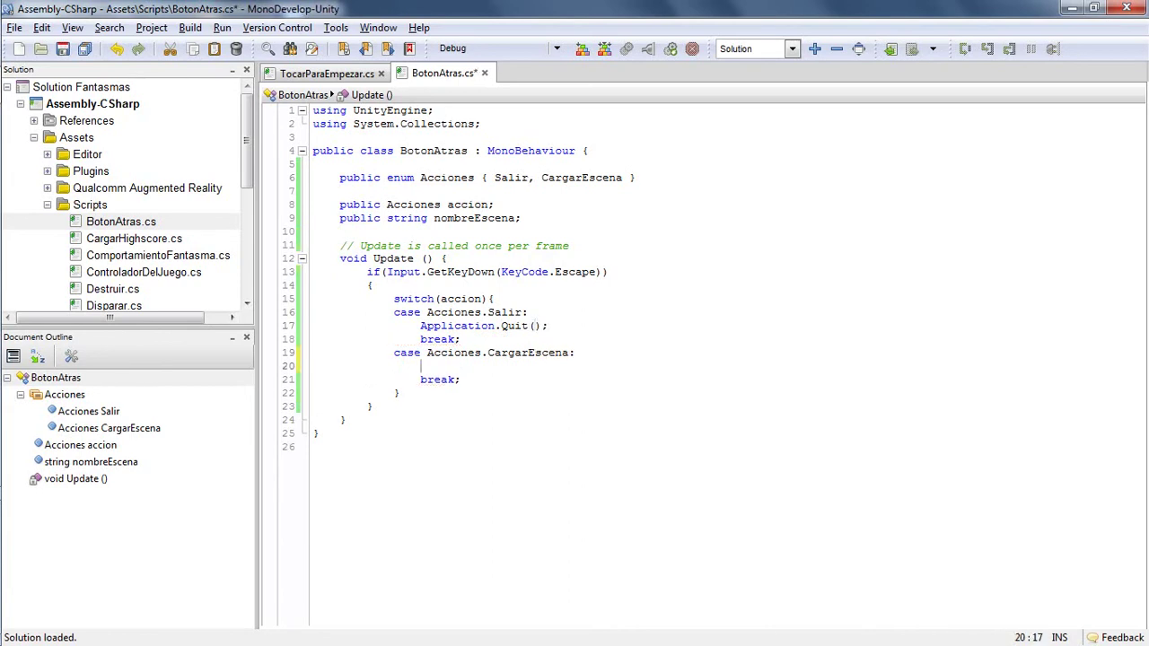
{"action": "type", "text": "Application.l"}
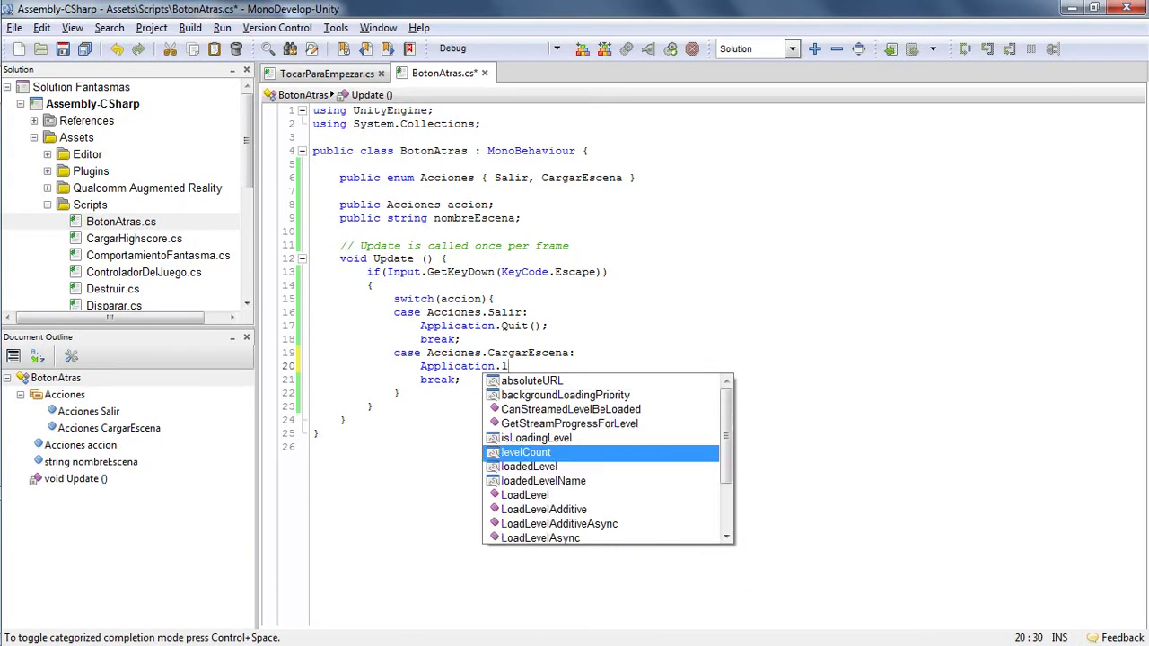
{"action": "type", "text": "o"}
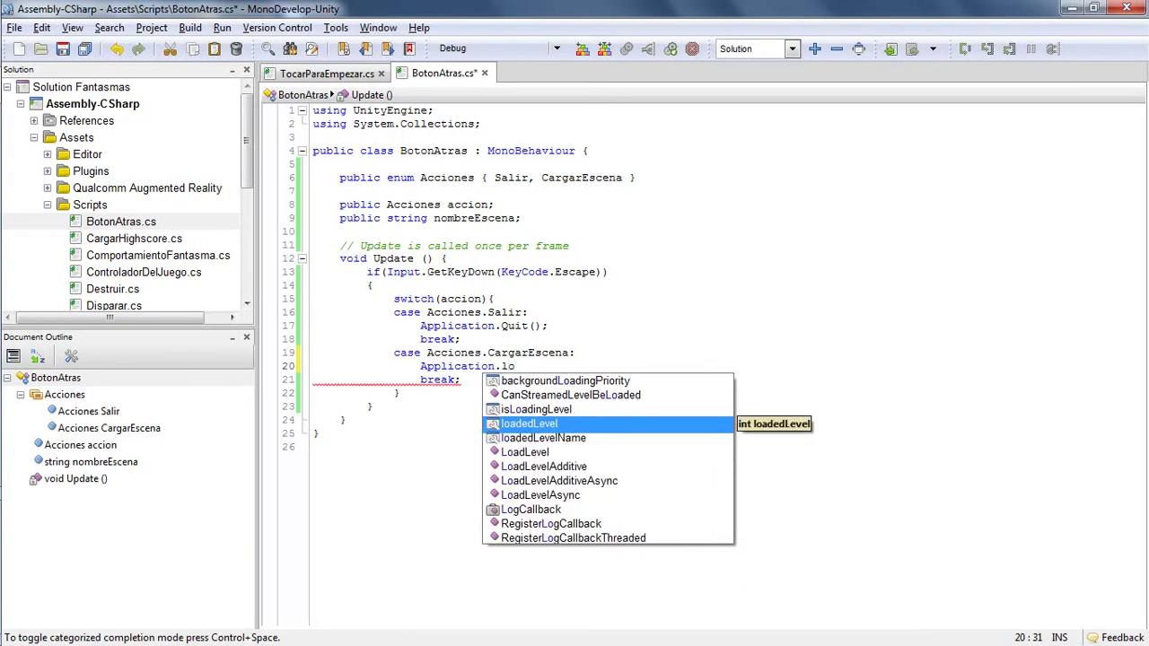
{"action": "key", "text": "Return"}
{"action": "type", "text": "("}
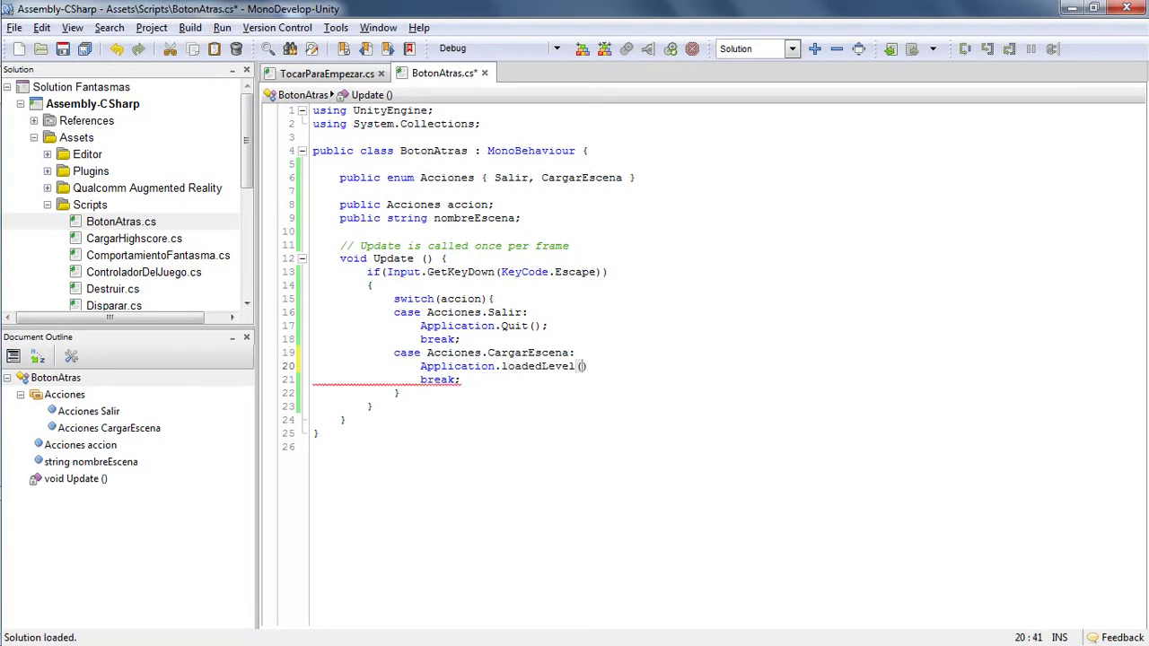
{"action": "type", "text": "nombre"}
{"action": "key", "text": "Return"}
{"action": "type", "text": ");"}
{"action": "key", "text": "ctrl+s"}
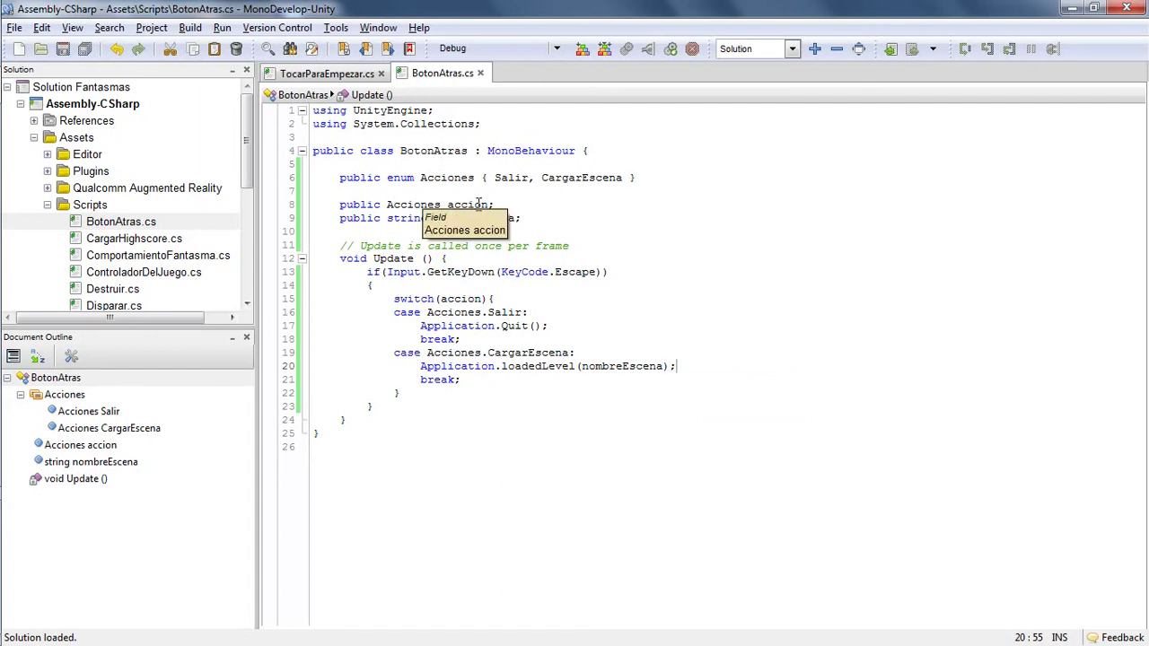
{"action": "key", "text": "alt+Tab"}
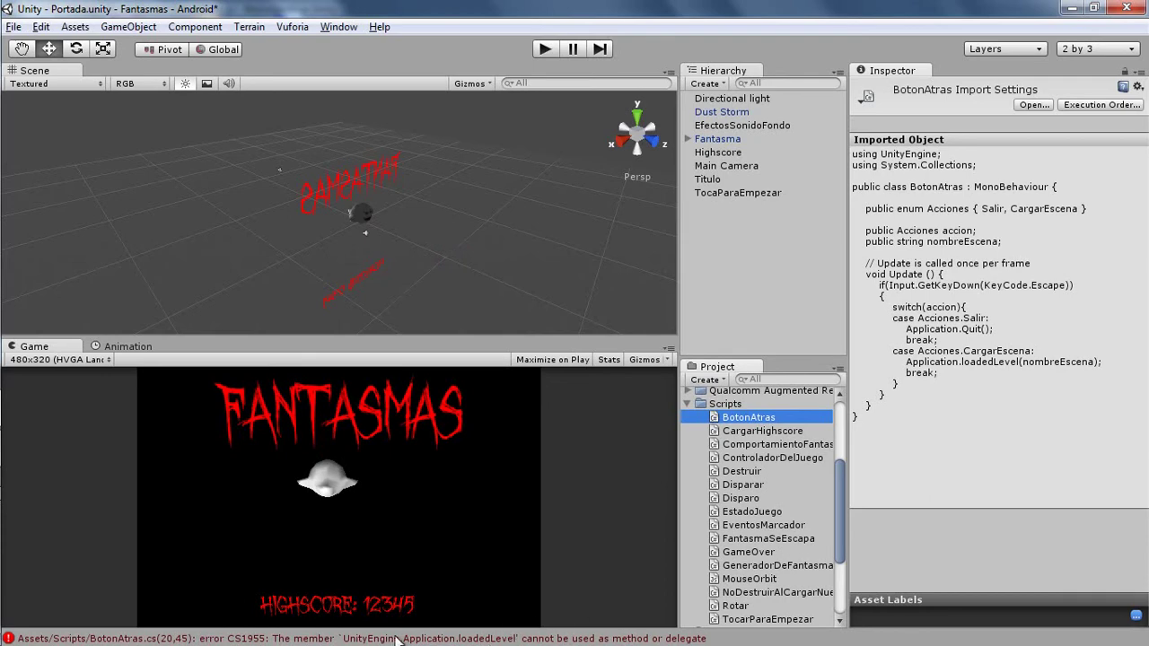
{"action": "double_click", "coordinate": [489, 639]}
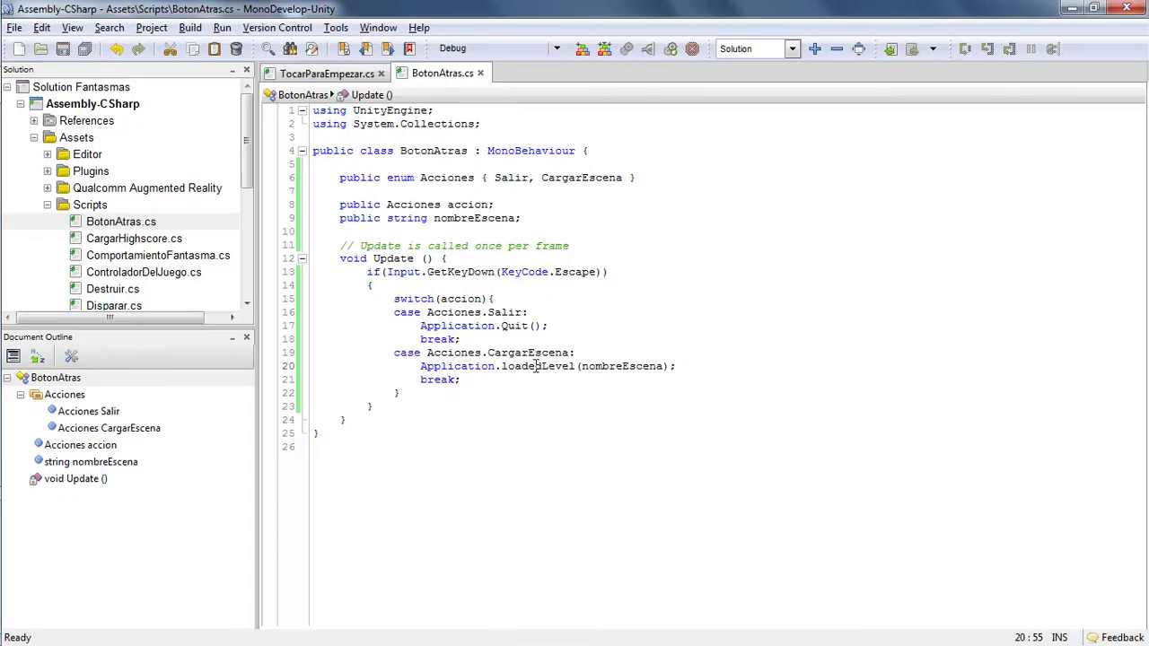
Fix the call to Application.LoadLevel(nombreEscena), save, and let Unity recompile without errors
{"action": "key", "text": "BackSpace"}
{"action": "key", "text": "BackSpace"}
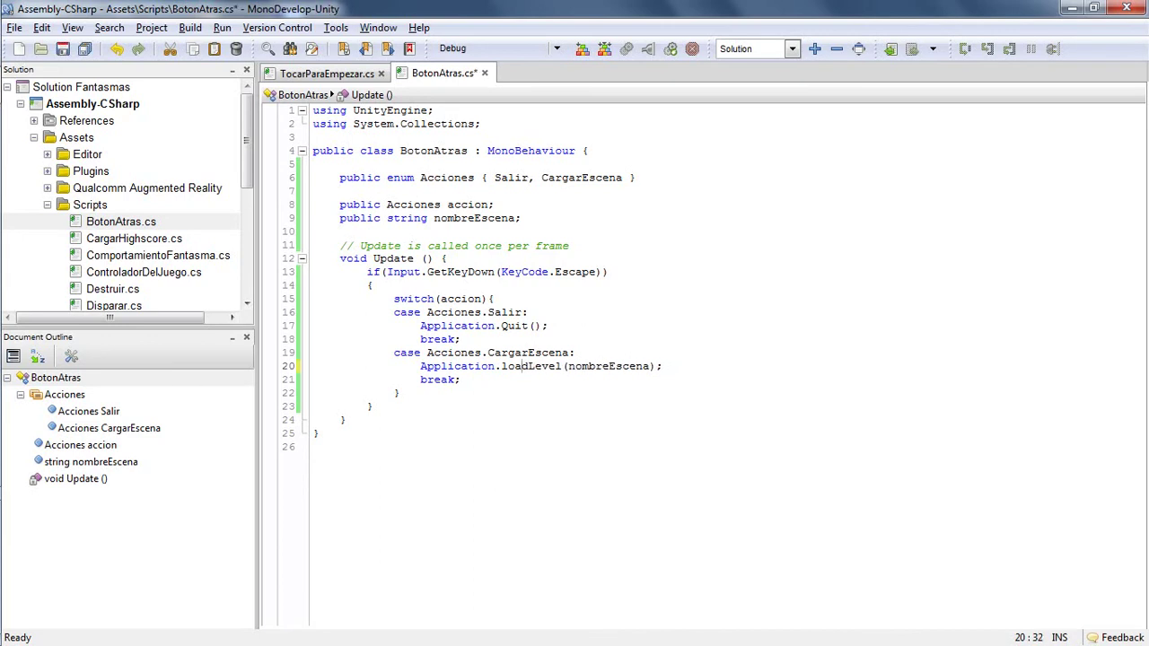
{"action": "key", "text": "ctrl+s"}
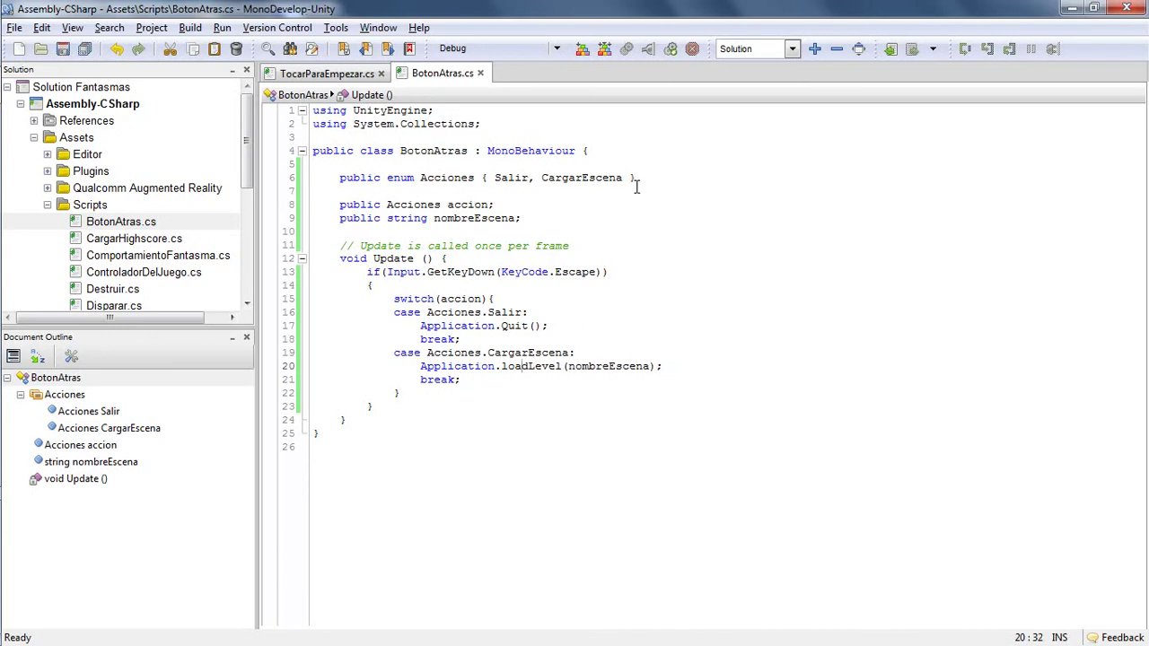
{"action": "key", "text": "alt+Tab"}
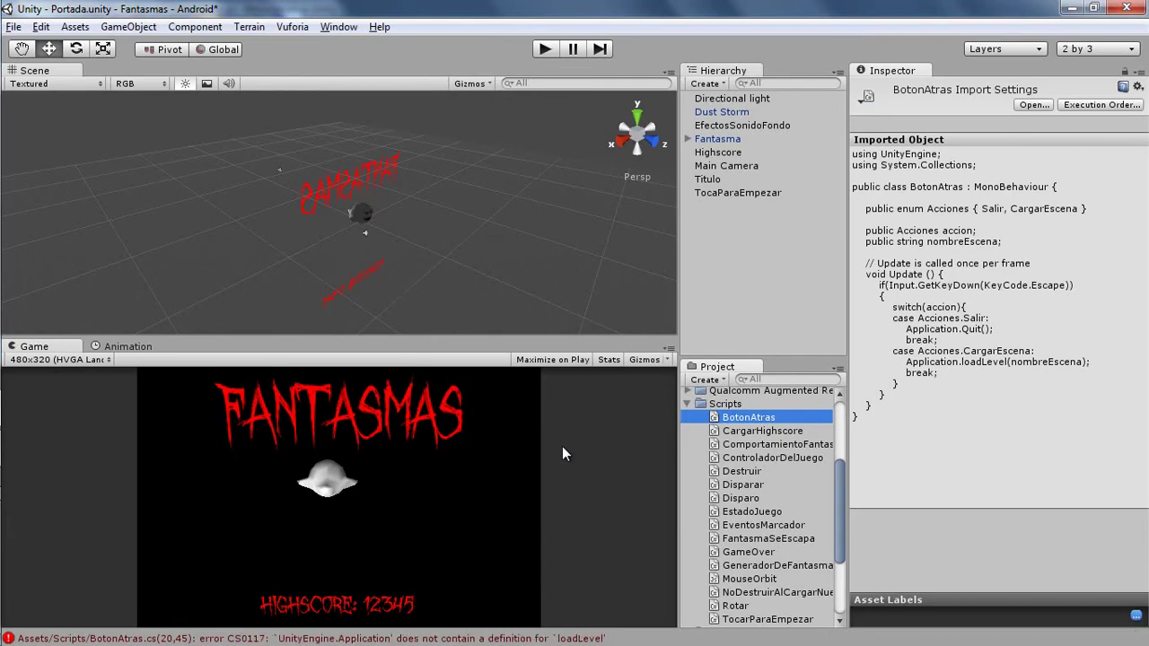
{"action": "key", "text": "alt+Tab"}
{"action": "left_click", "coordinate": [505, 366]}
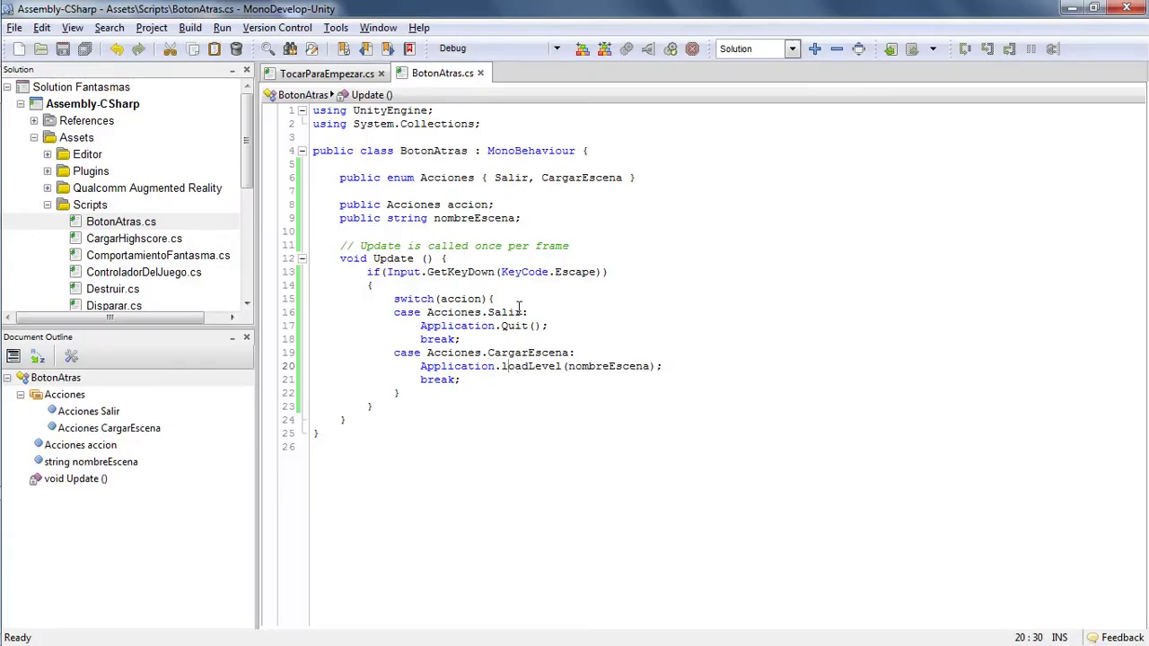
{"action": "key", "text": "BackSpace"}
{"action": "type", "text": "L"}
{"action": "key", "text": "ctrl+s"}
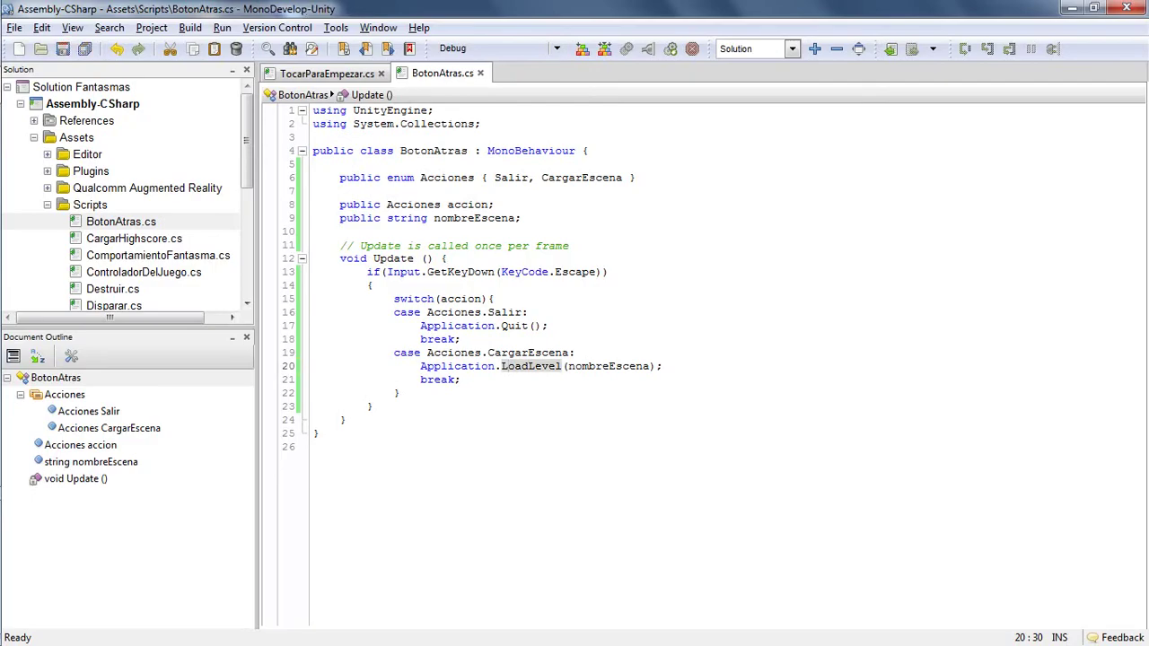
{"action": "key", "text": "alt+Tab"}
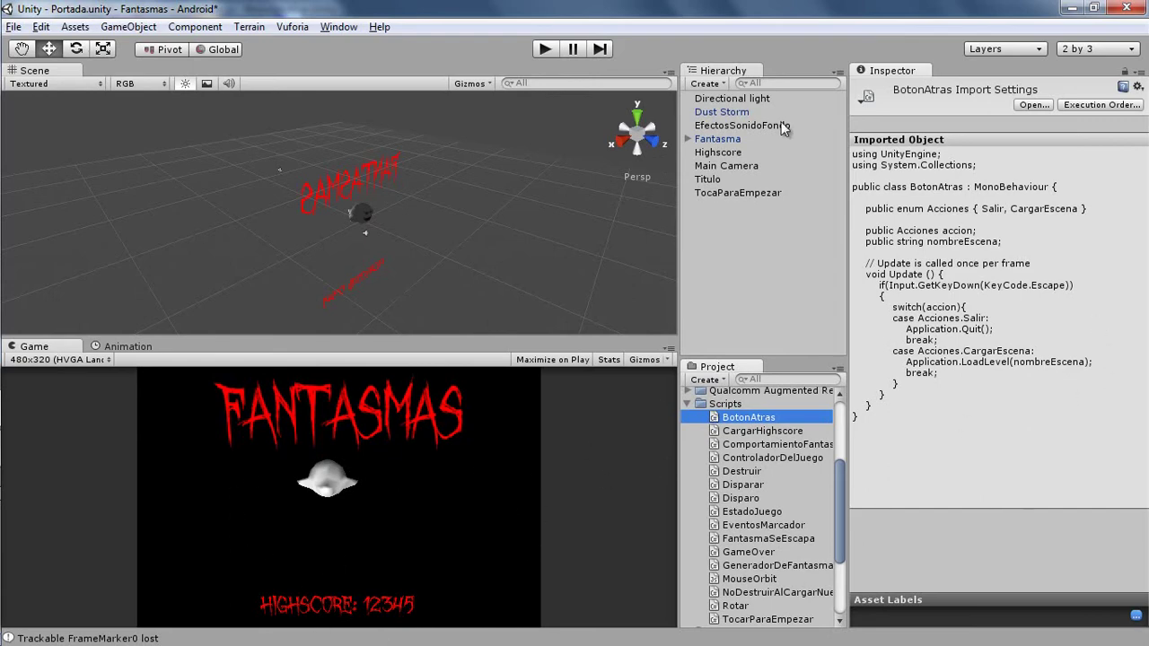
Attach the BotonAtras script to Main Camera and keep Accion set to Salir
{"action": "left_click", "coordinate": [726, 166]}
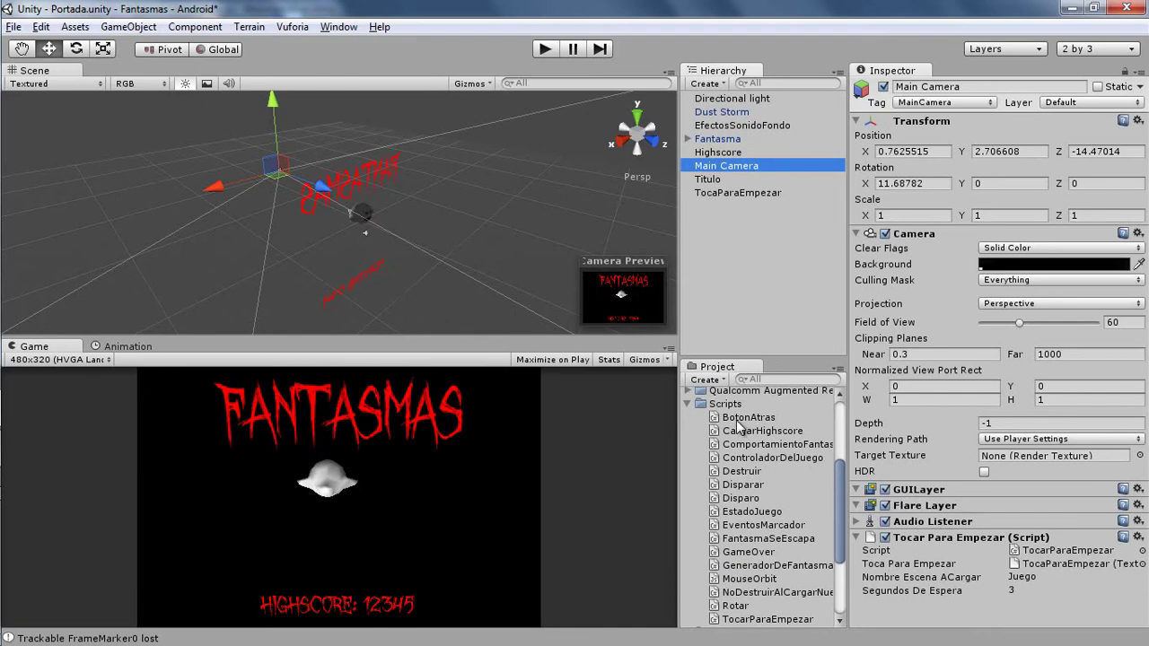
{"action": "left_click_drag", "start_coordinate": [737, 424], "coordinate": [975, 628]}
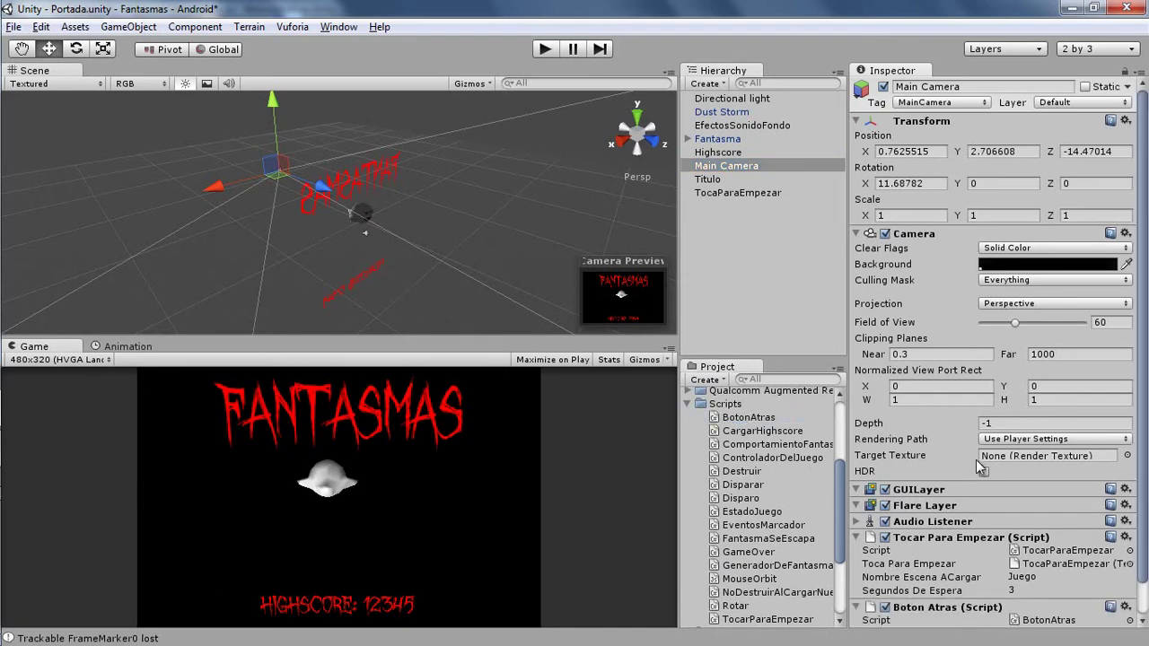
{"action": "scroll", "coordinate": [977, 460], "scroll_direction": "down", "scroll_amount": 2}
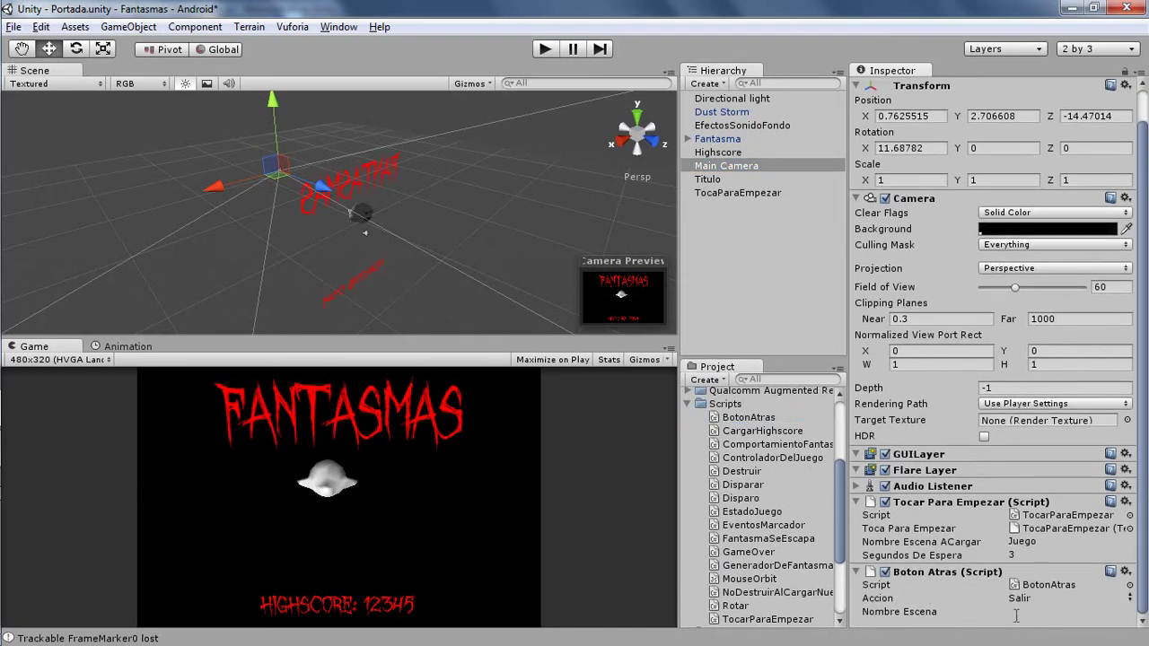
{"action": "left_click", "coordinate": [1050, 597]}
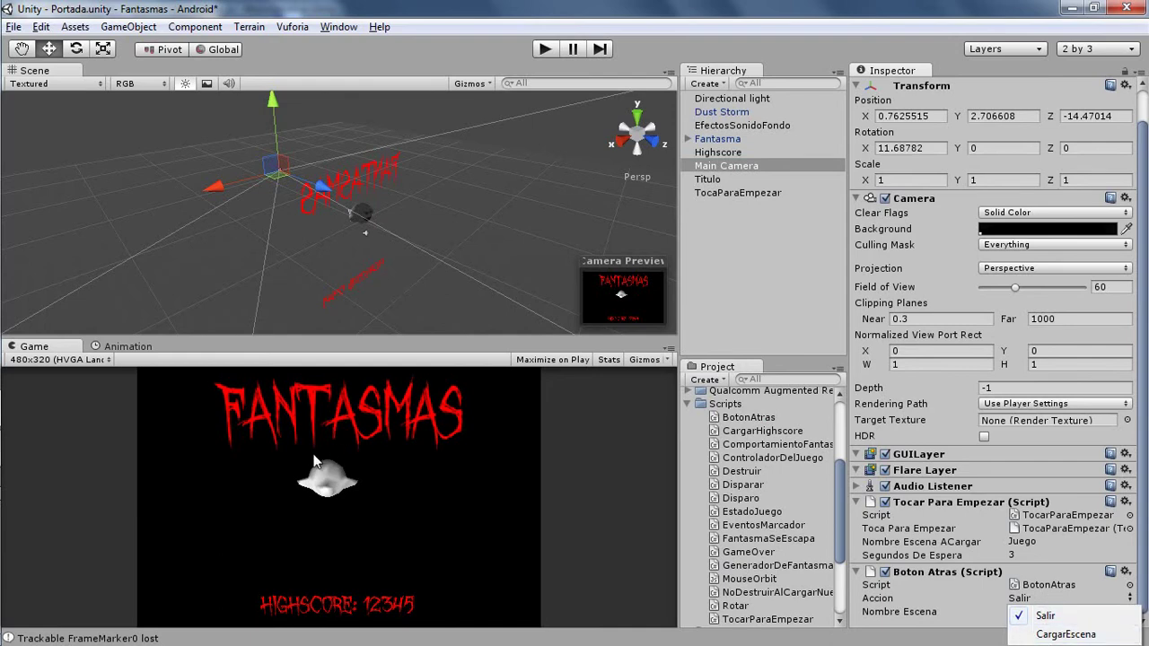
{"action": "left_click", "coordinate": [1027, 618]}
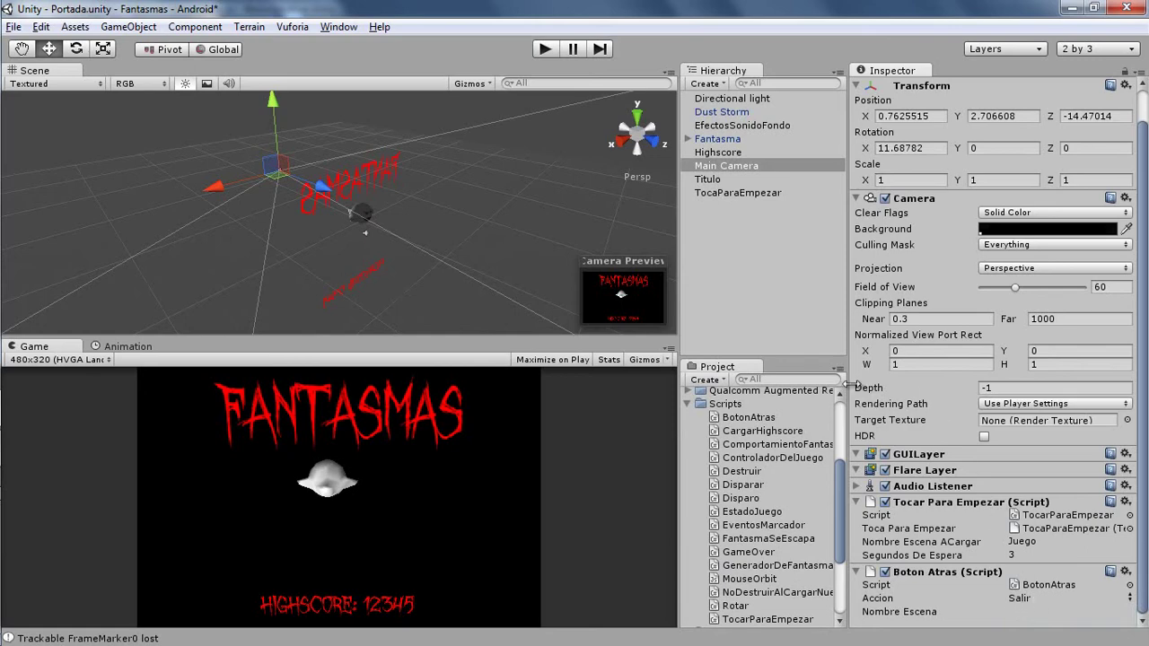
Save the Portada scene
{"action": "scroll", "coordinate": [839, 431], "scroll_direction": "up", "scroll_amount": 5}
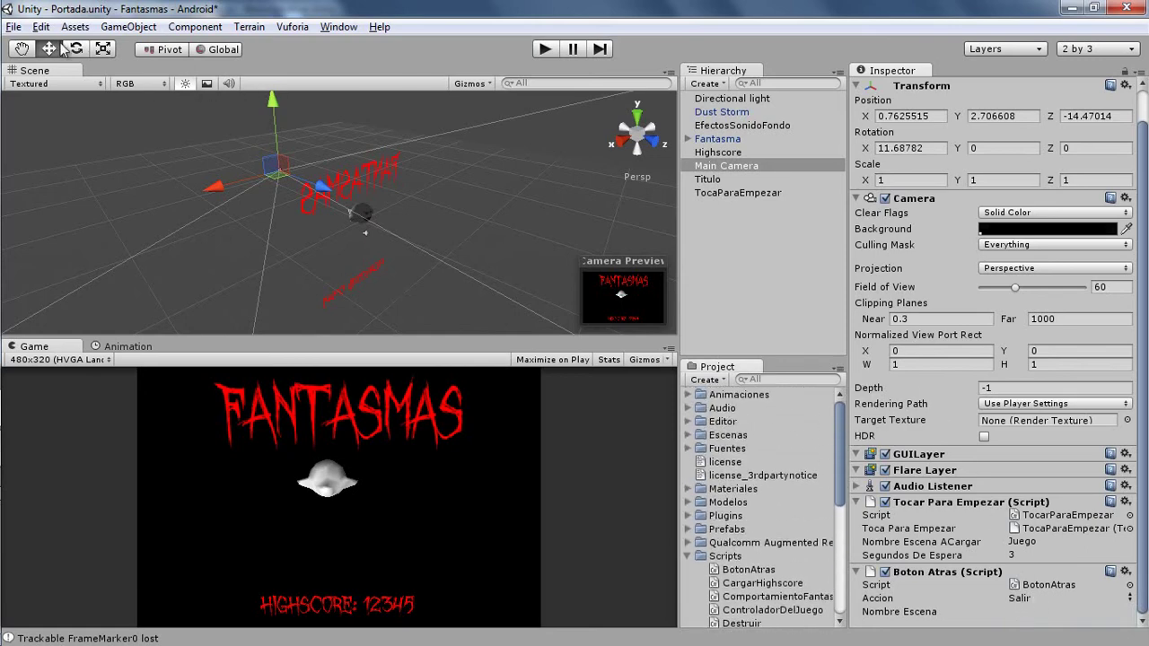
{"action": "left_click", "coordinate": [13, 26]}
{"action": "left_click", "coordinate": [45, 91]}
{"action": "left_click", "coordinate": [688, 435]}
Open the Juego scene and attach the BotonAtras script to ControladorDelJuego
{"action": "double_click", "coordinate": [738, 451]}
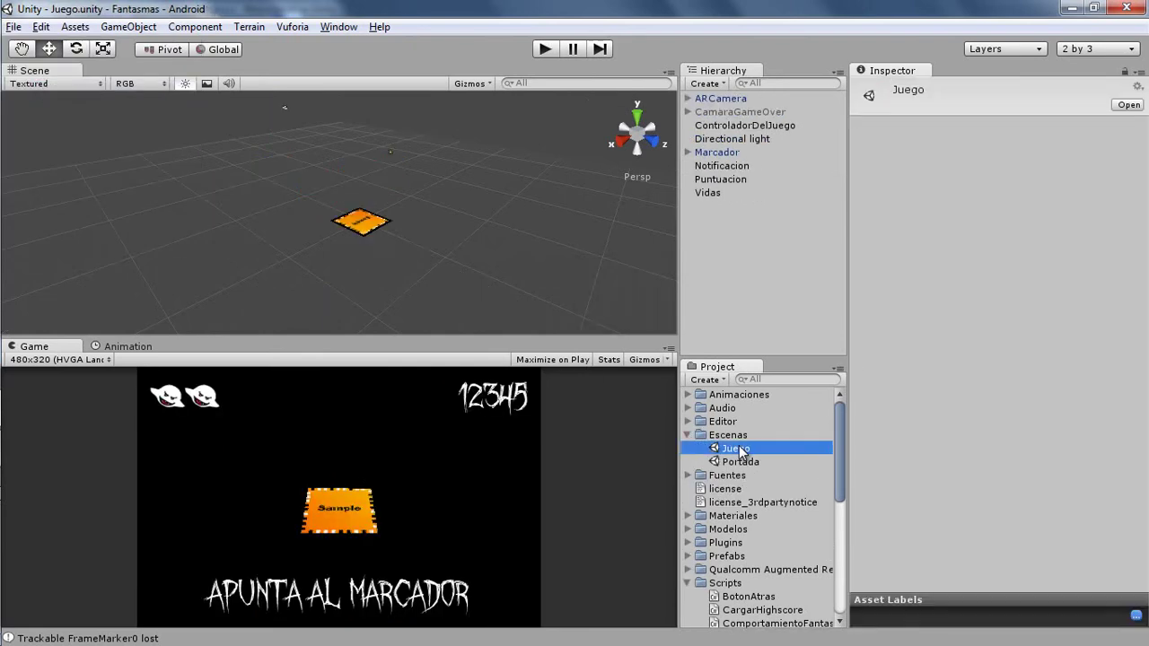
{"action": "left_click", "coordinate": [720, 98]}
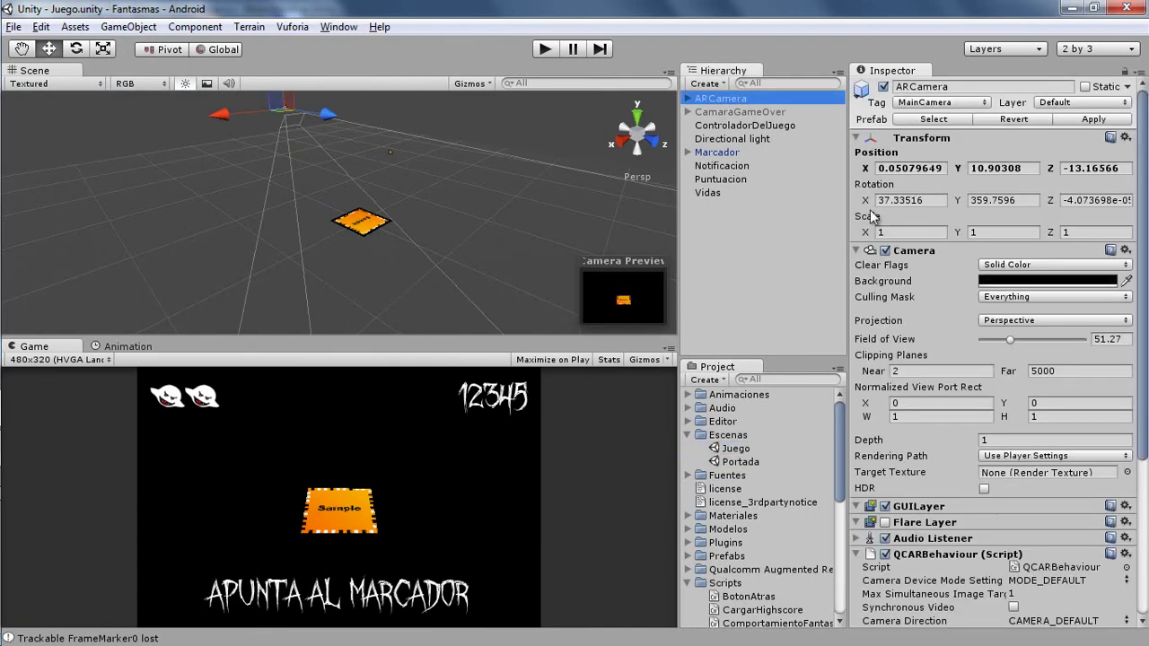
{"action": "scroll", "coordinate": [937, 357], "scroll_direction": "down", "scroll_amount": 5}
{"action": "scroll", "coordinate": [937, 357], "scroll_direction": "down", "scroll_amount": 1}
{"action": "scroll", "coordinate": [938, 356], "scroll_direction": "up", "scroll_amount": 3}
{"action": "scroll", "coordinate": [937, 356], "scroll_direction": "up", "scroll_amount": 2}
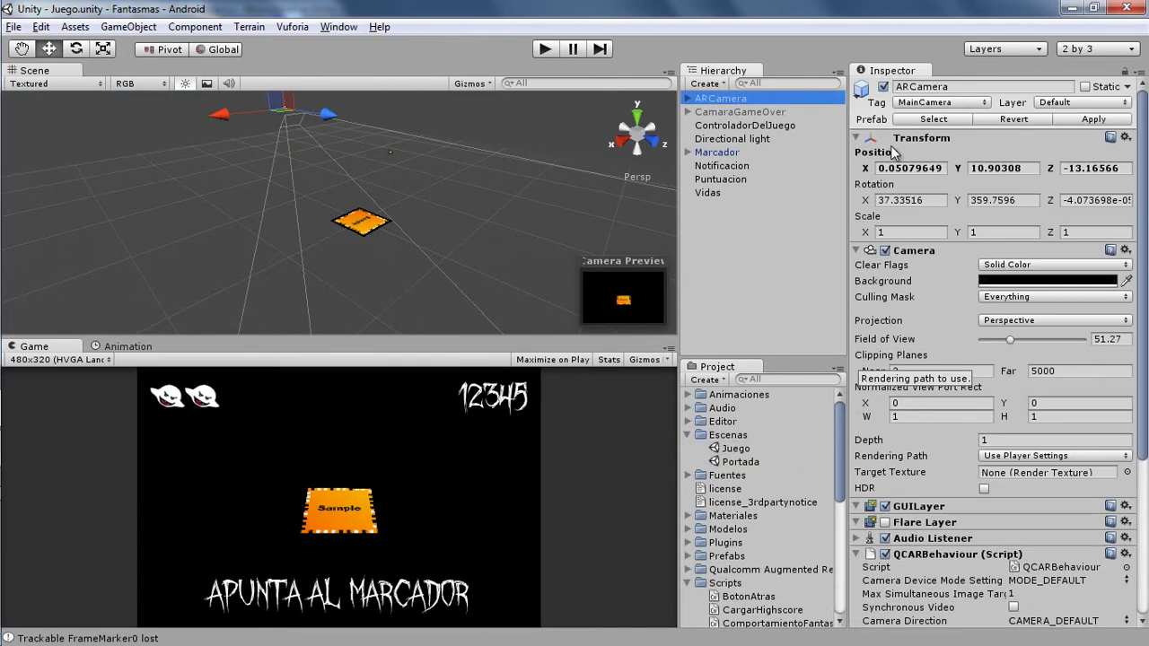
{"action": "left_click", "coordinate": [720, 127]}
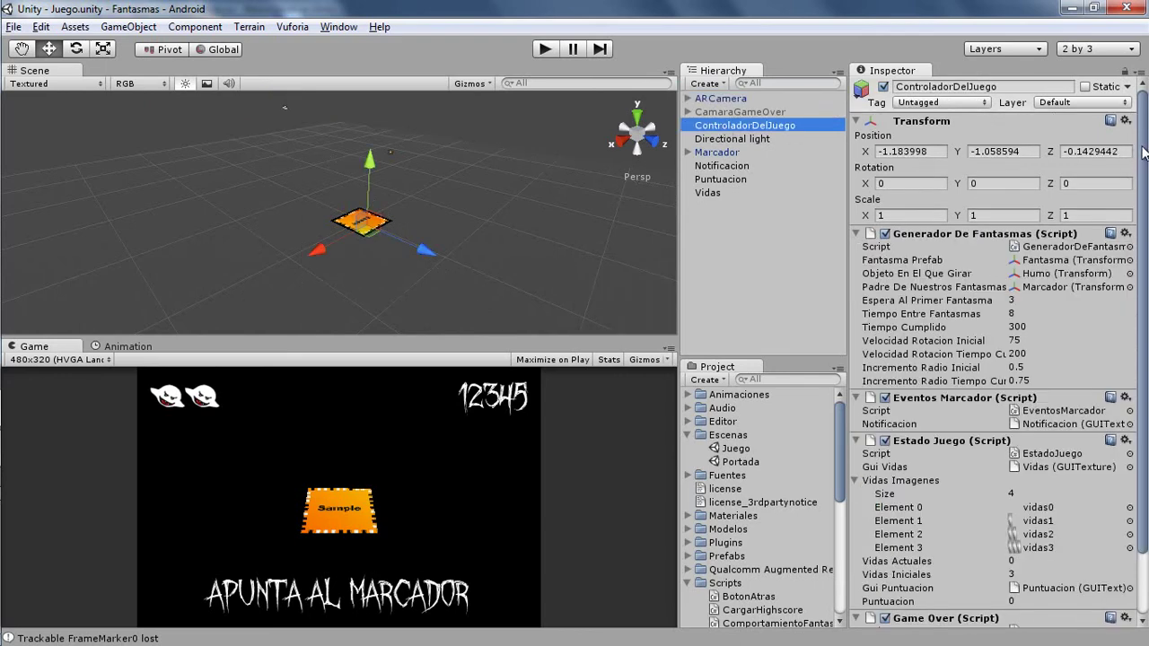
{"action": "scroll", "coordinate": [1143, 152], "scroll_direction": "down", "scroll_amount": 3}
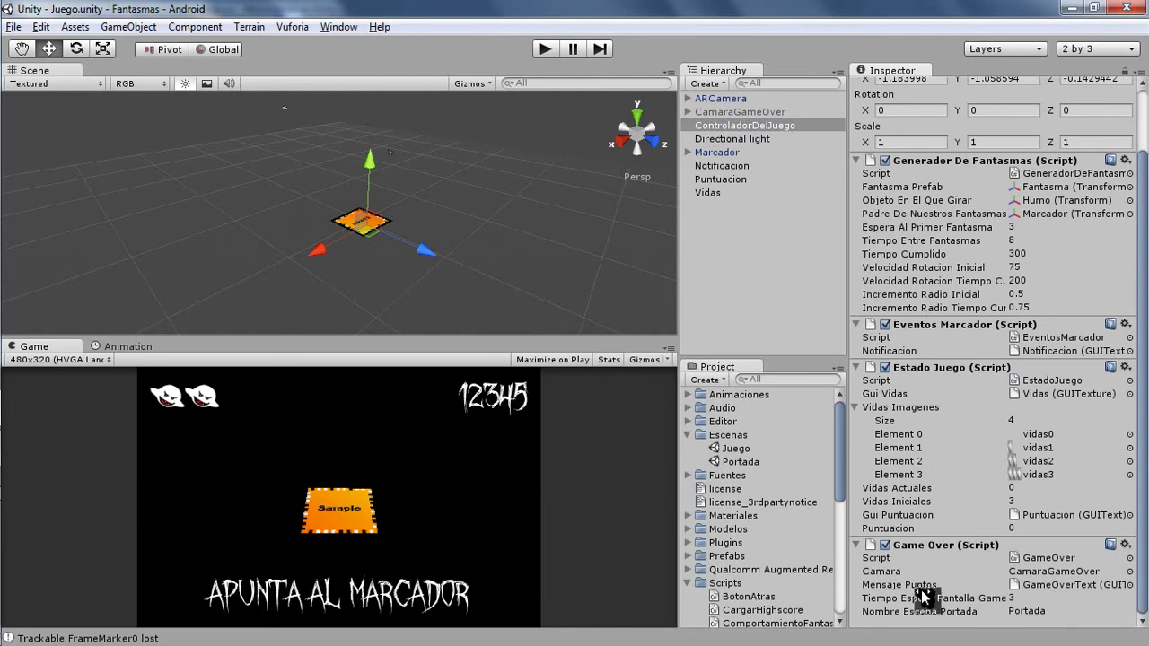
{"action": "left_click_drag", "start_coordinate": [750, 598], "coordinate": [915, 624]}
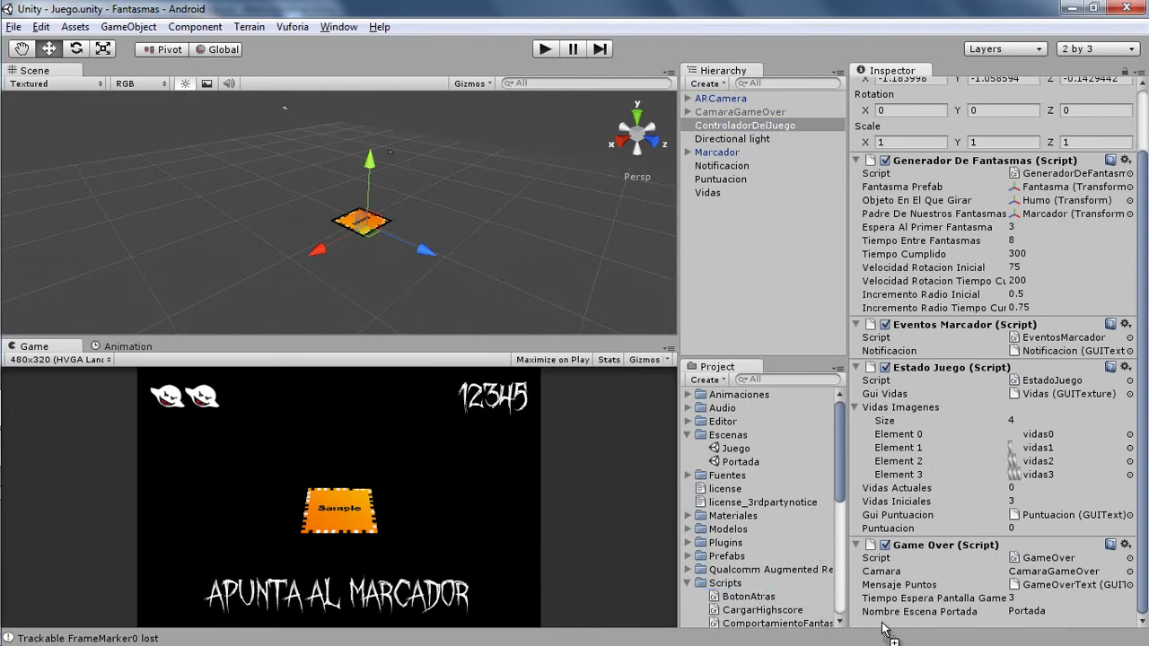
Set Accion to CargarEscena and Nombre Escena to Portada, then save the Juego scene
{"action": "scroll", "coordinate": [1145, 497], "scroll_direction": "down", "scroll_amount": 2}
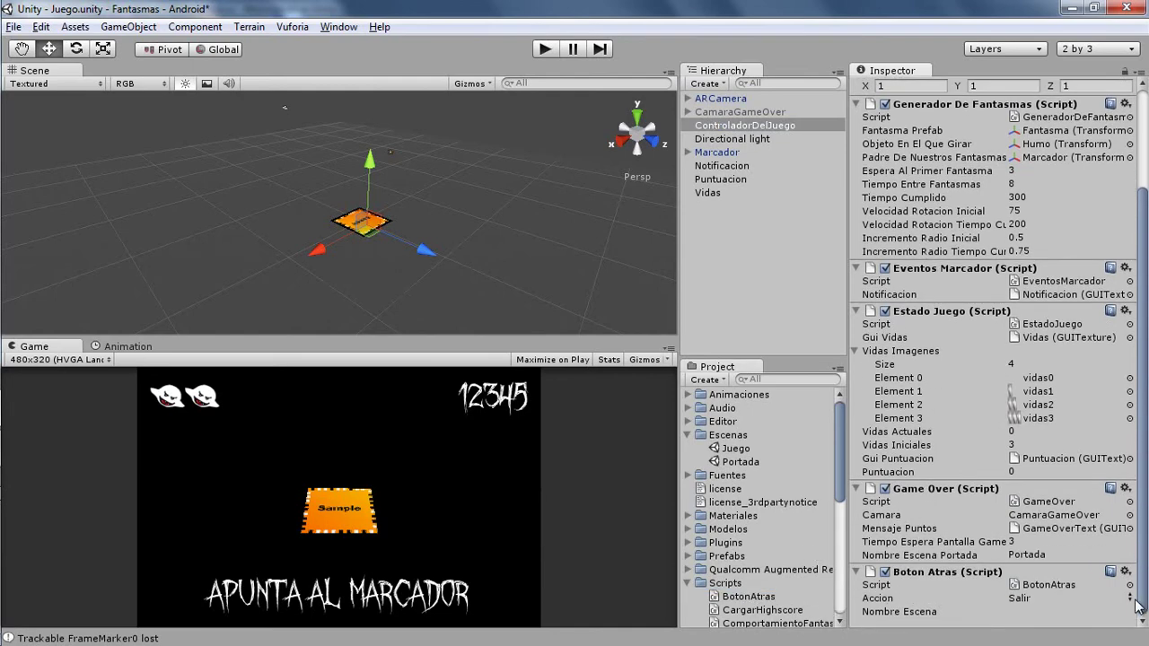
{"action": "left_click", "coordinate": [1007, 599]}
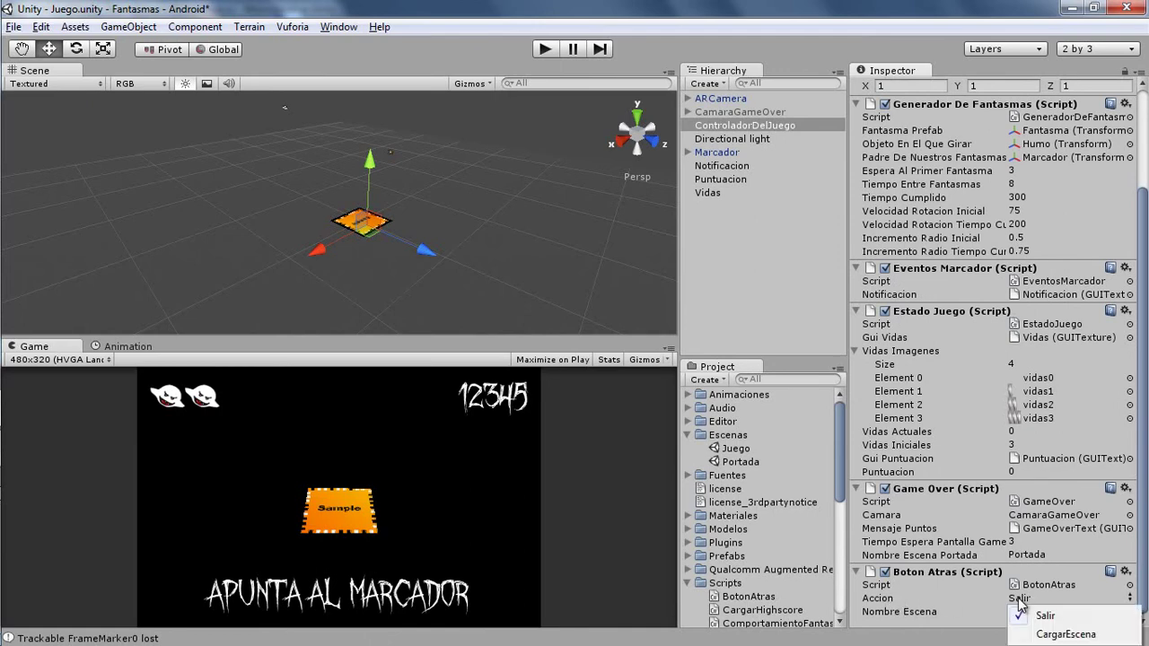
{"action": "left_click", "coordinate": [1043, 635]}
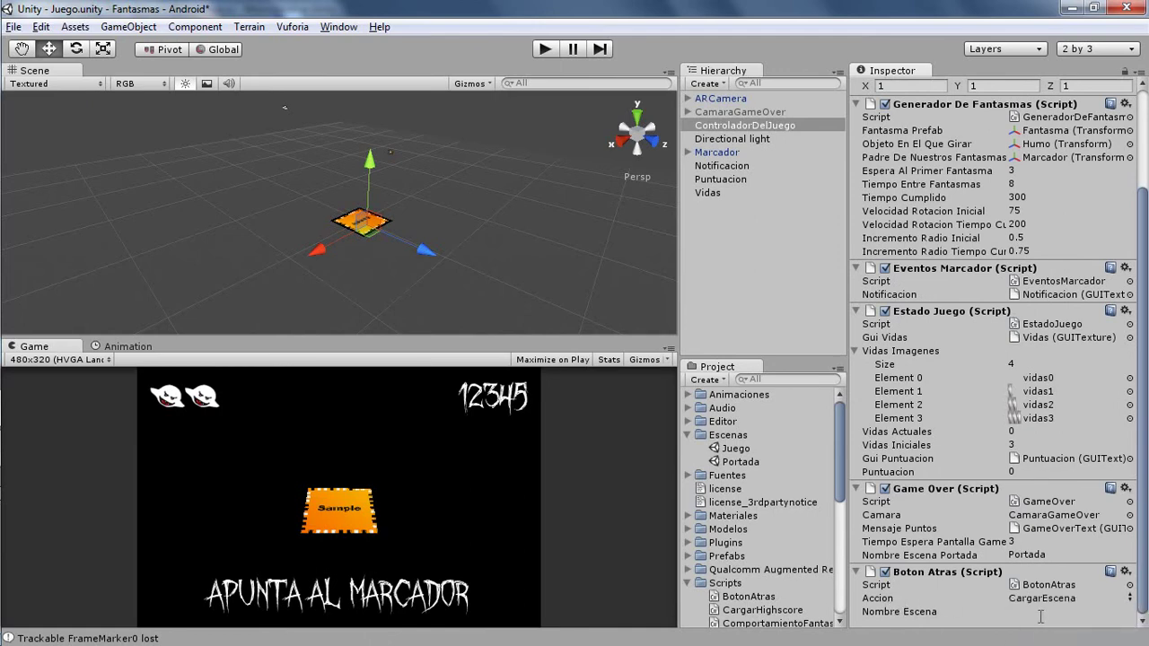
{"action": "left_click", "coordinate": [1023, 612]}
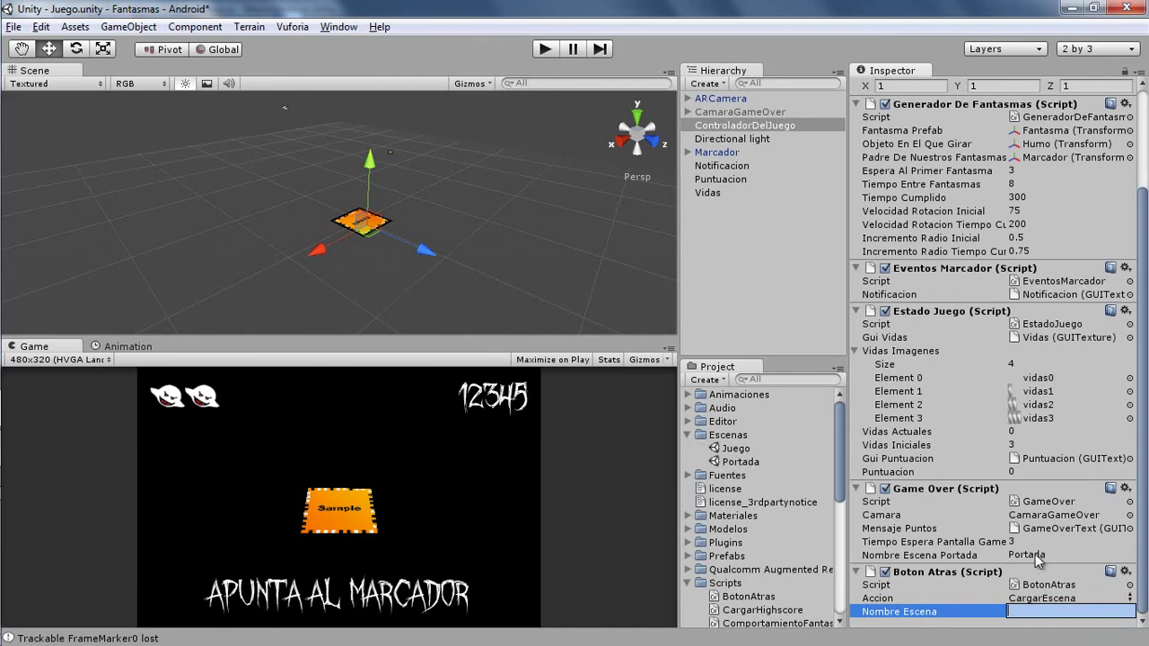
{"action": "type", "text": "Portada"}
{"action": "key", "text": "Return"}
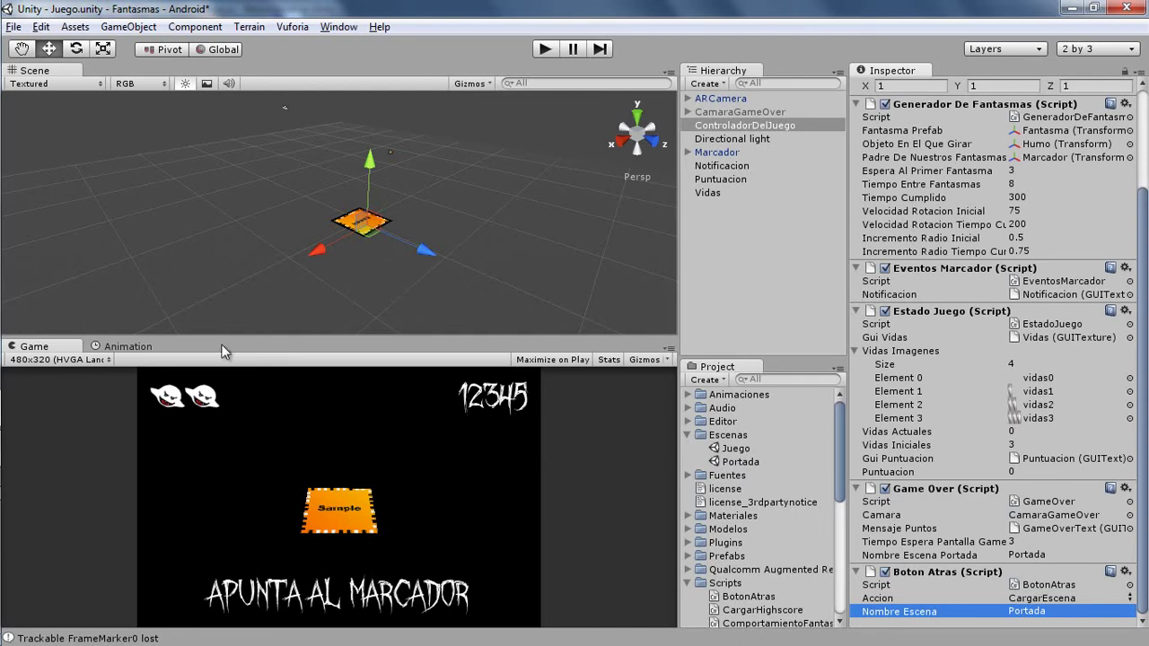
{"action": "key", "text": "ctrl+s"}
{"action": "key", "text": "alt+Tab"}
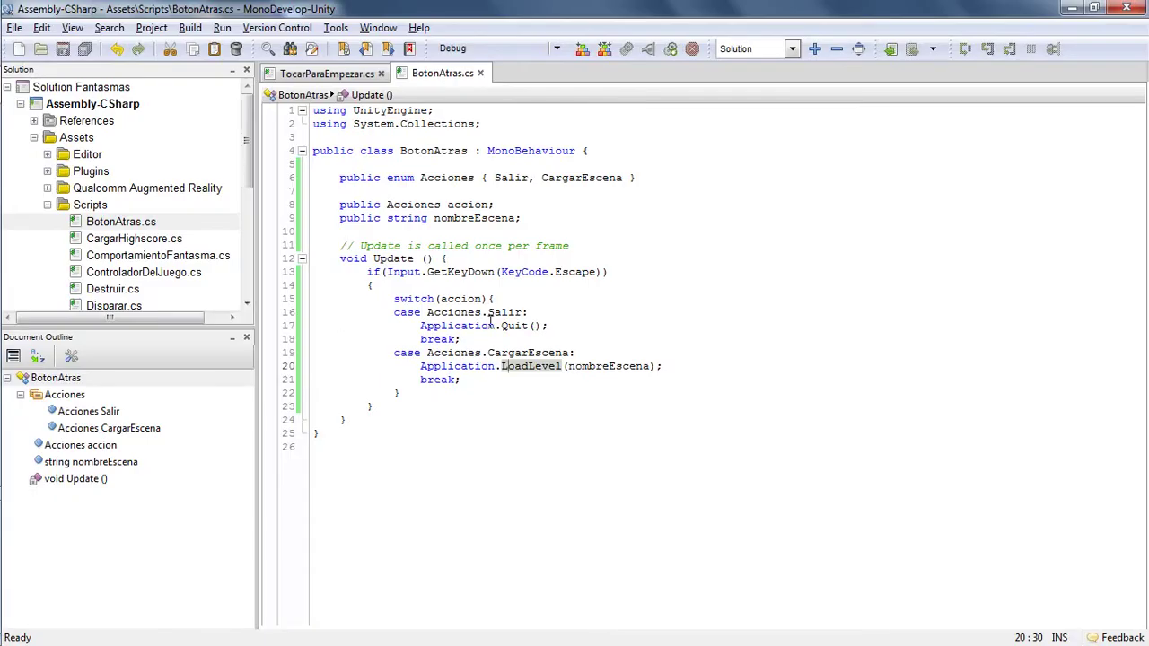
Add Debug.Log("Saliendo..."); to the Salir case before Application.Quit()
{"action": "left_click", "coordinate": [560, 316]}
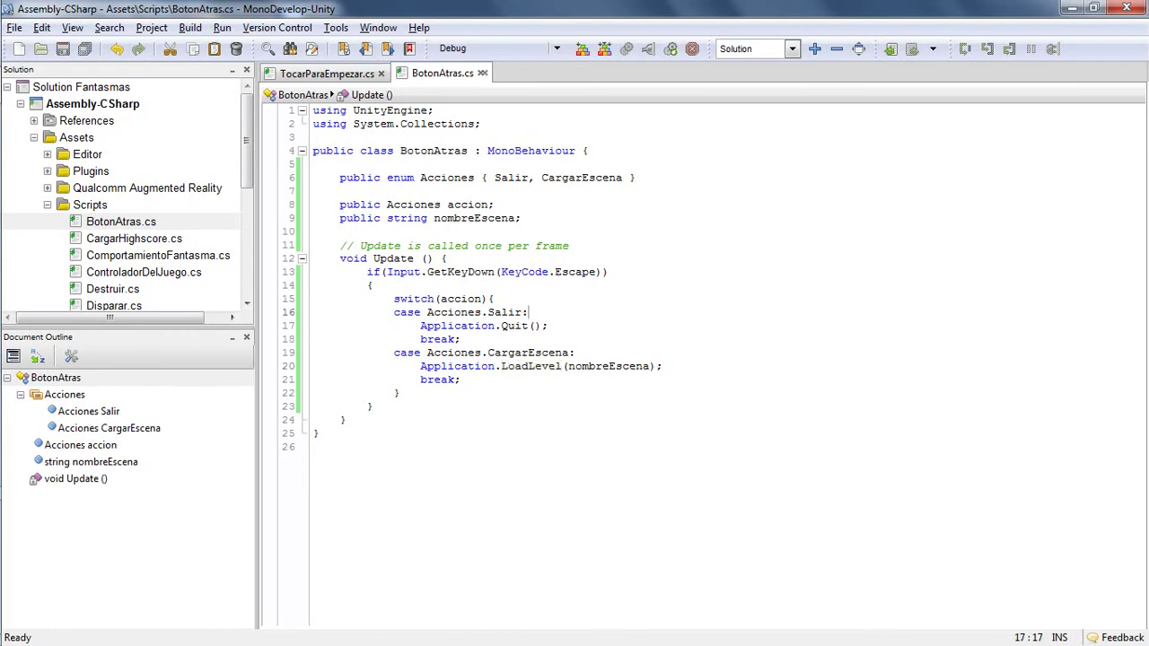
{"action": "key", "text": "Return"}
{"action": "type", "text": "Deg"}
{"action": "key", "text": "BackSpace"}
{"action": "type", "text": "b"}
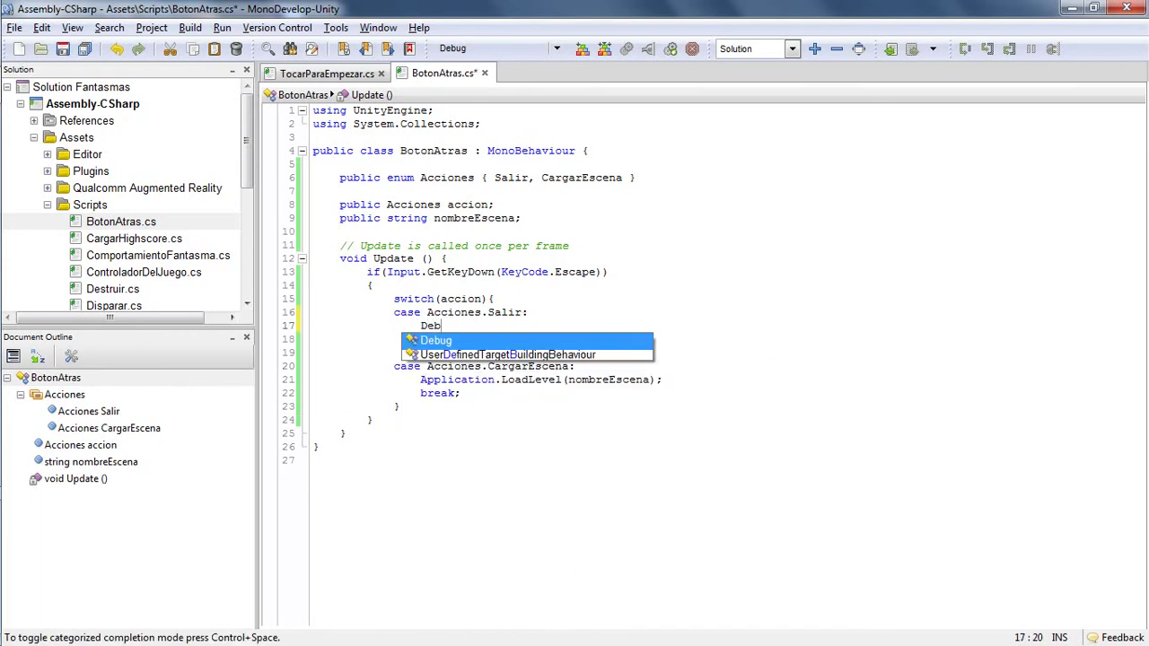
{"action": "key", "text": "Return"}
{"action": "type", "text": ".L"}
{"action": "key", "text": "Return"}
{"action": "type", "text": "(\""}
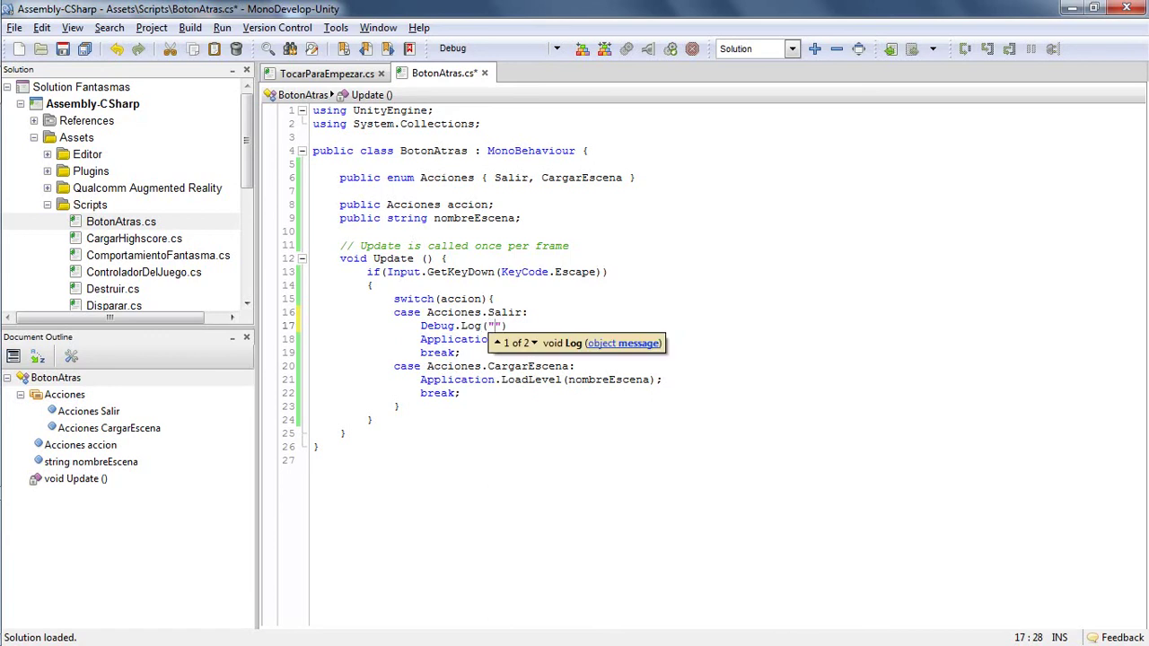
{"action": "type", "text": "SA"}
{"action": "key", "text": "BackSpace"}
{"action": "type", "text": "aliend"}
{"action": "type", "text": "o...\");"}
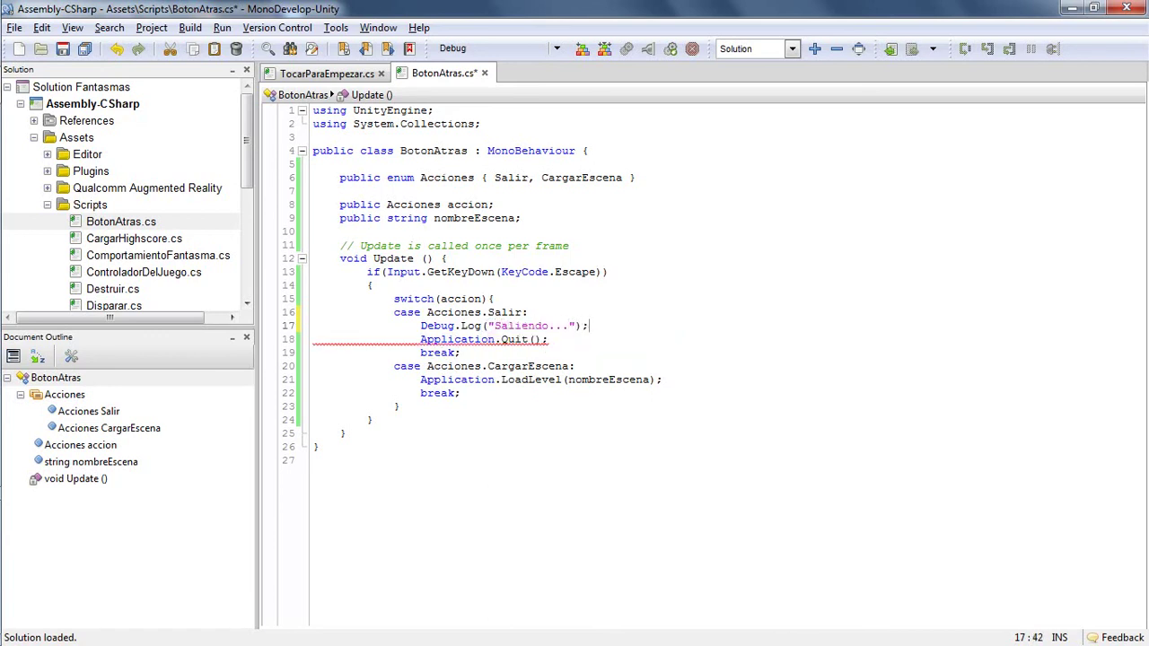
{"action": "key", "text": "shift+Home"}
{"action": "key", "text": "ctrl+c"}
Add Debug.Log("Cargando escena: "+nombreEscena); to the CargarEscena case and save the script
{"action": "key", "text": "Down"}
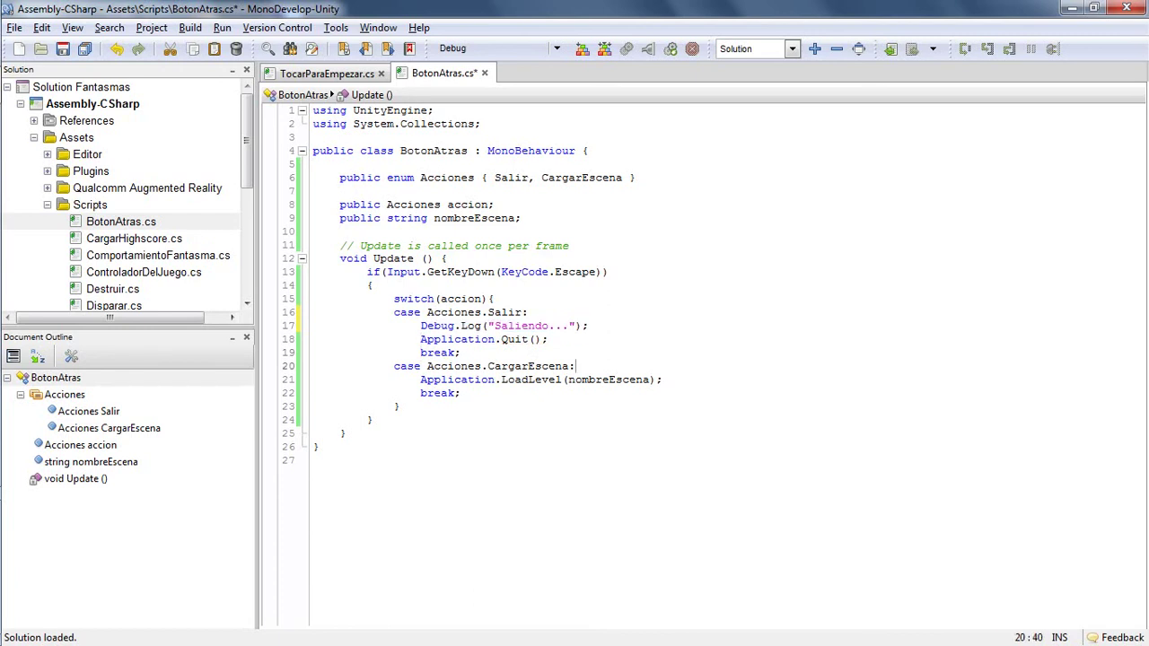
{"action": "key", "text": "Return"}
{"action": "key", "text": "ctrl+v"}
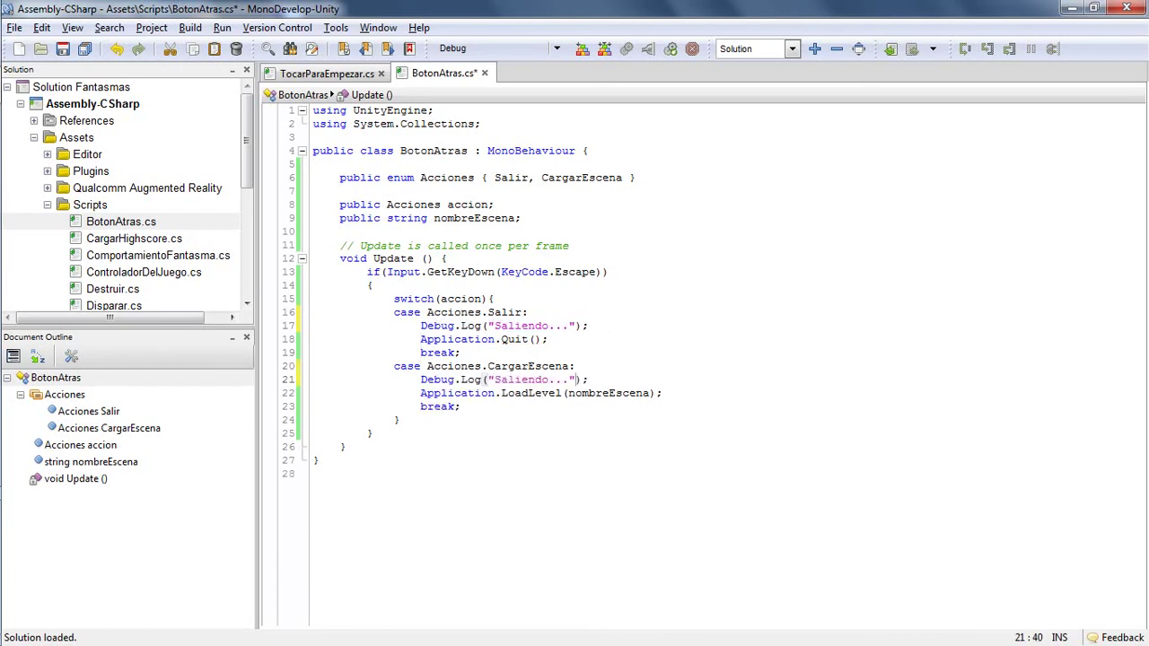
{"action": "key", "text": "BackSpace"}
{"action": "key", "text": "BackSpace"}
{"action": "key", "text": "BackSpace"}
{"action": "key", "text": "BackSpace"}
{"action": "key", "text": "BackSpace"}
{"action": "key", "text": "BackSpace"}
{"action": "key", "text": "BackSpace"}
{"action": "key", "text": "BackSpace"}
{"action": "key", "text": "BackSpace"}
{"action": "type", "text": "C"}
{"action": "type", "text": "argando escena:"}
{"action": "type", "text": " \"+no"}
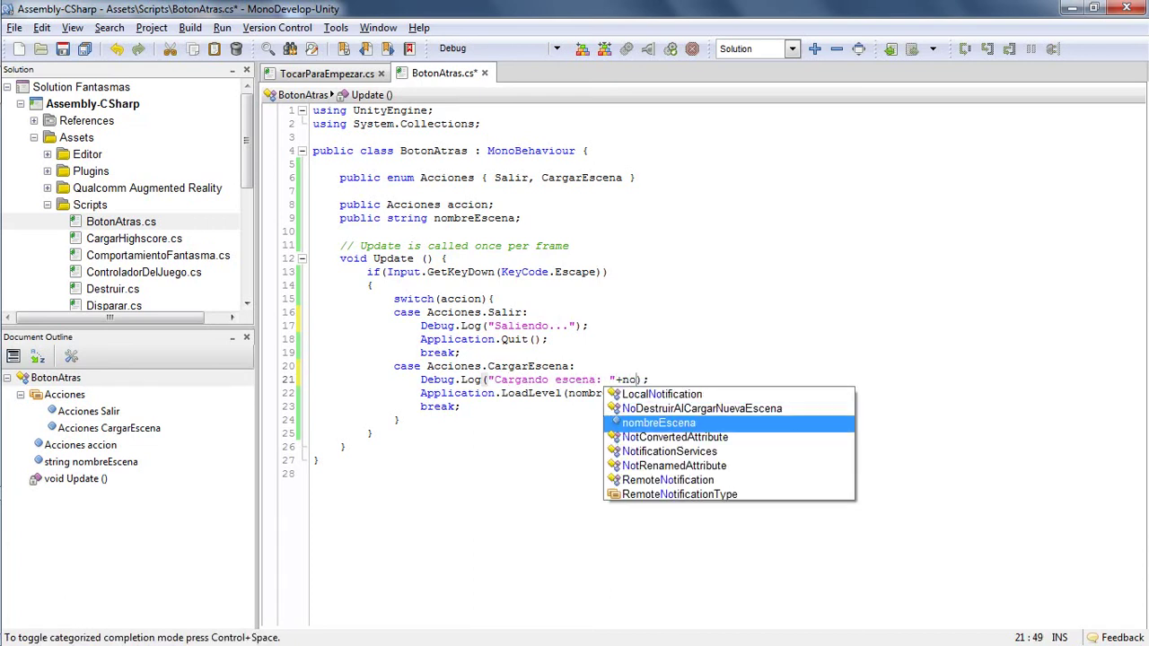
{"action": "type", "text": "mbre"}
{"action": "key", "text": "Return"}
{"action": "key", "text": "ctrl+s"}
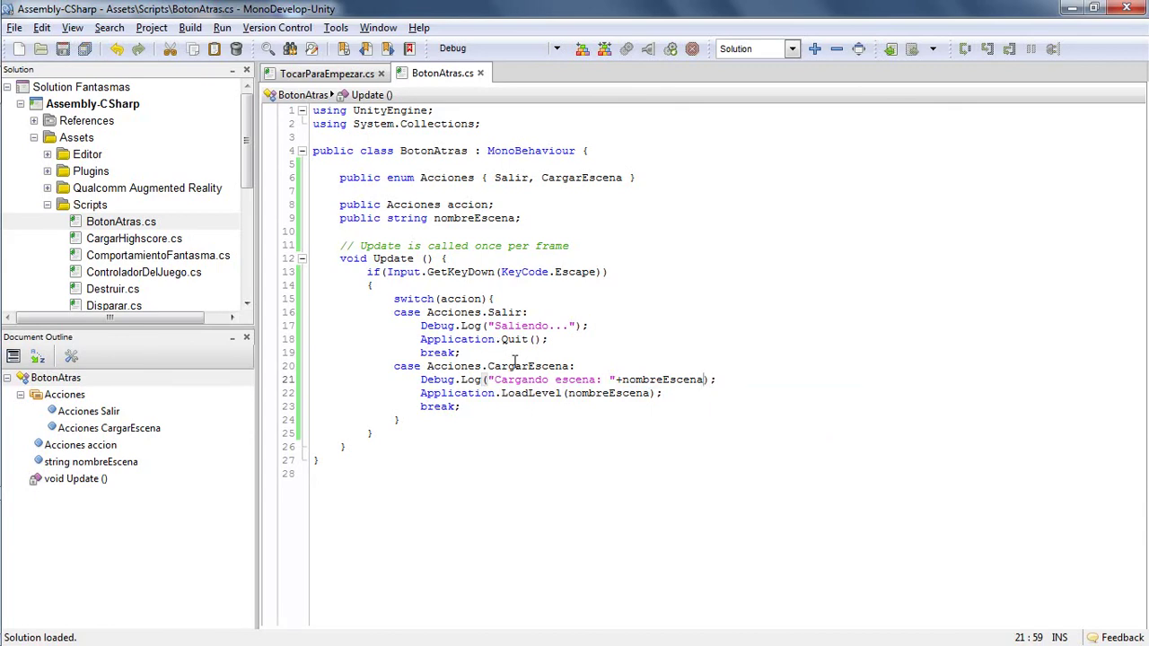
{"action": "key", "text": "alt+Tab"}
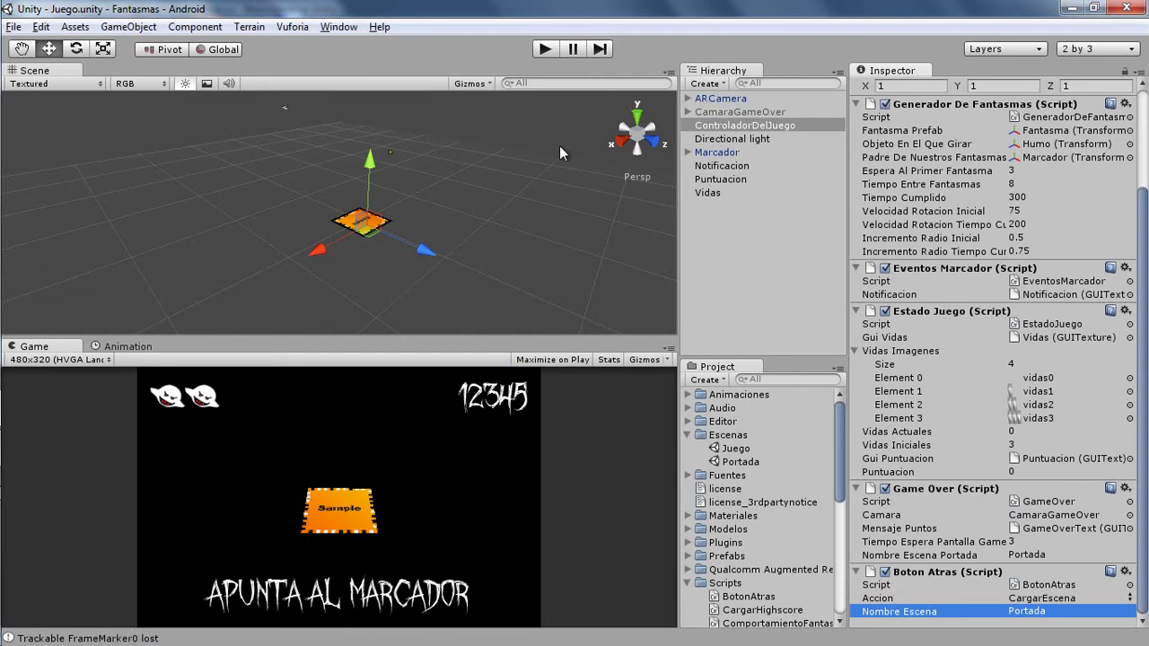
{"action": "left_click", "coordinate": [545, 49]}
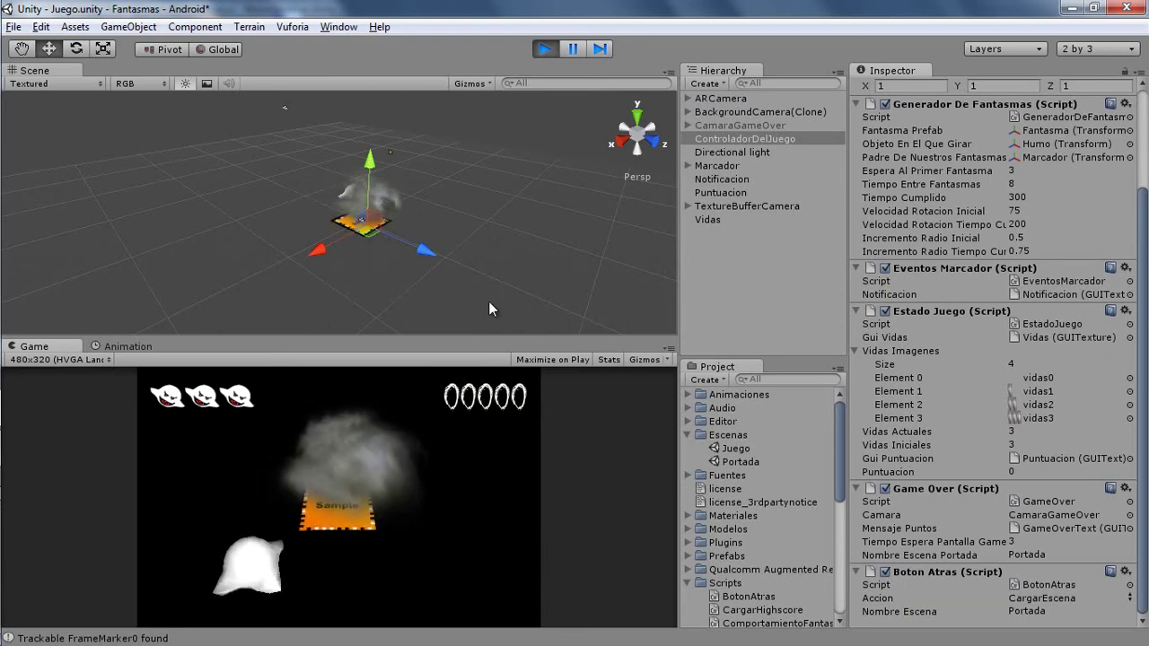
{"action": "key", "text": "Escape"}
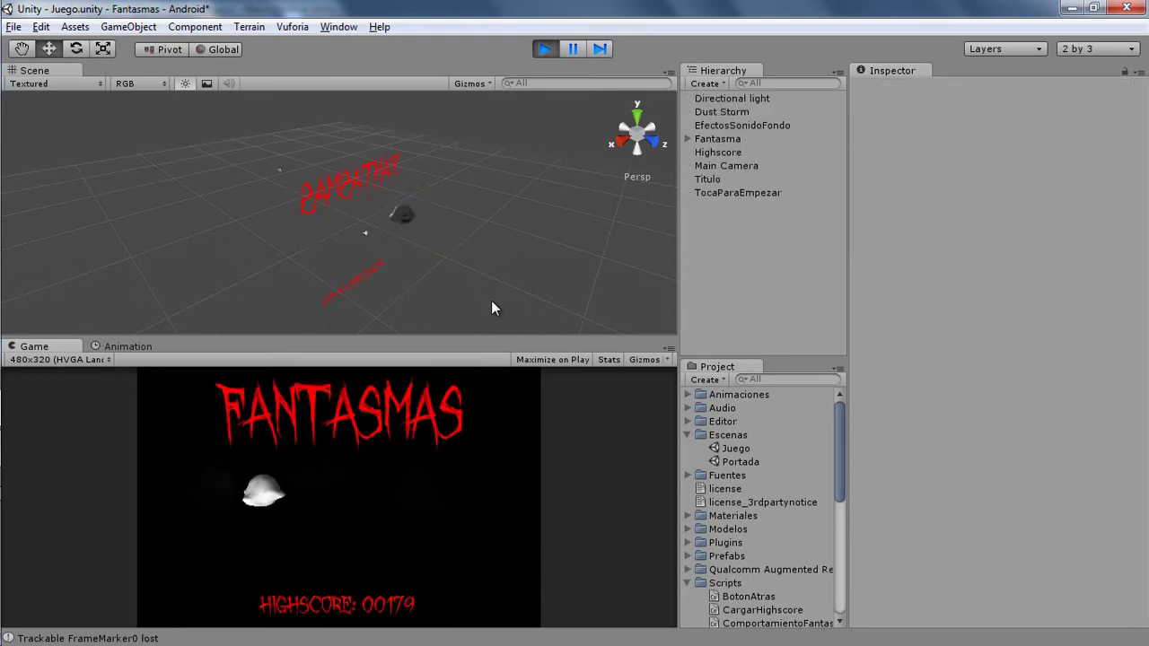
{"action": "left_click", "coordinate": [544, 50]}
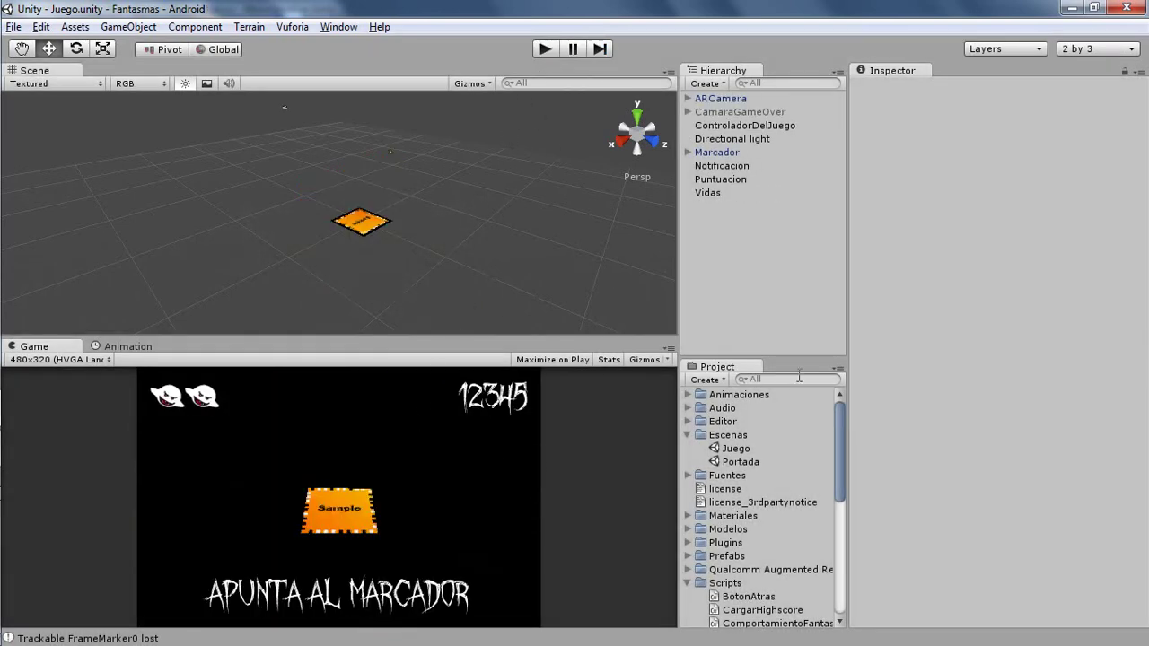
Open the Portada scene and play-test it, pressing Escape to log "Saliendo..."
{"action": "double_click", "coordinate": [749, 467]}
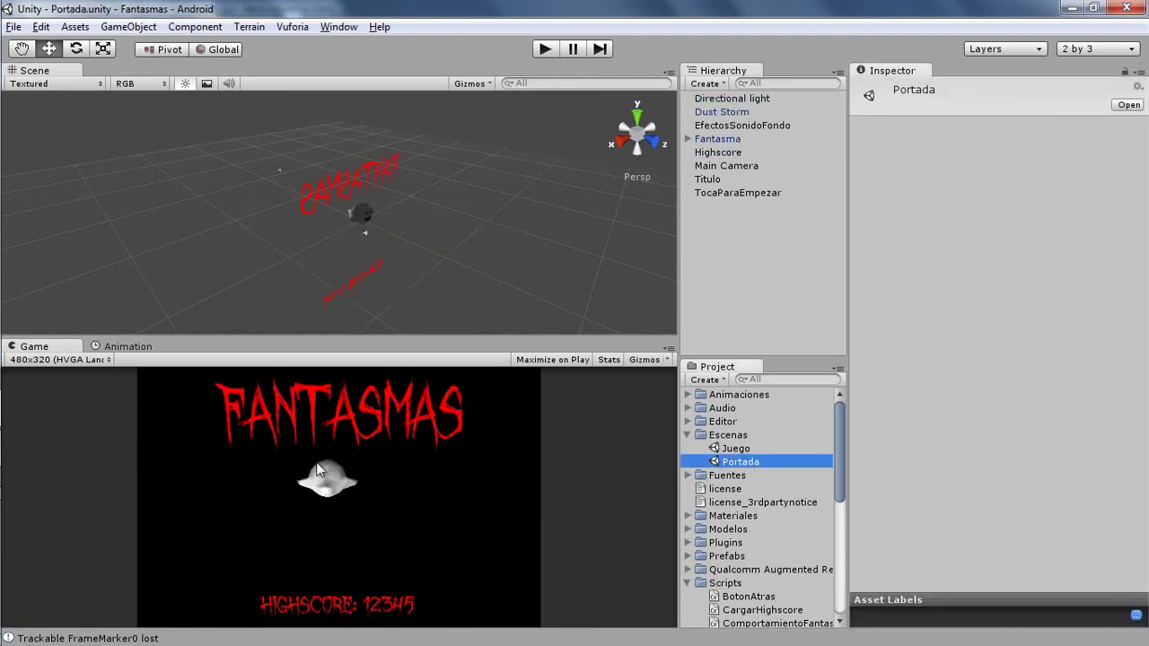
{"action": "left_click", "coordinate": [543, 49]}
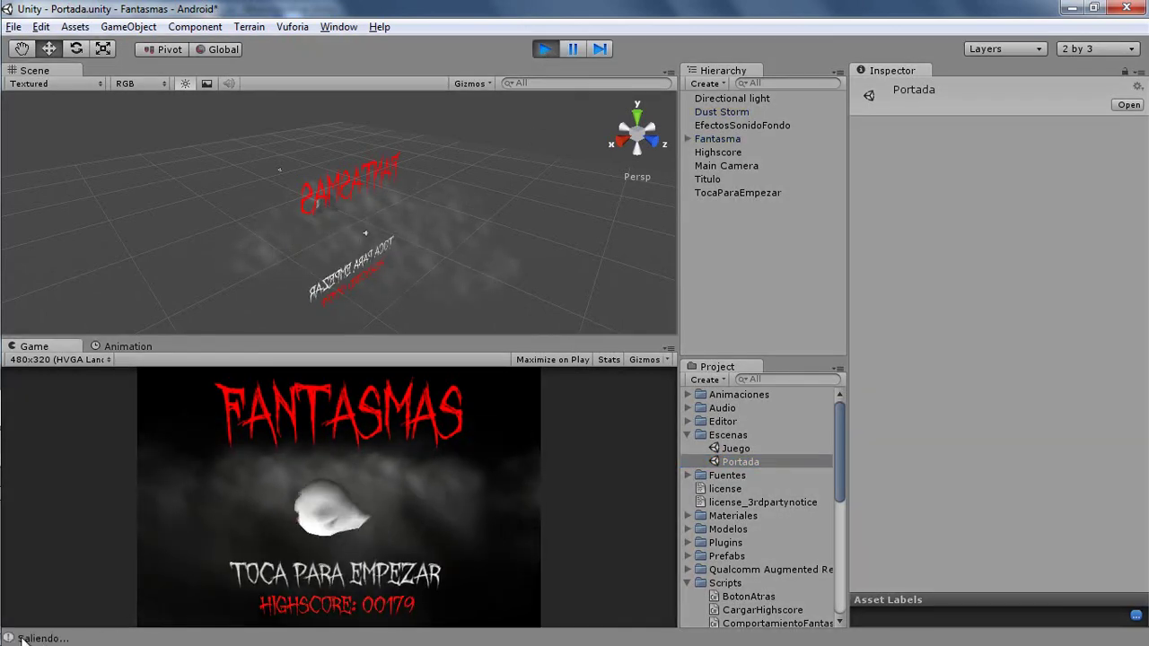
{"action": "key", "text": "Escape"}
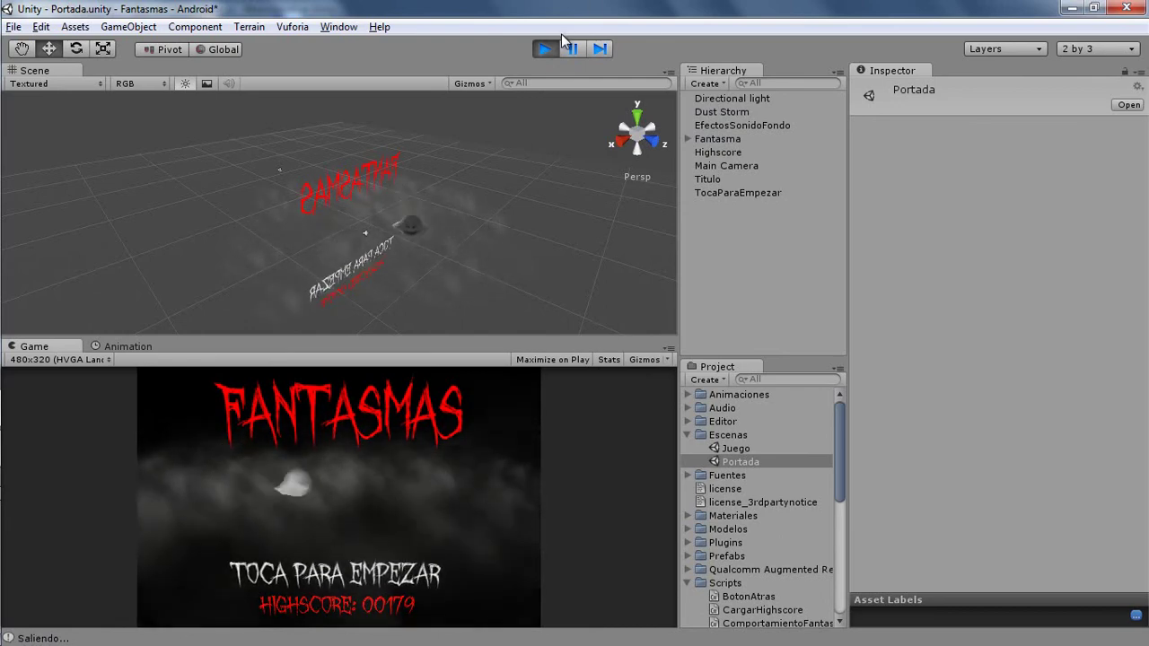
{"action": "left_click", "coordinate": [544, 50]}
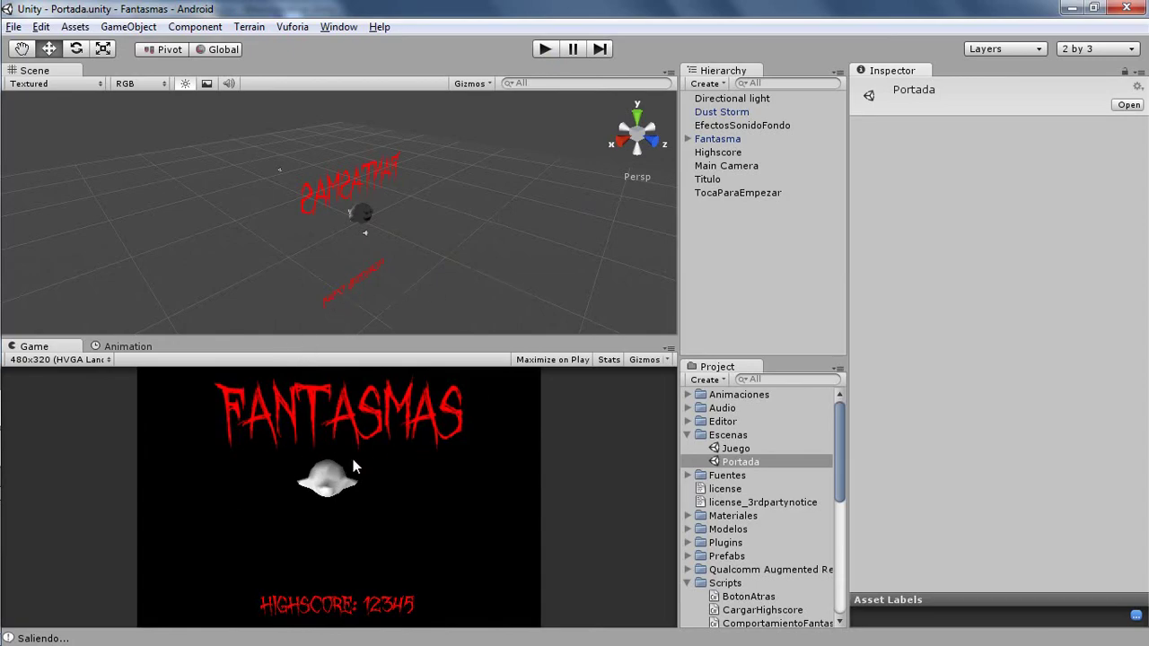
Highlight the Saliendo Debug log and Application.Quit lines in the BotonAtras script
{"action": "key", "text": "alt+Tab"}
{"action": "left_click_drag", "start_coordinate": [428, 326], "coordinate": [583, 325]}
{"action": "mouse_move", "coordinate": [422, 339]}
{"action": "left_mouse_down"}
{"action": "mouse_move", "coordinate": [460, 353]}
{"action": "mouse_move", "coordinate": [547, 339]}
{"action": "left_mouse_up"}
{"action": "key", "text": "alt+Tab"}
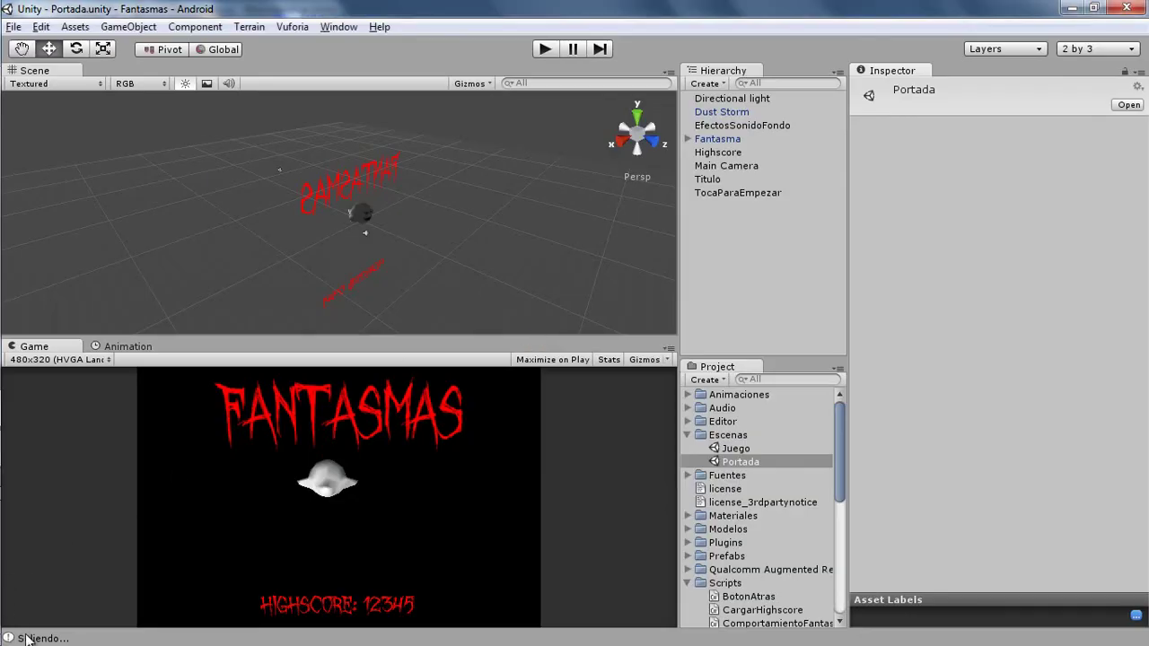